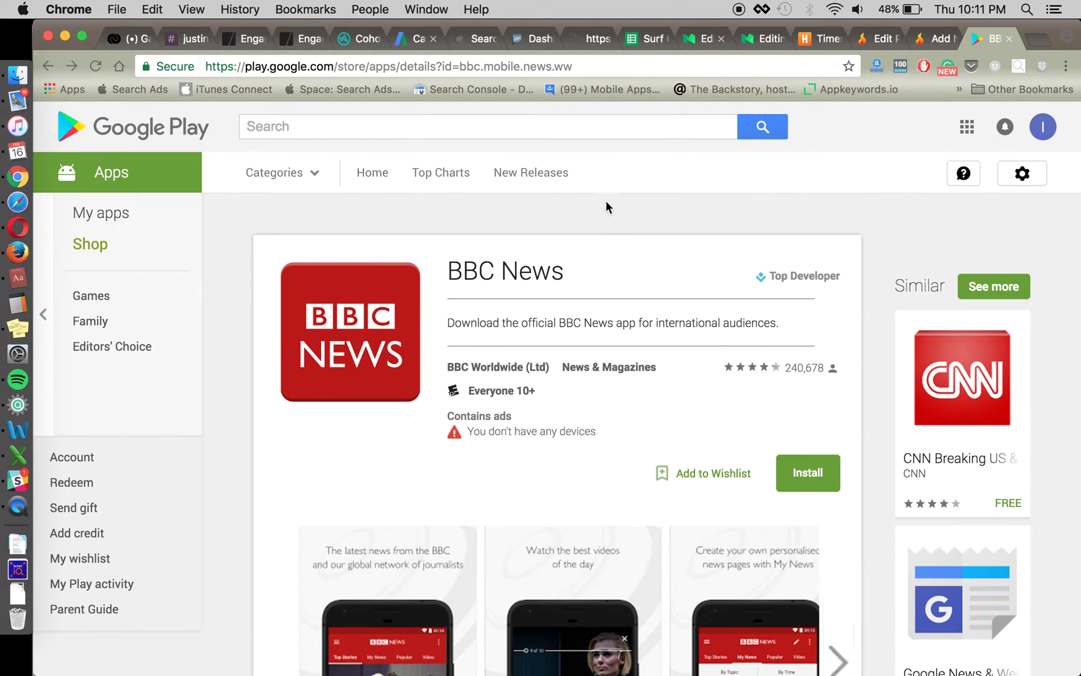
- Scroll down to the BBC News app description and expand it with READ MORE
scroll(608, 269, "down", 5)
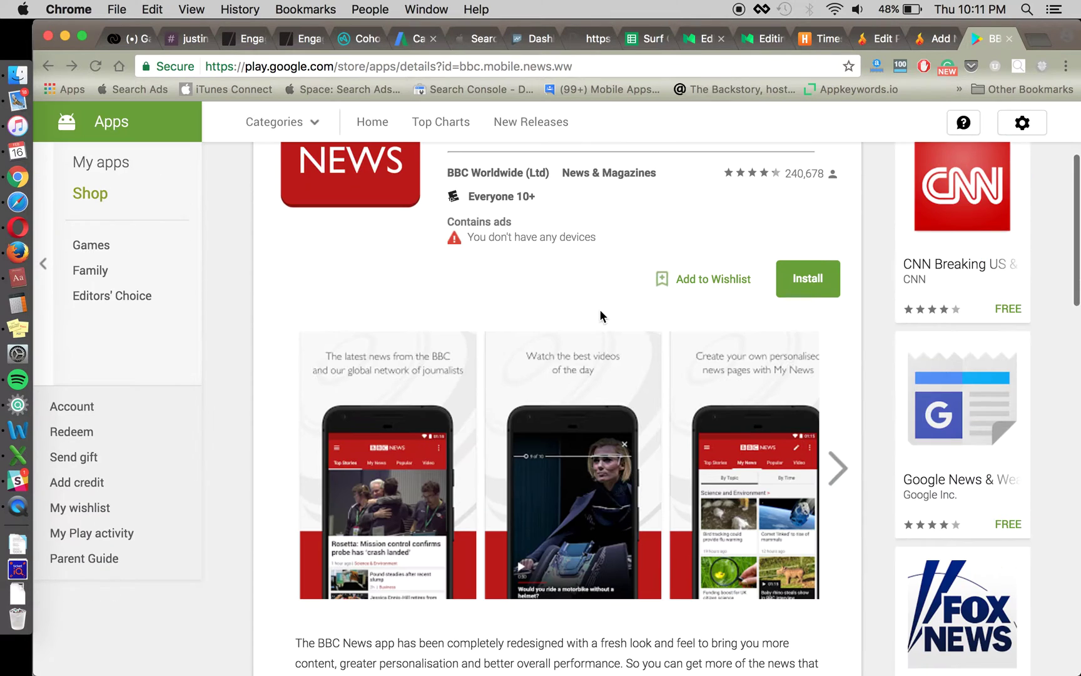
scroll(595, 351, "up", 3)
scroll(651, 400, "down", 3)
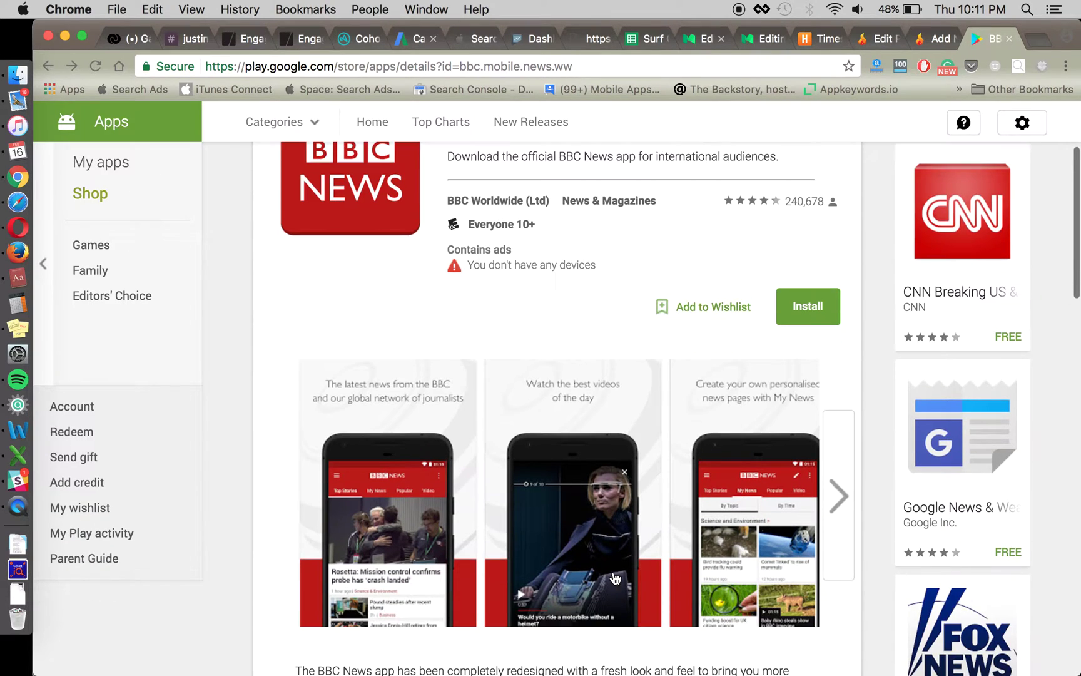
scroll(608, 421, "up", 5)
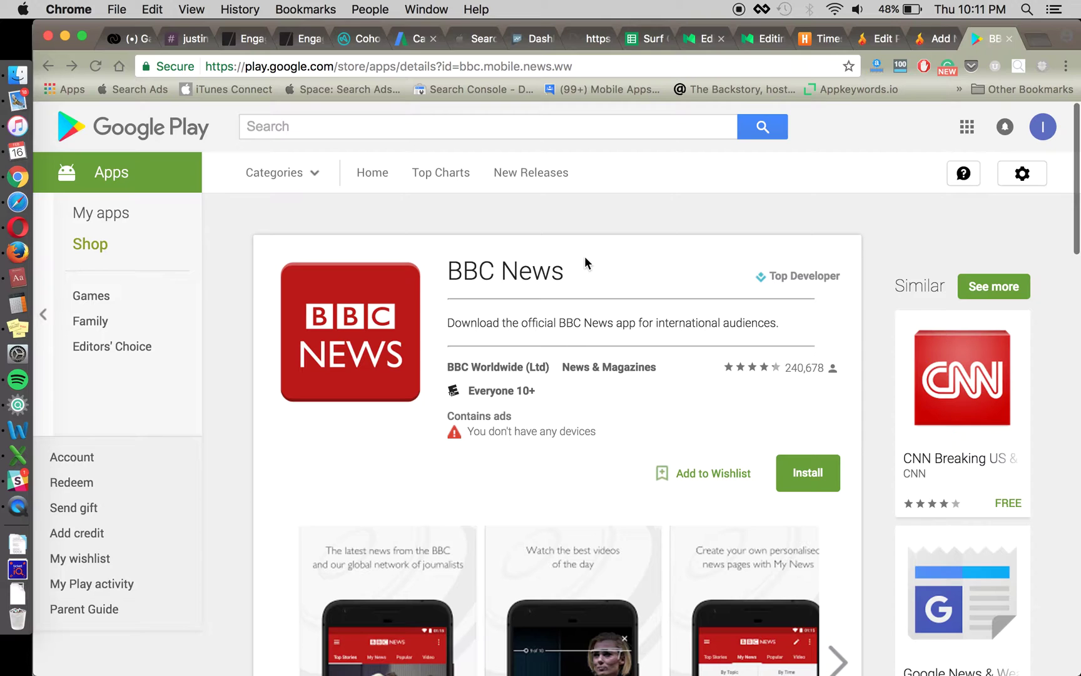
scroll(584, 258, "down", 5)
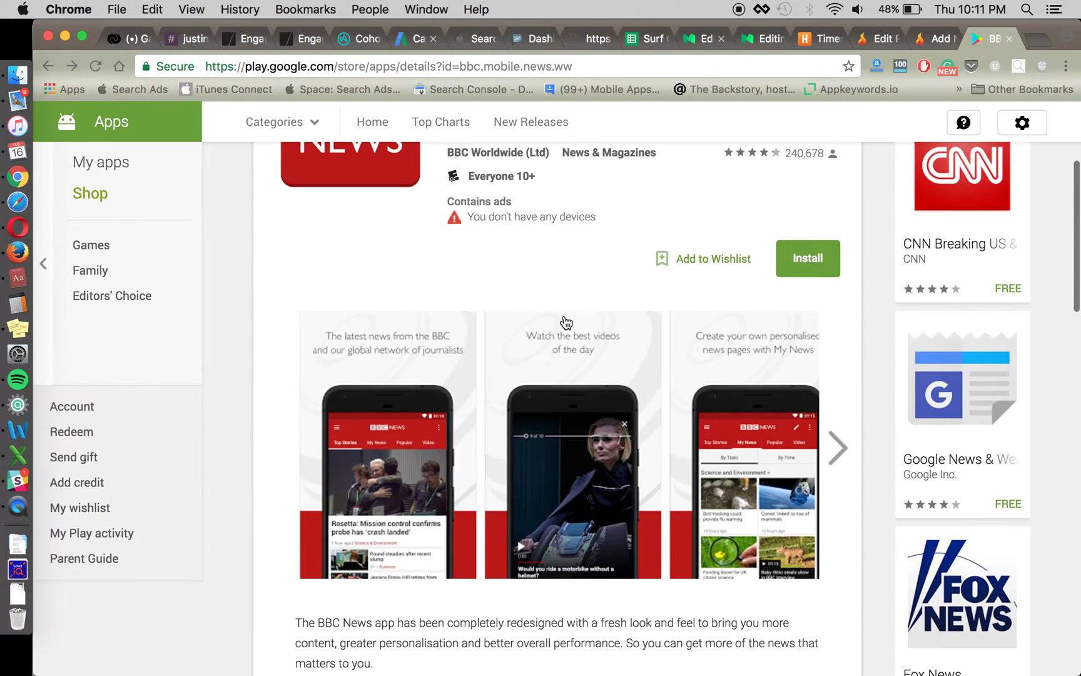
scroll(566, 322, "down", 5)
scroll(564, 445, "up", 3)
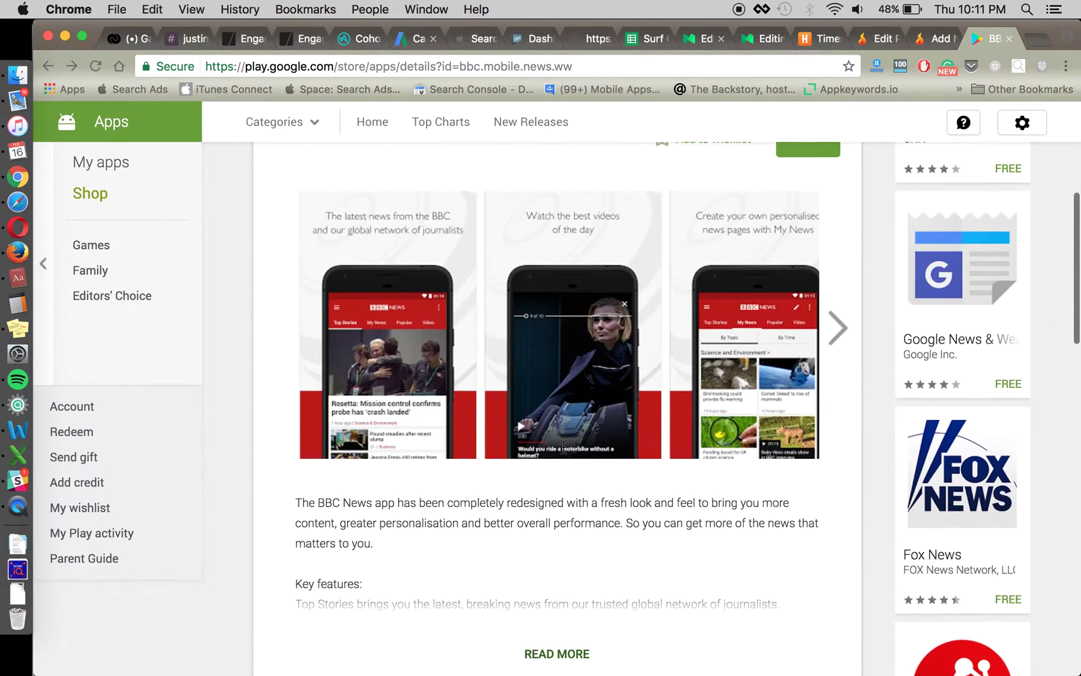
scroll(563, 446, "up", 6)
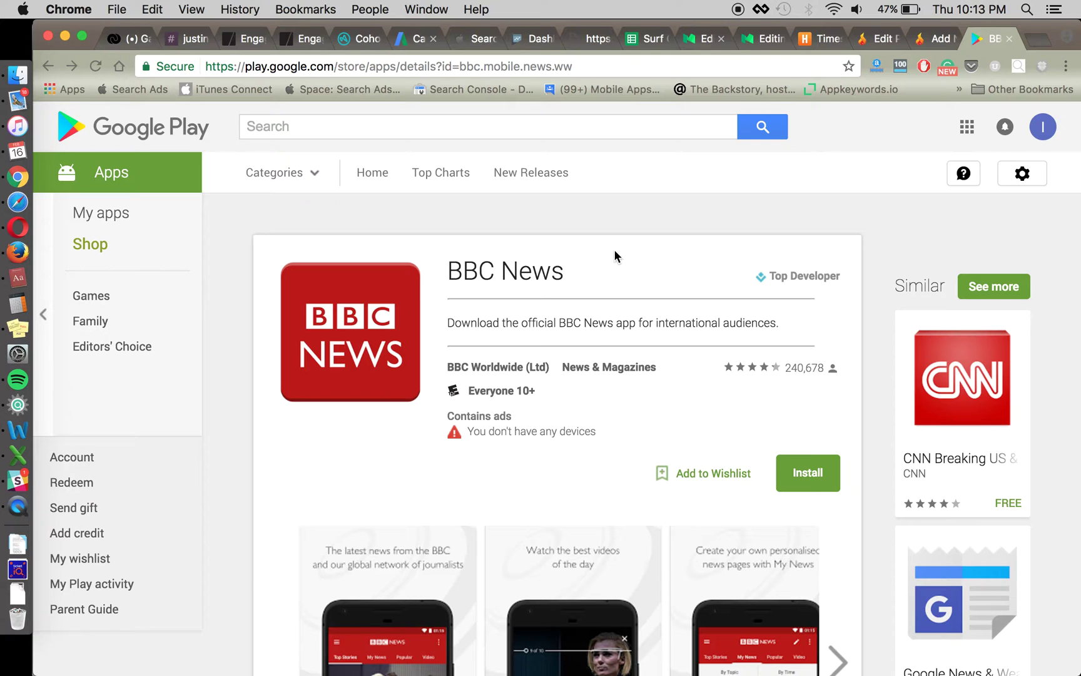
scroll(610, 252, "down", 3)
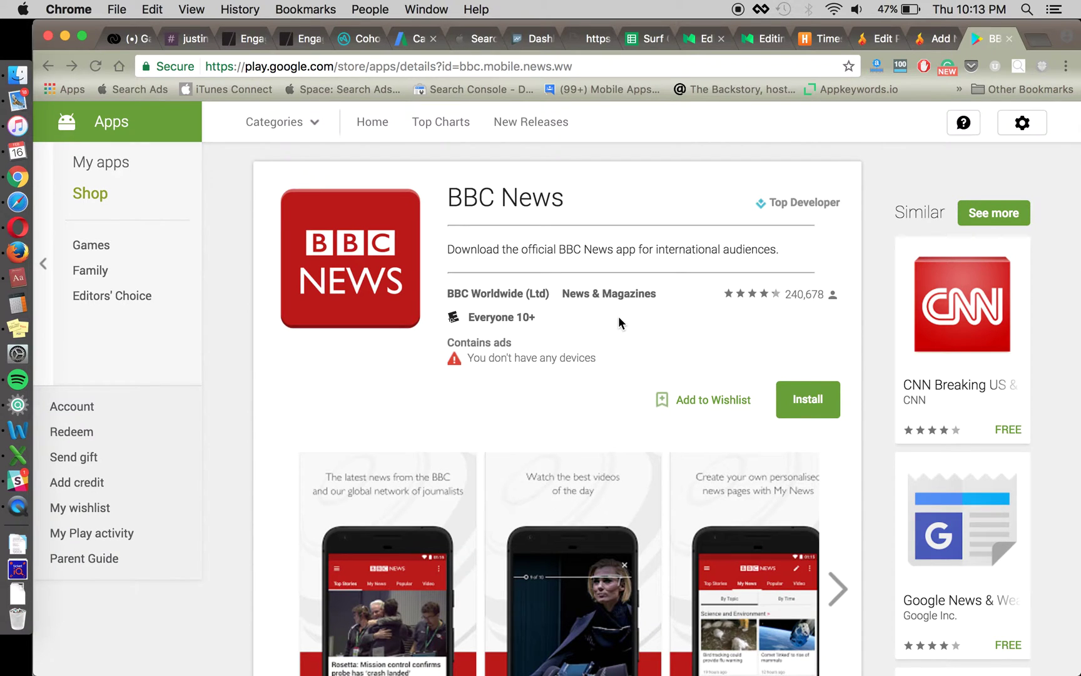
scroll(611, 249, "up", 3)
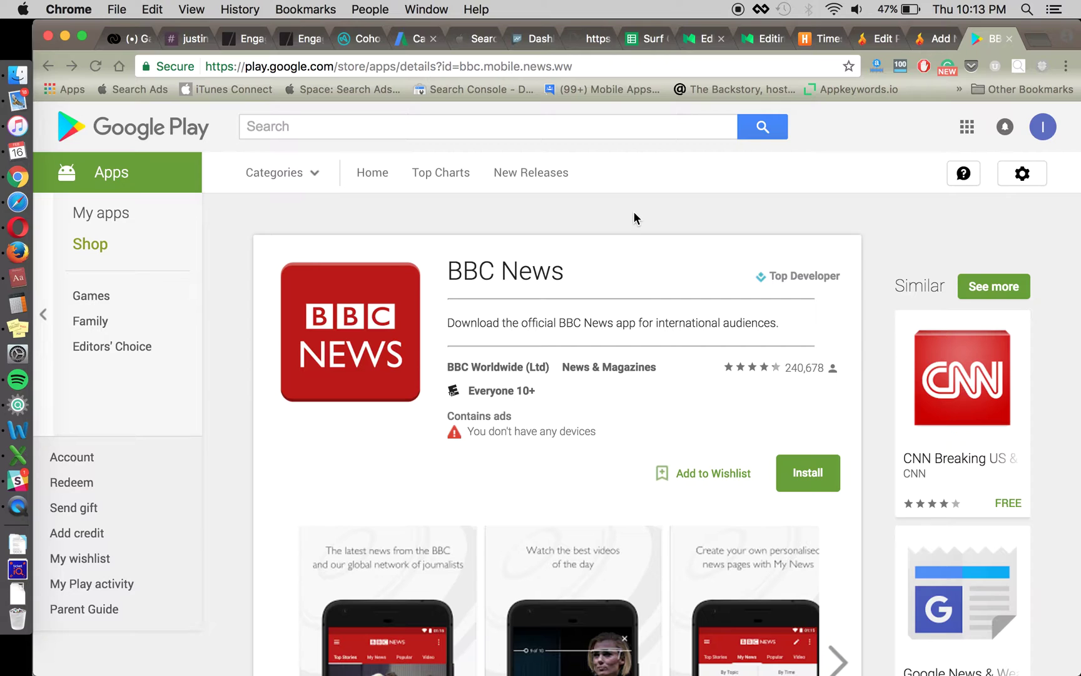
scroll(583, 376, "down", 7)
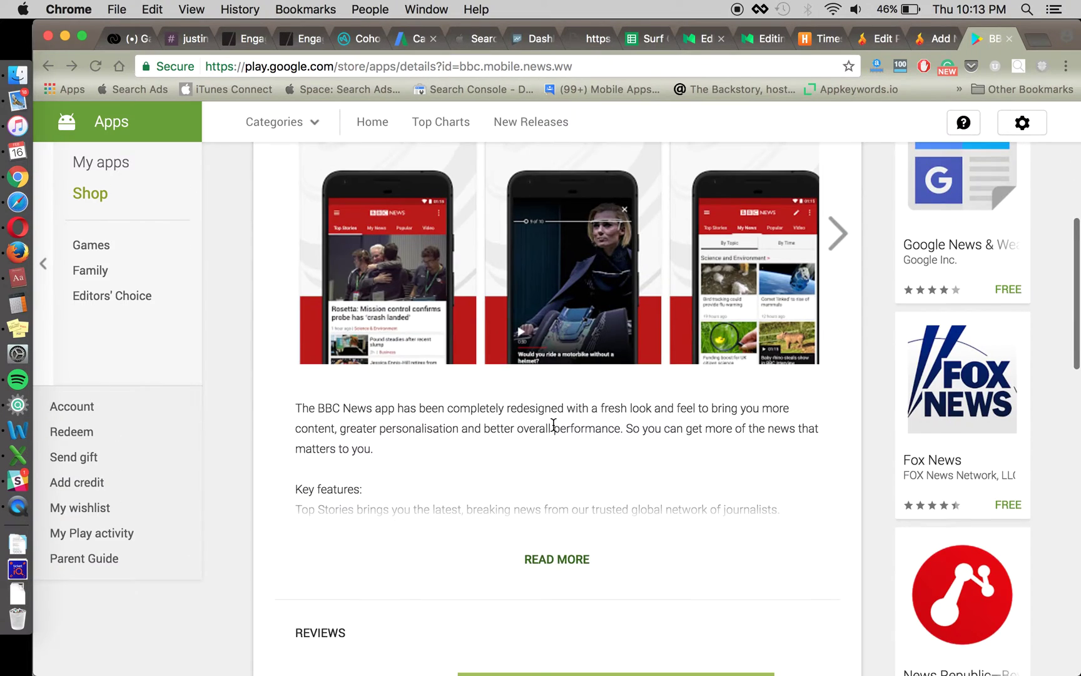
scroll(554, 425, "down", 1)
left_click(558, 487)
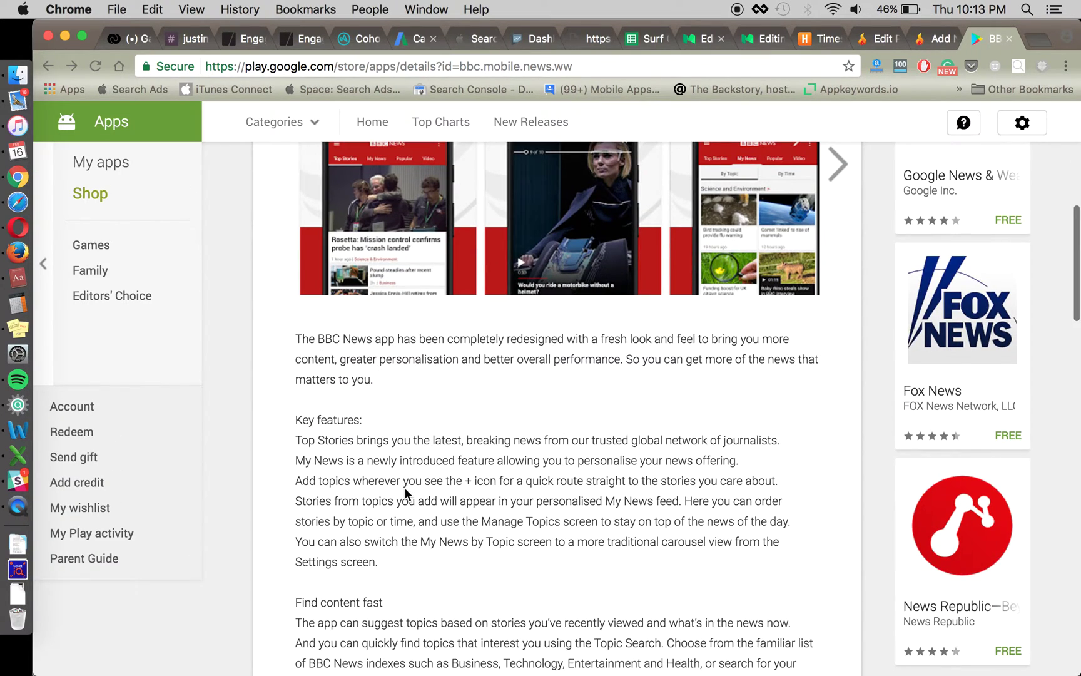
- Read through Other features to the privacy notes, then switch to the Word document
scroll(405, 492, "down", 12)
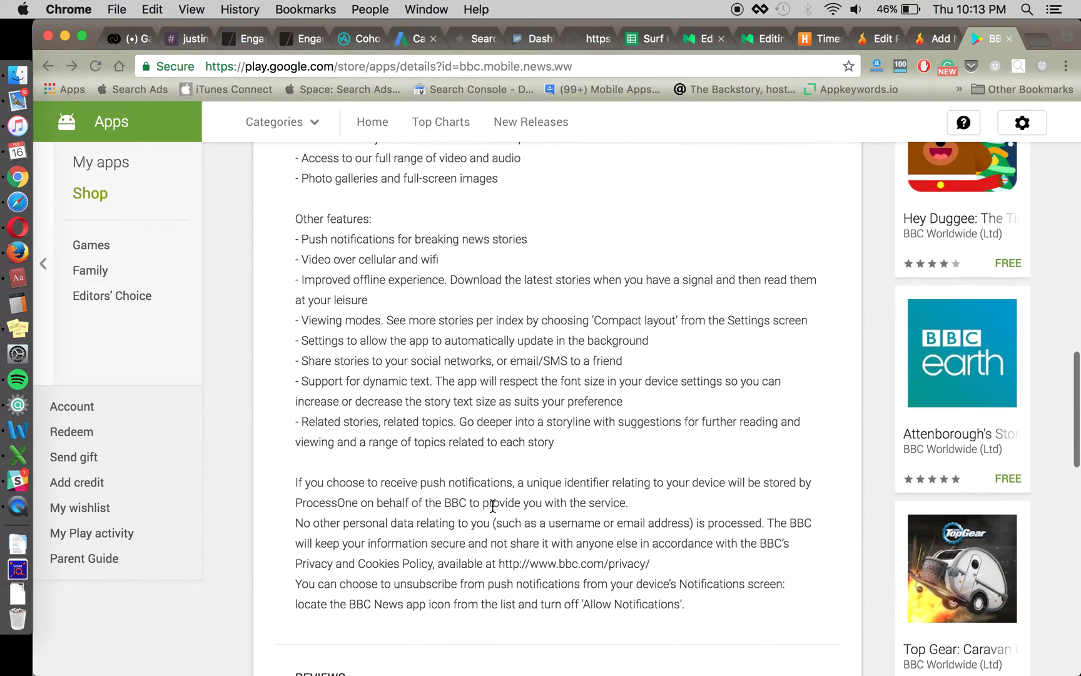
scroll(493, 507, "down", 2)
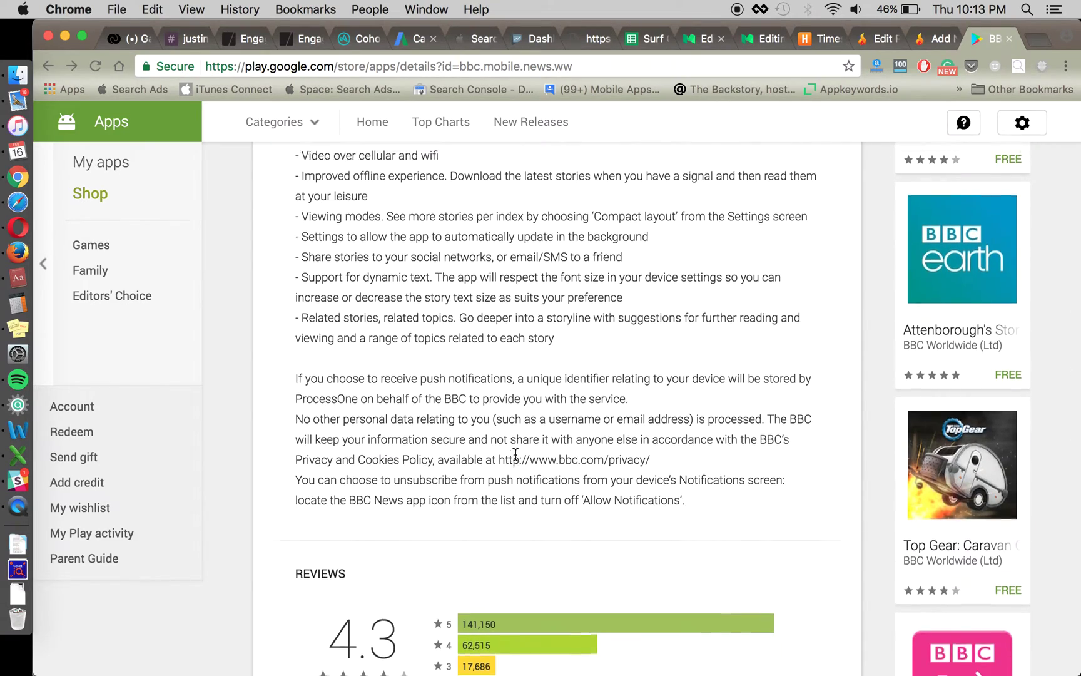
scroll(515, 453, "up", 15)
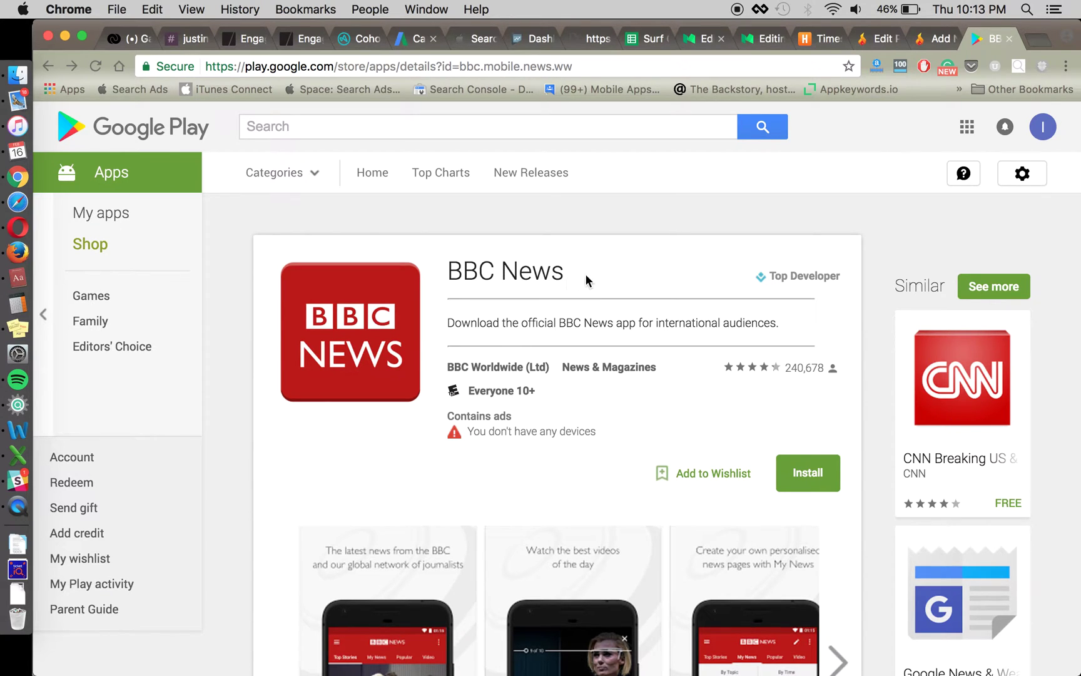
scroll(592, 395, "down", 10)
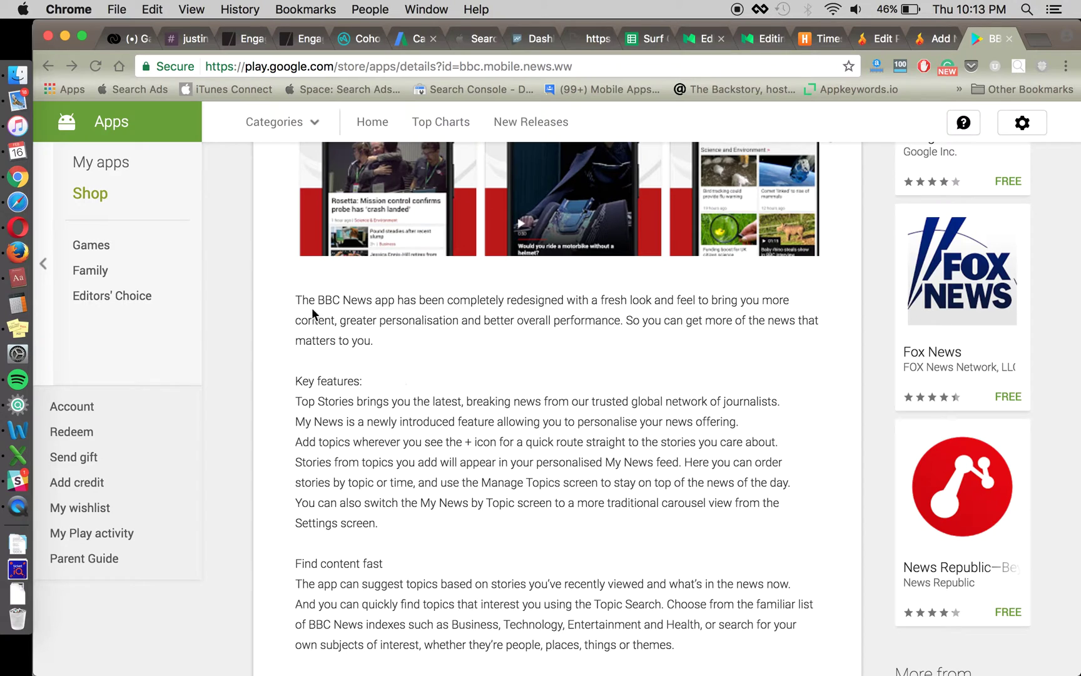
scroll(523, 518, "down", 12)
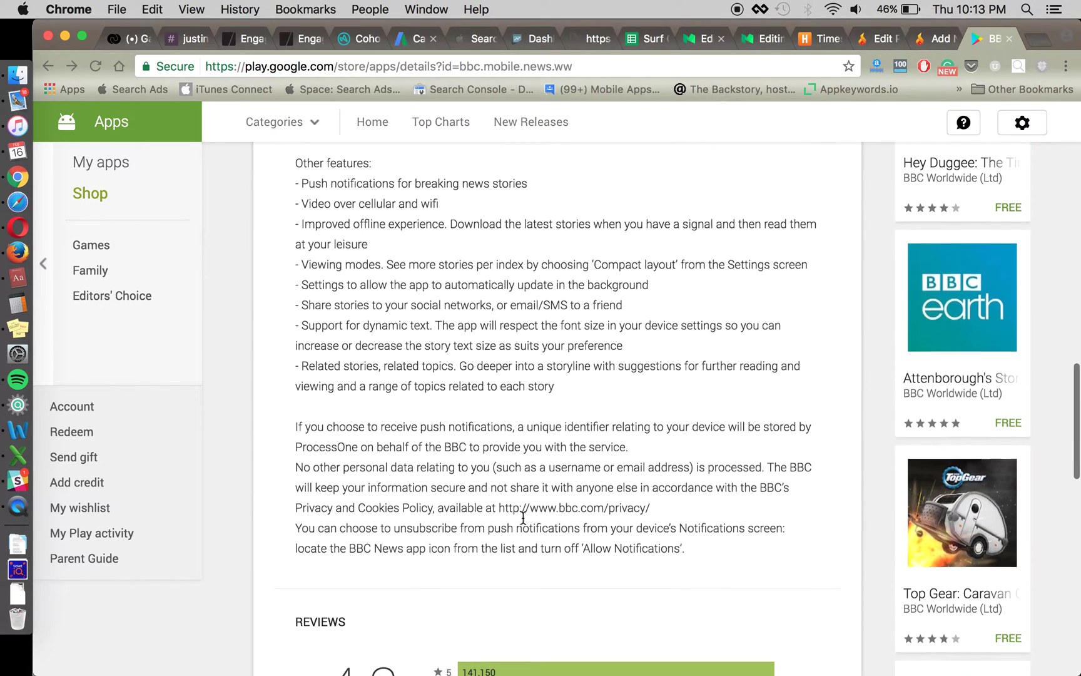
scroll(523, 519, "down", 1)
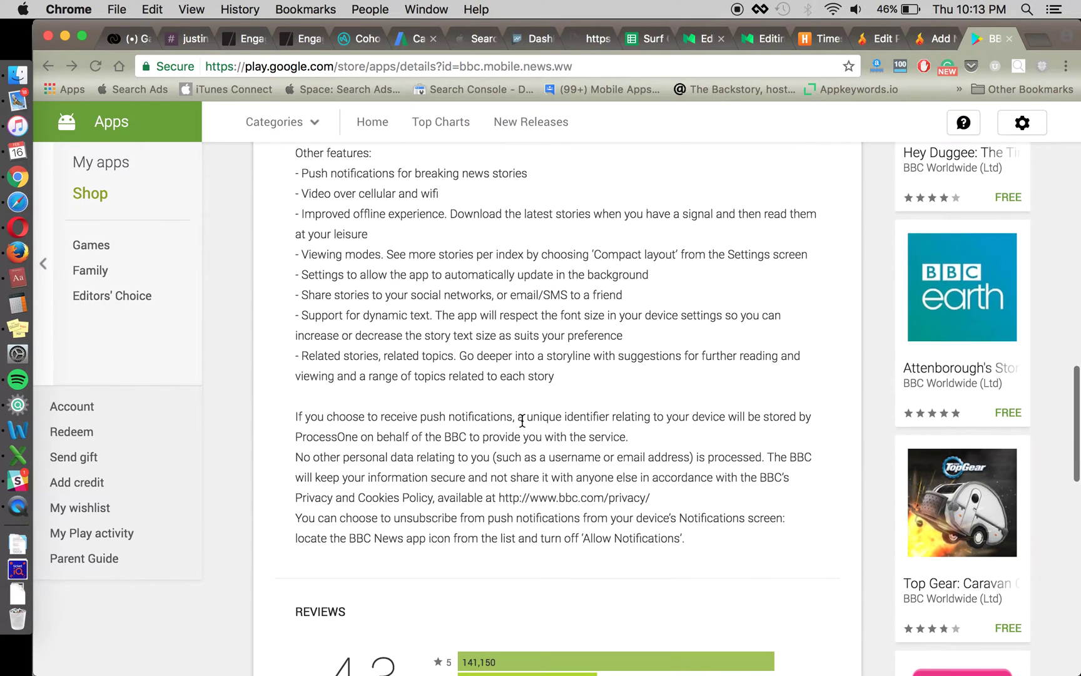
left_click(3, 430)
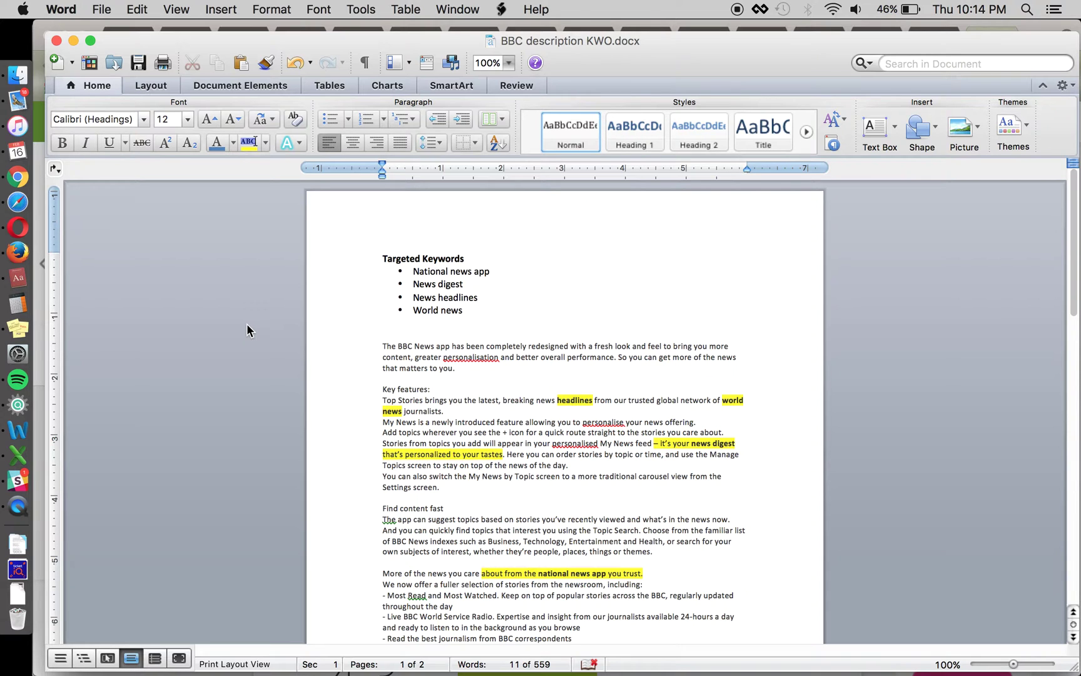
- Scroll through BBC description KWO.docx and place the cursor just above Key features:
scroll(256, 338, "down", 4)
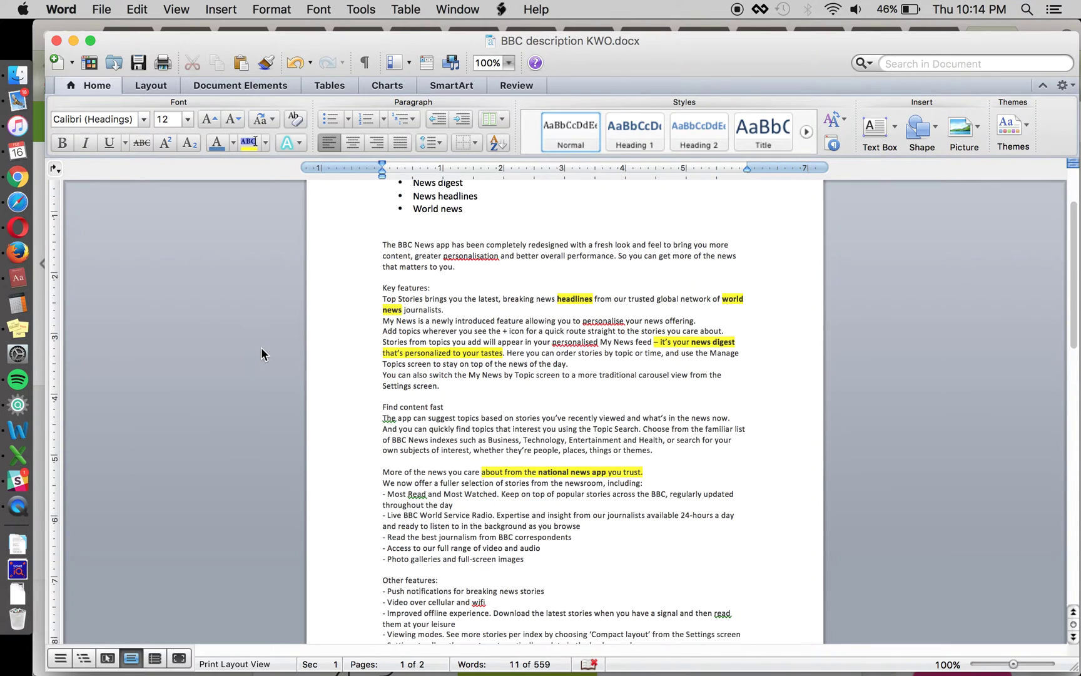
scroll(261, 354, "down", 2)
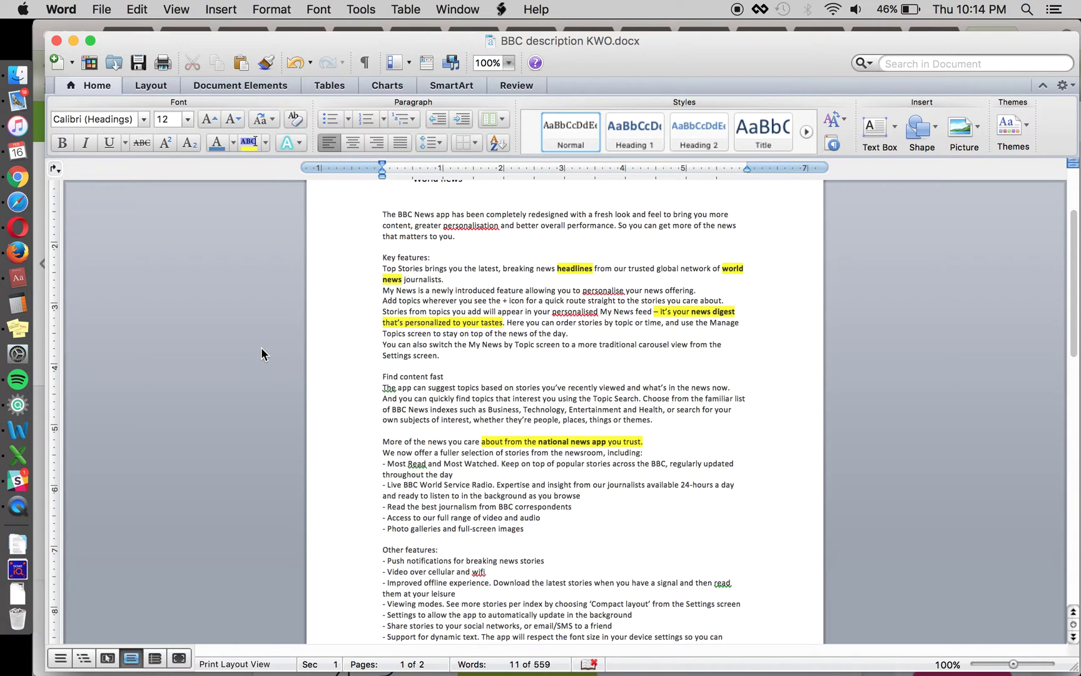
left_click(419, 247)
- Insert a new 'New digest app' line above Key features: and select it
key("Return")
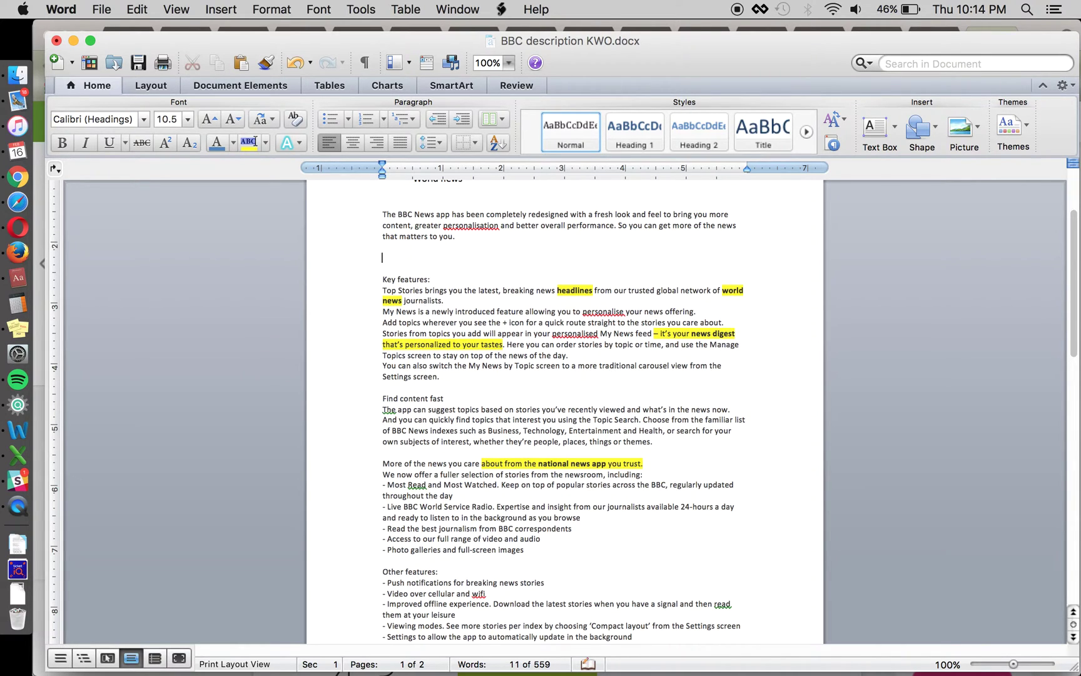
type("New di")
type("gest app")
left_click(334, 257)
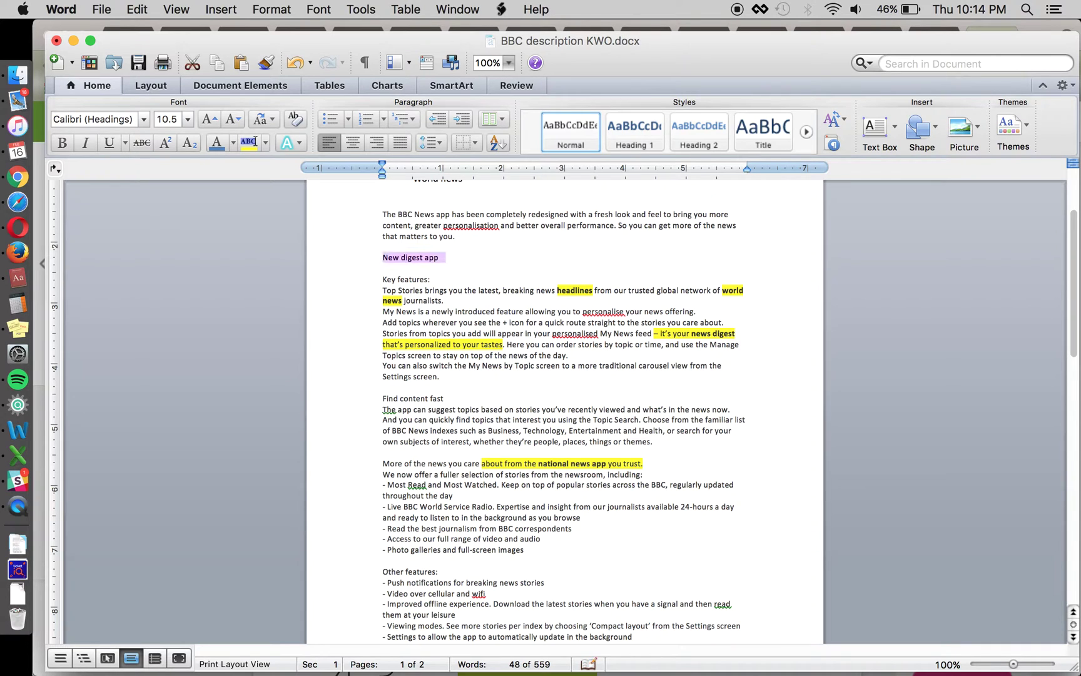
scroll(333, 336, "up", 3)
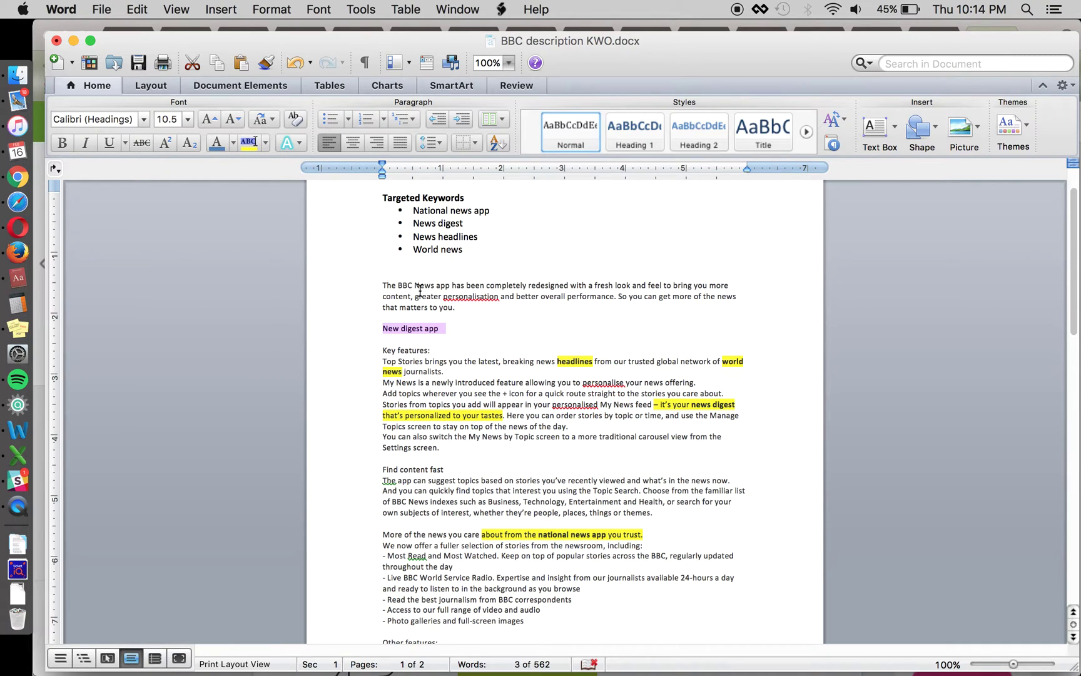
scroll(289, 322, "up", 1)
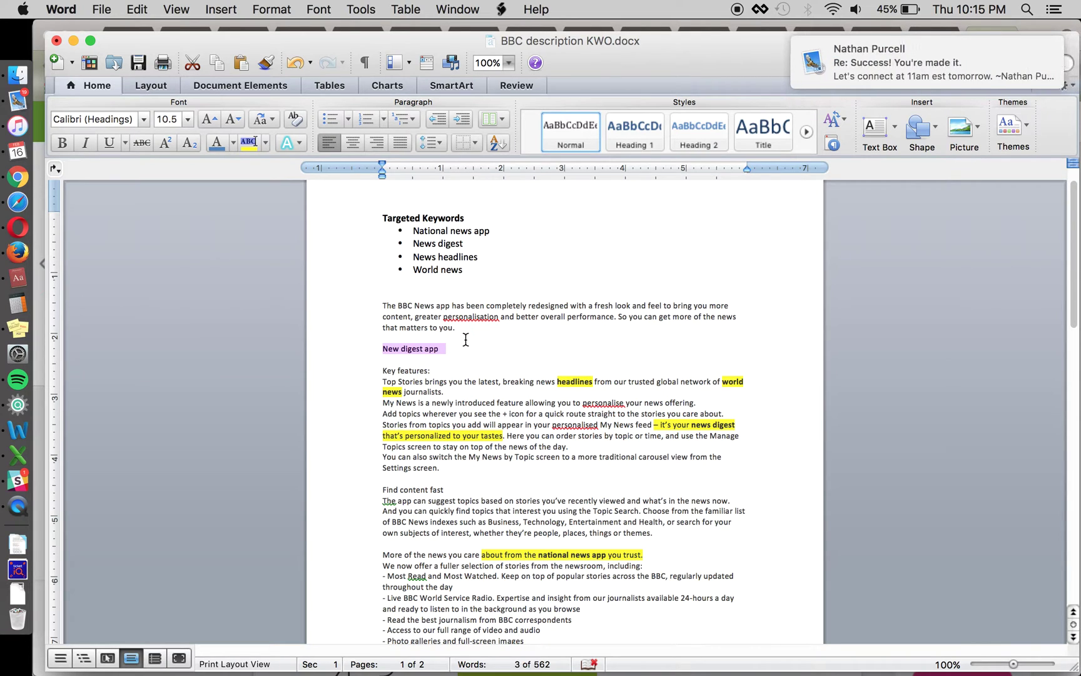
scroll(464, 343, "down", 2)
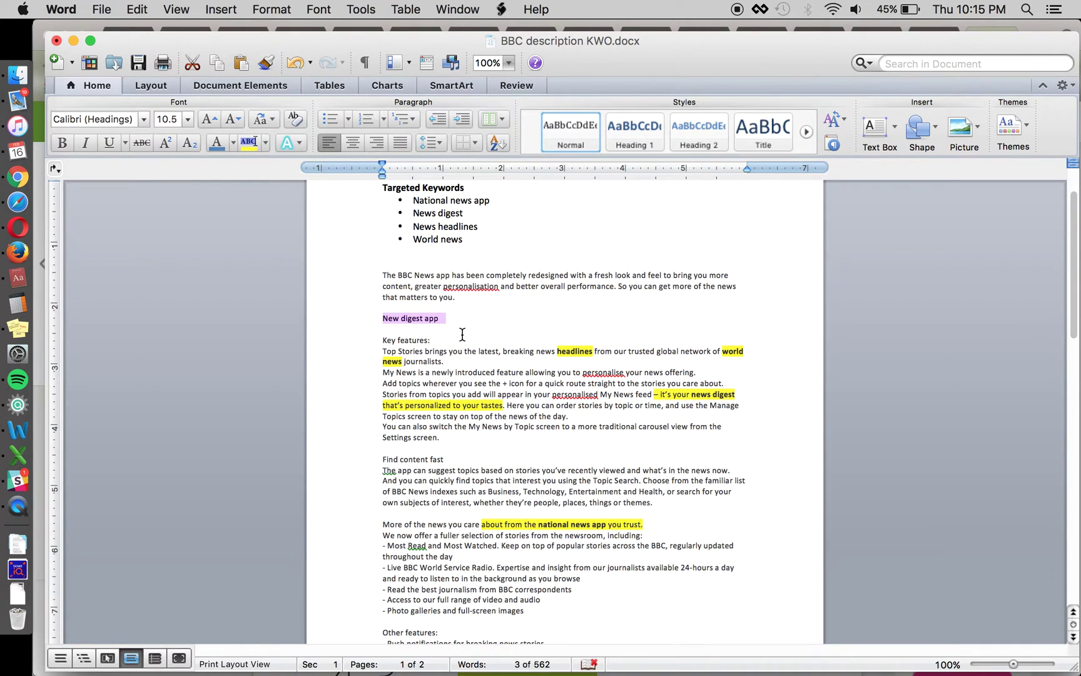
- Cut the 'New digest app' line, paste it at the document end, then undo that paste
key("super+x")
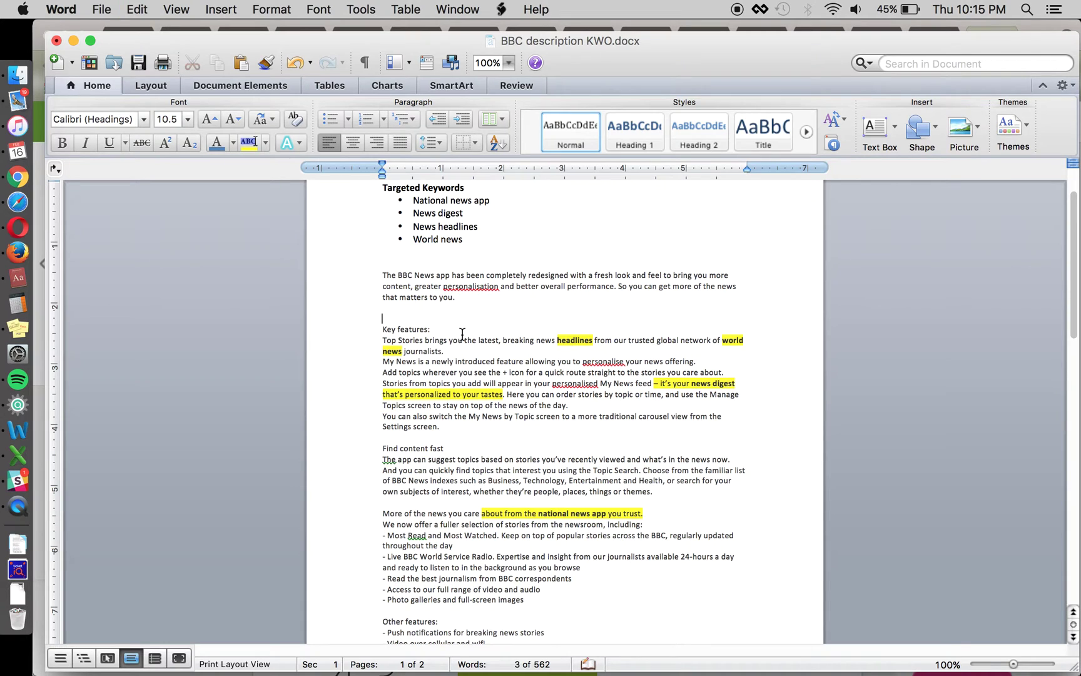
scroll(462, 335, "down", 5)
scroll(458, 528, "down", 15)
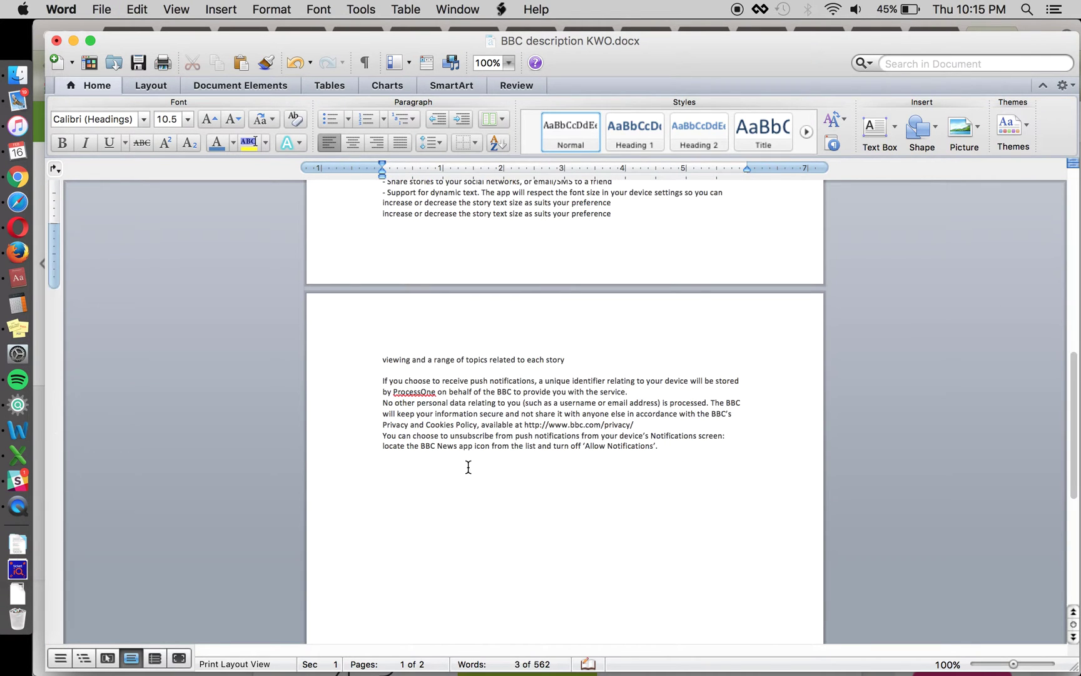
left_click(477, 515)
key("super+v")
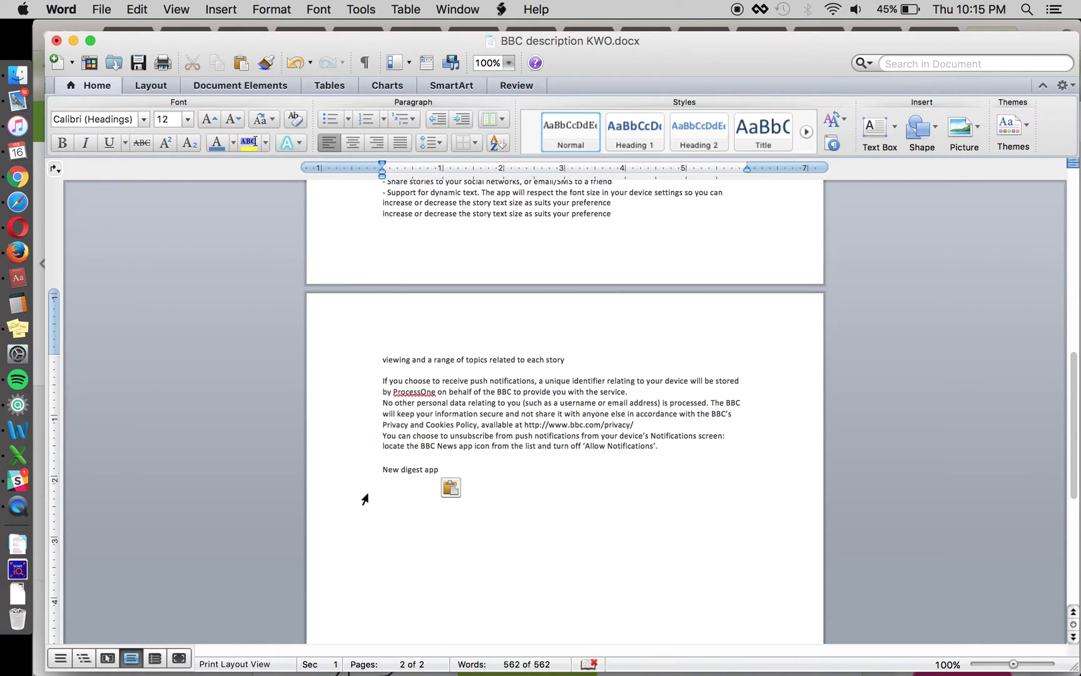
key("super+z")
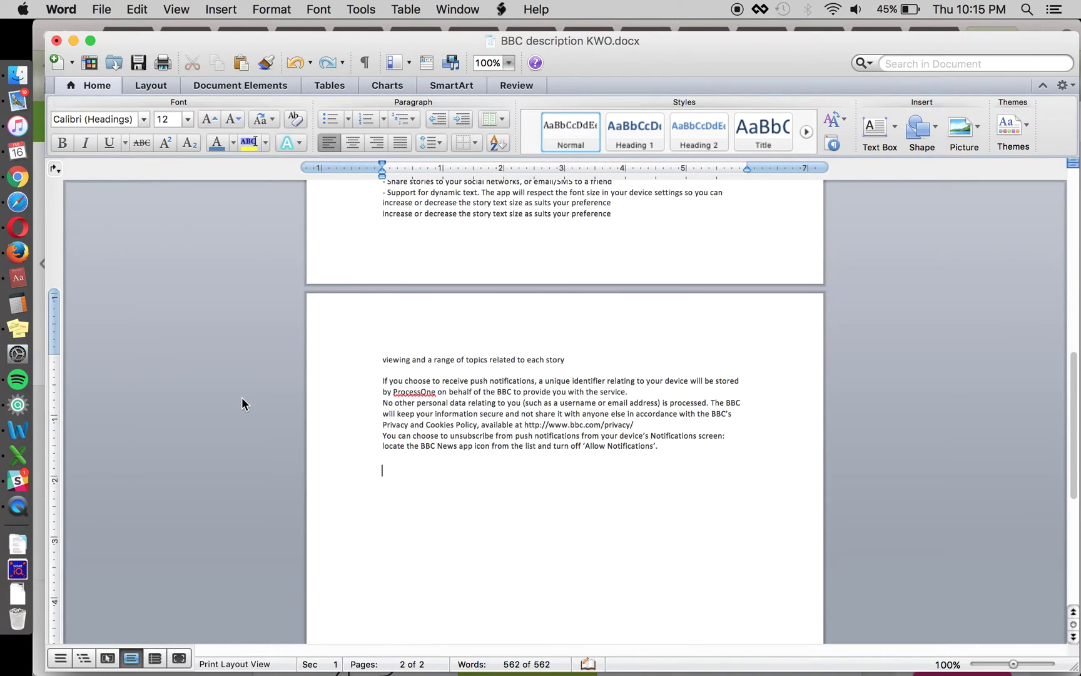
scroll(417, 518, "up", 3)
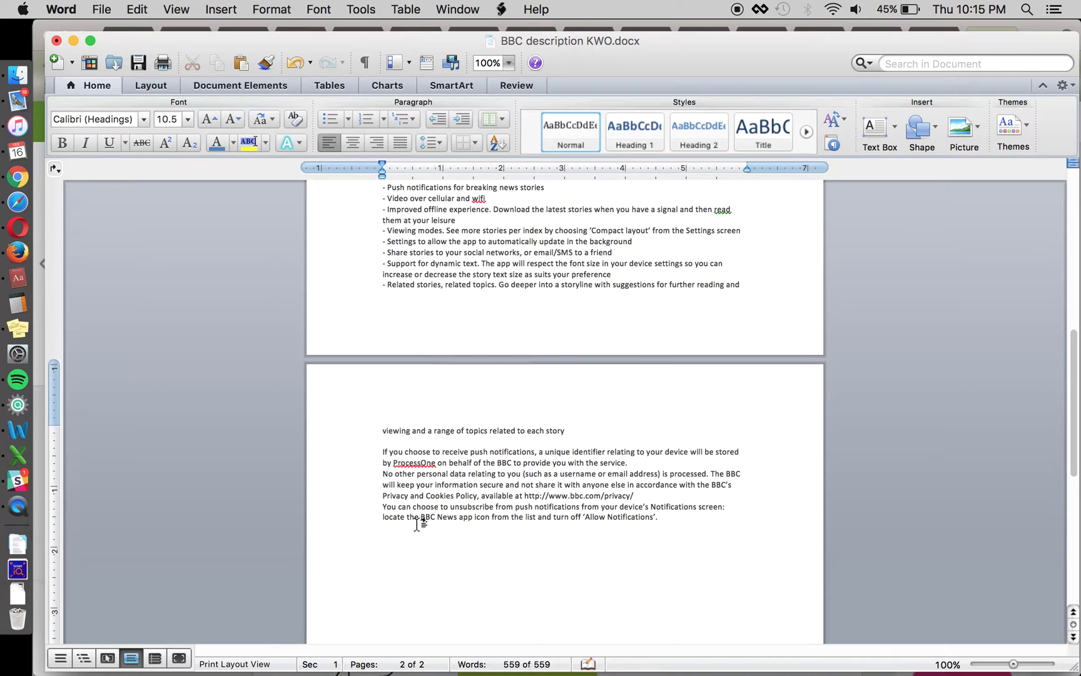
scroll(425, 521, "down", 1)
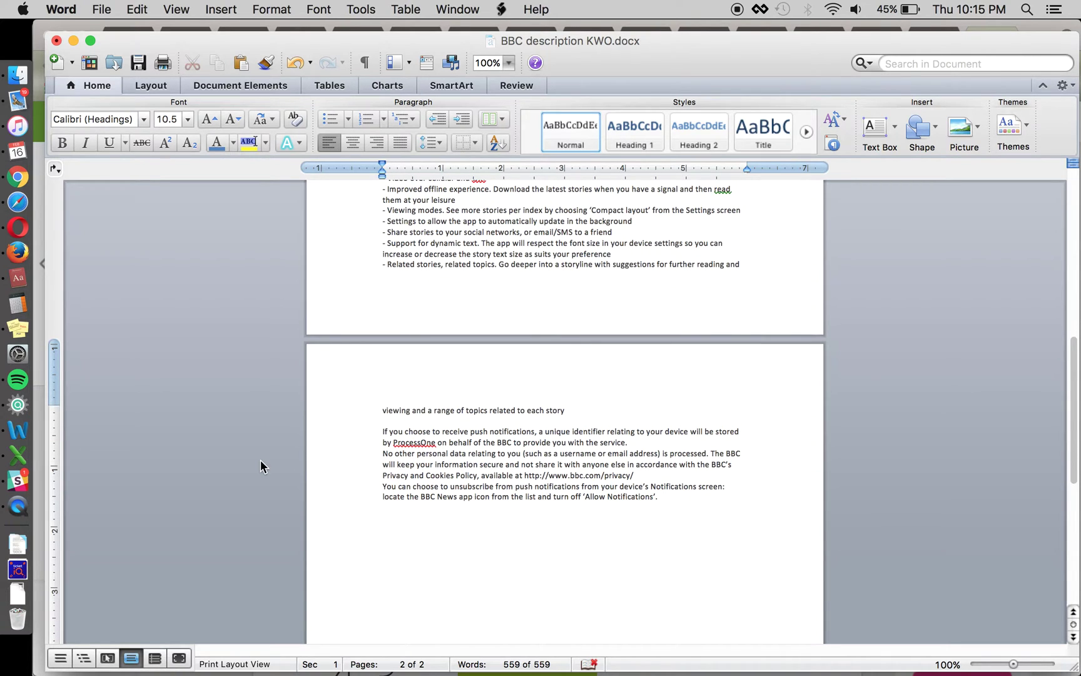
scroll(261, 463, "up", 10)
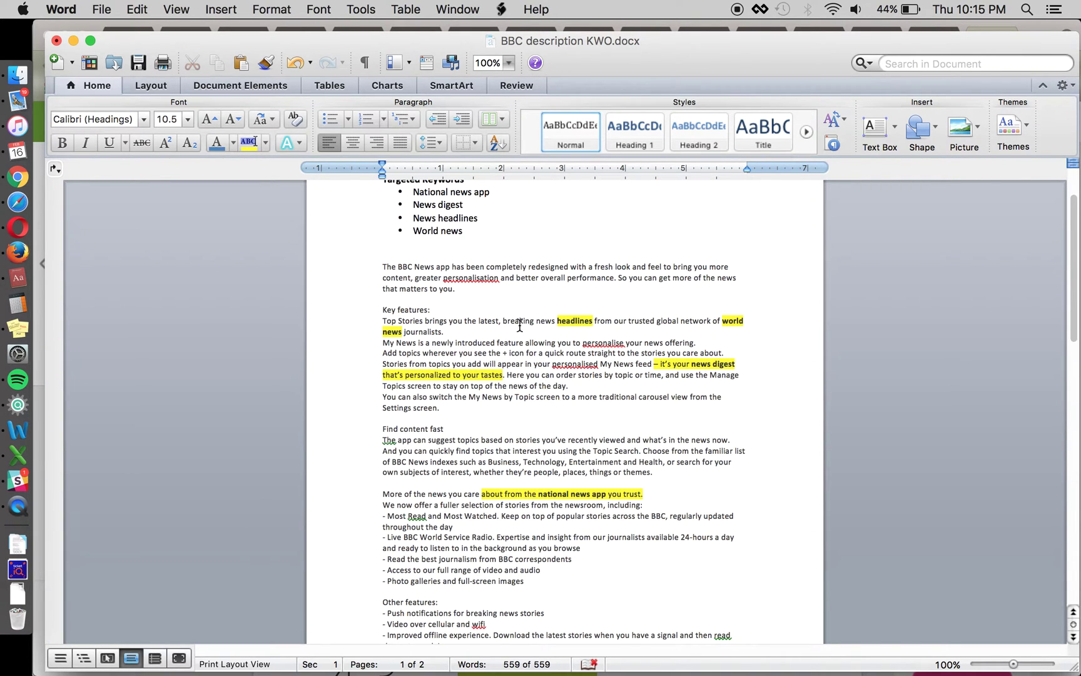
left_click(503, 289)
key("Down")
key("Down")
key("Down")
key("Down")
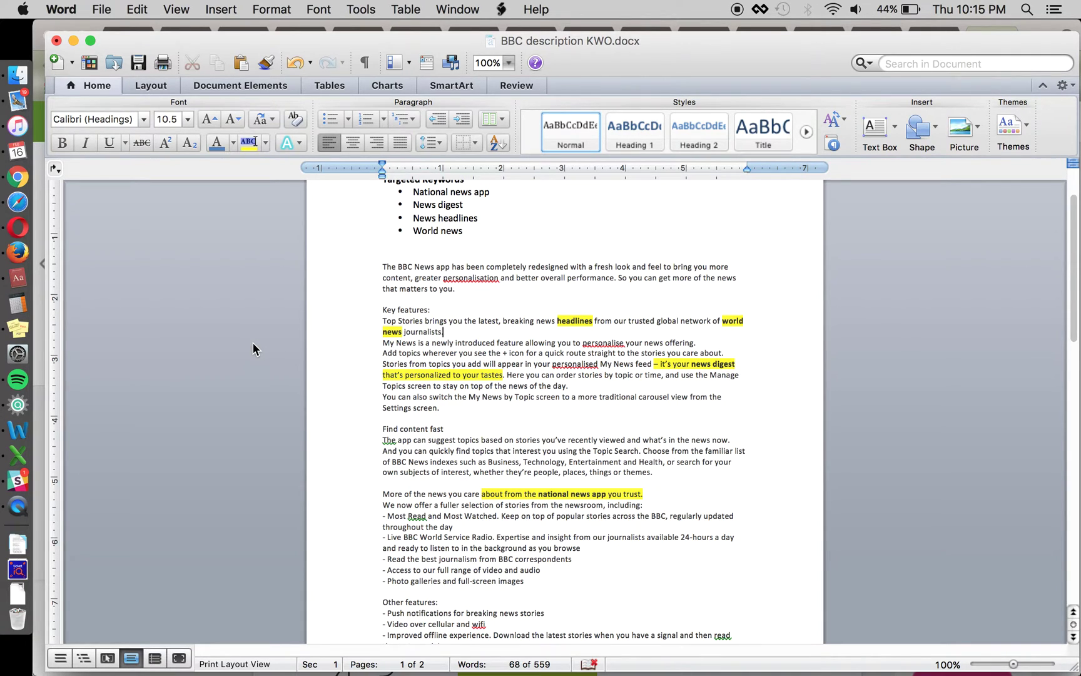
left_click(384, 320)
left_click(433, 536)
left_click(466, 528)
scroll(266, 497, "down", 1)
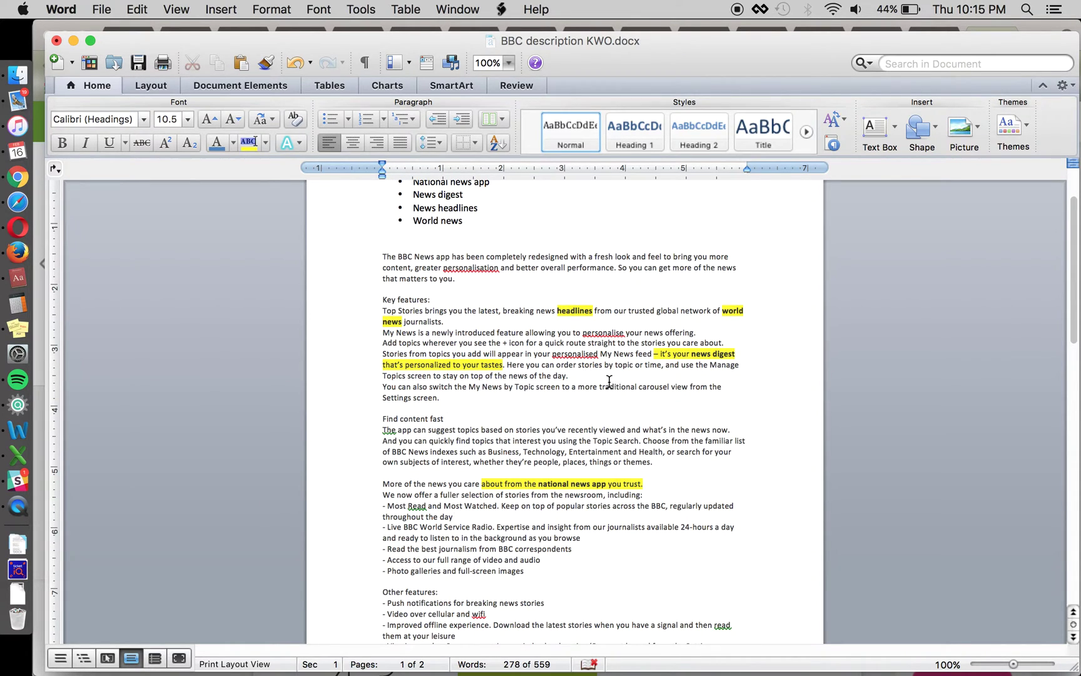
left_click(512, 320)
scroll(498, 295, "up", 2)
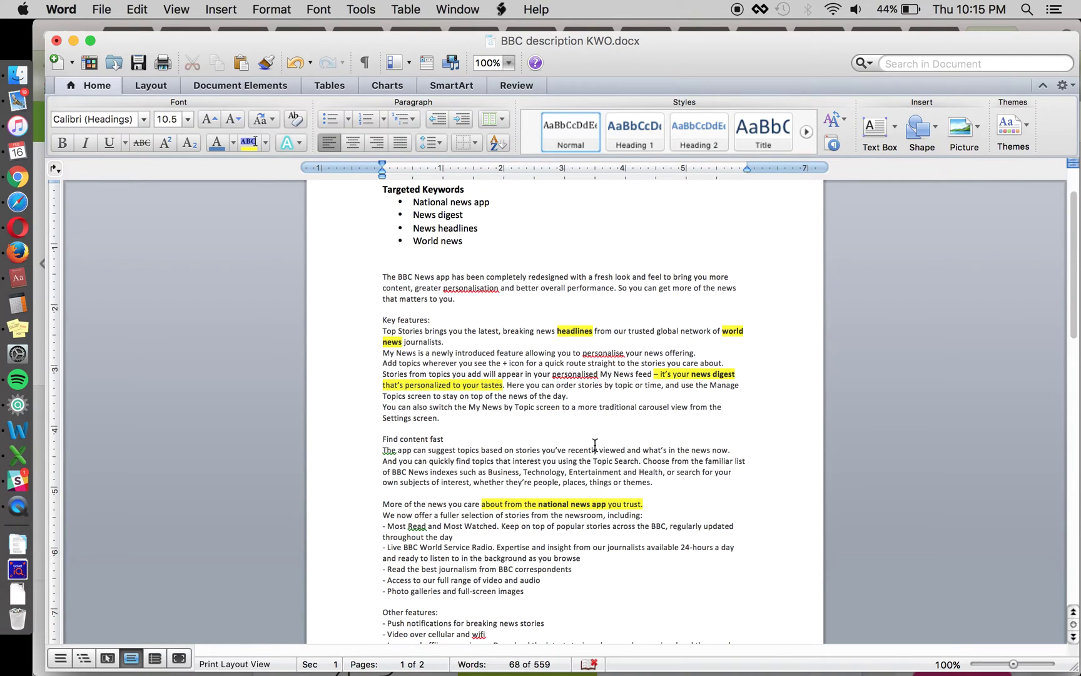
scroll(540, 317, "up", 1)
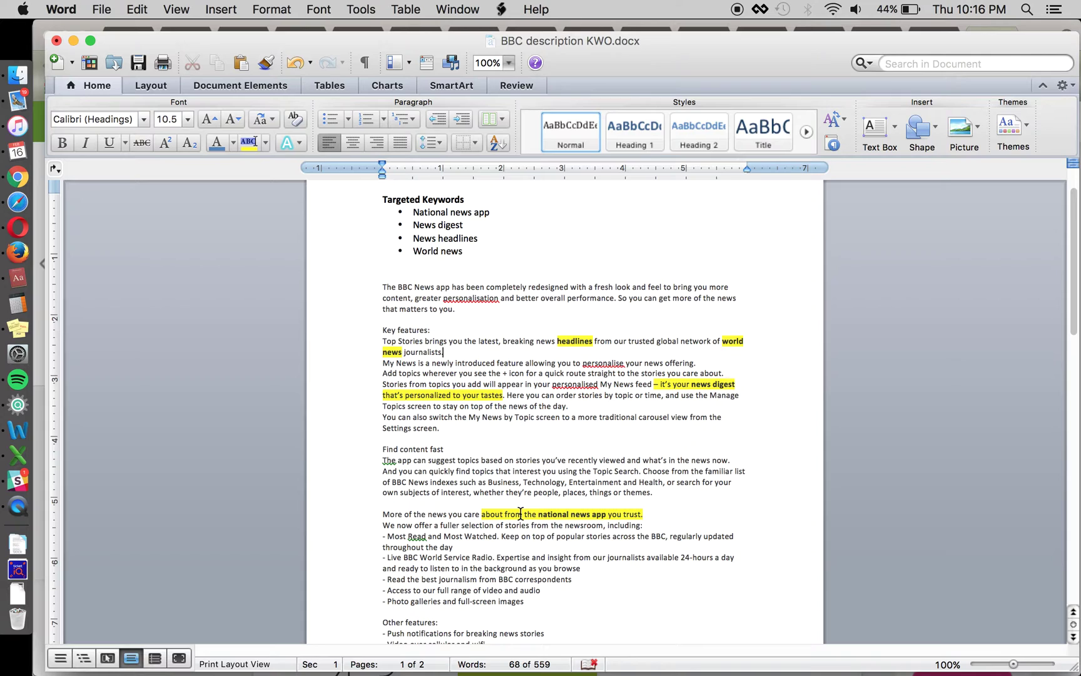
left_click(489, 330)
- Bold 'news' in 'breaking news headlines', then select from the document start to after 'journalists'
double_click(547, 341)
key("super+b")
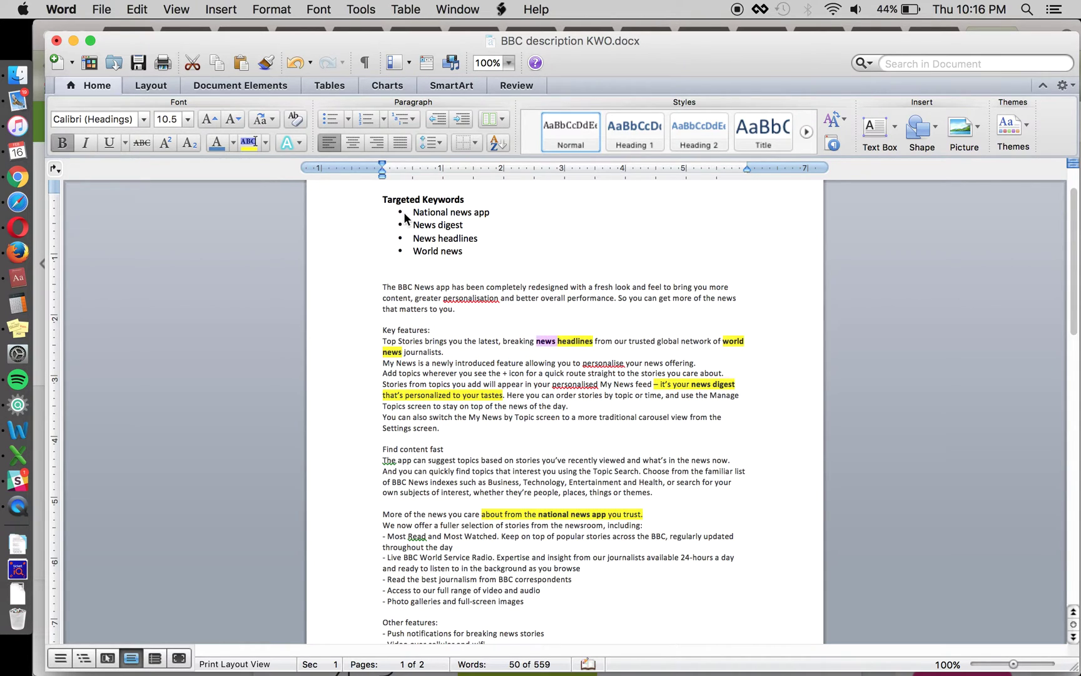
left_click(659, 355)
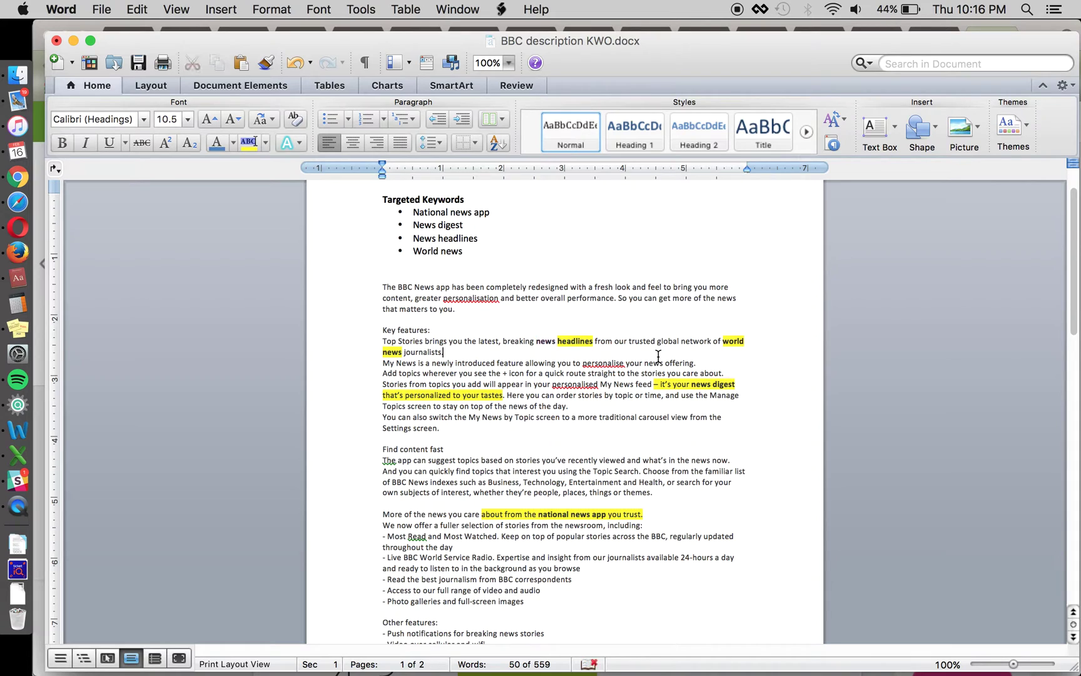
key("shift+Right")
key("shift+Left")
scroll(529, 353, "down", 1)
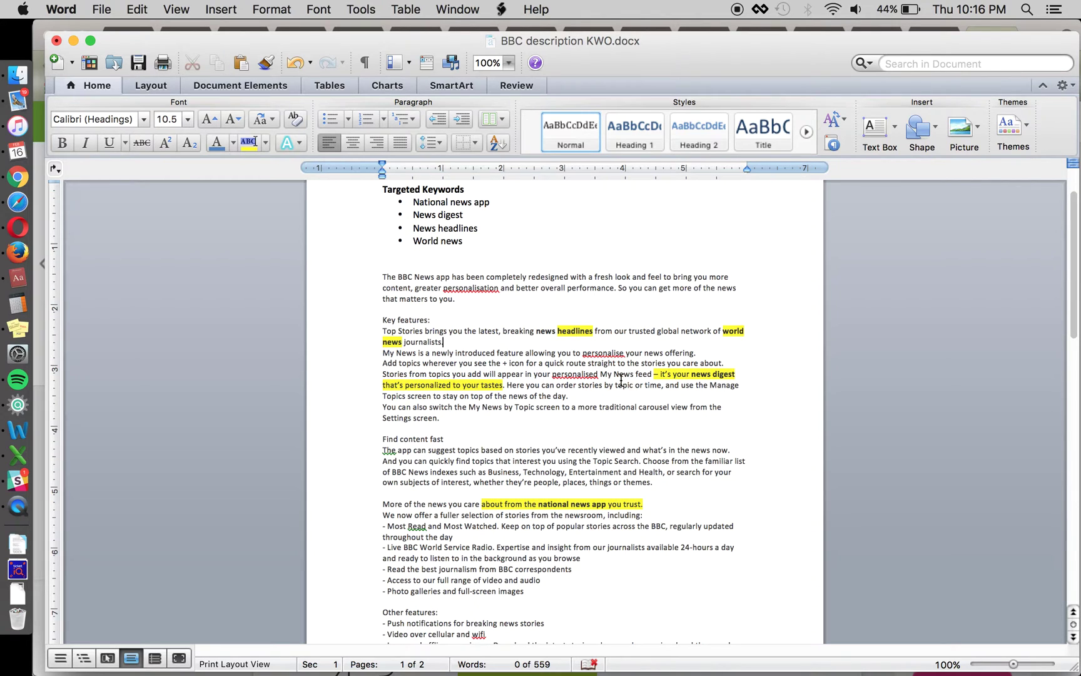
key("super+shift+Home")
scroll(577, 395, "down", 1)
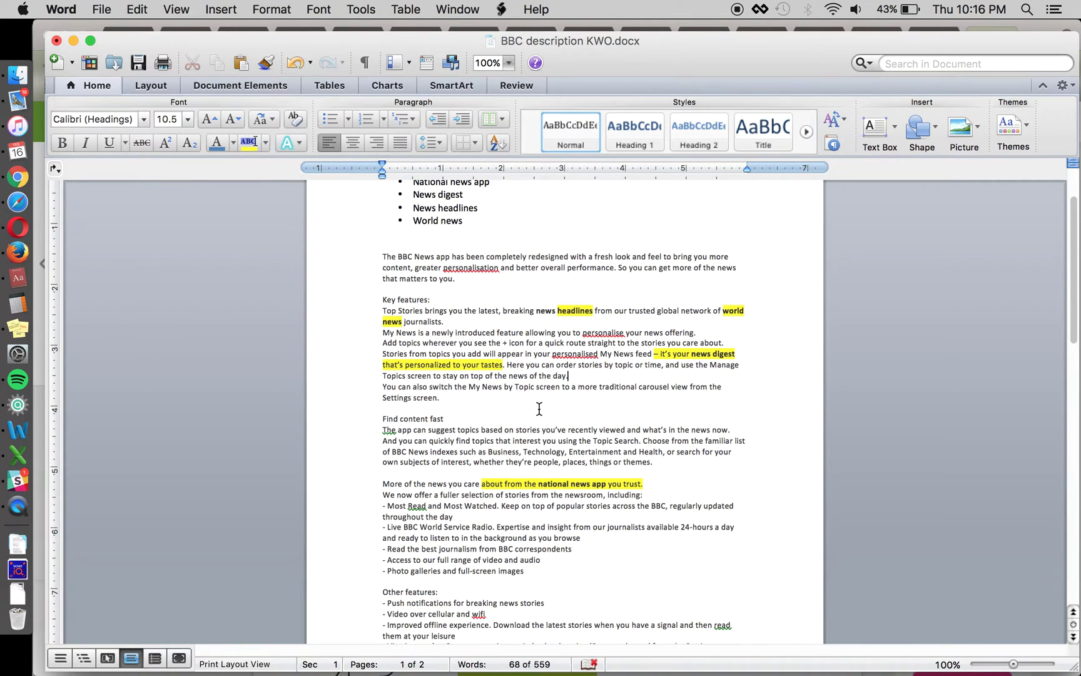
scroll(539, 403, "down", 1)
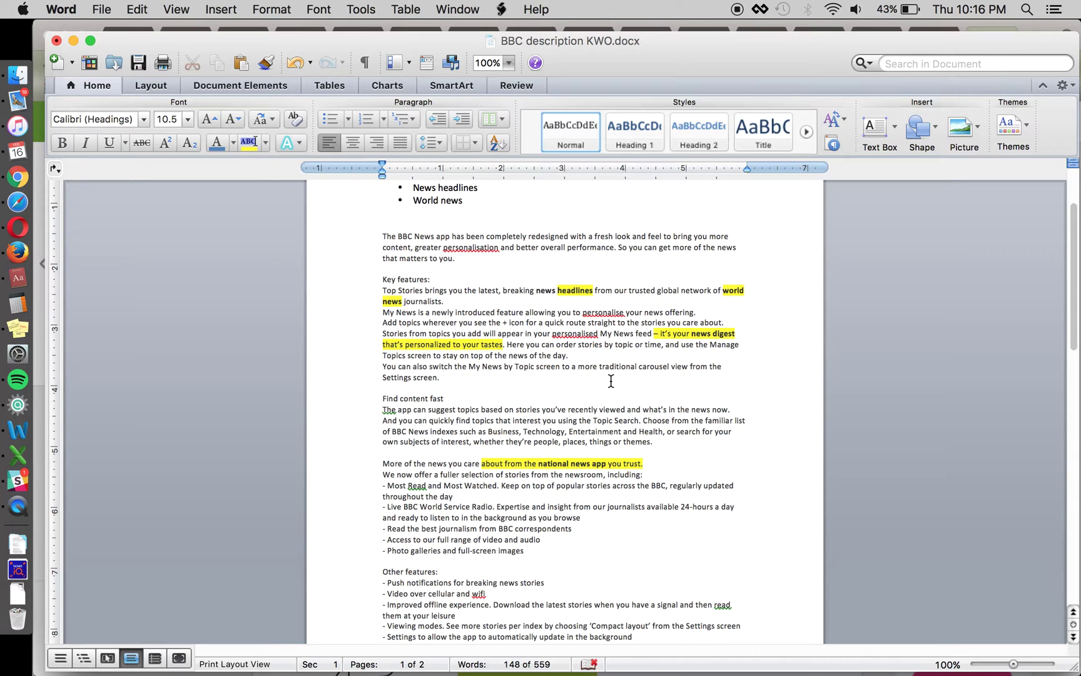
scroll(611, 380, "down", 4)
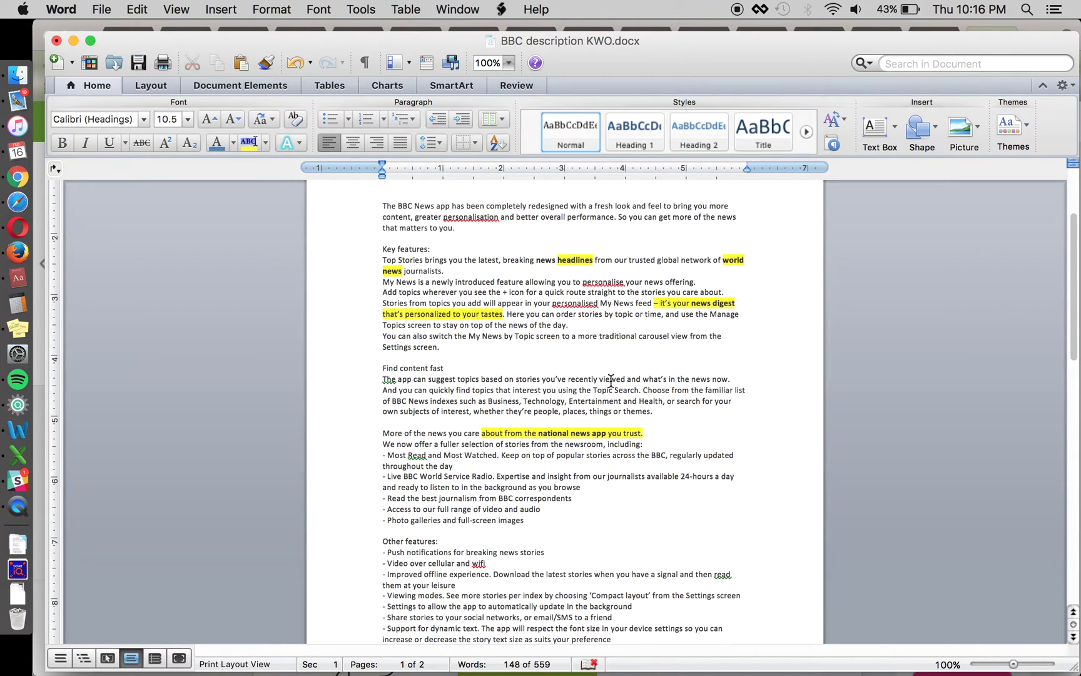
scroll(458, 383, "up", 6)
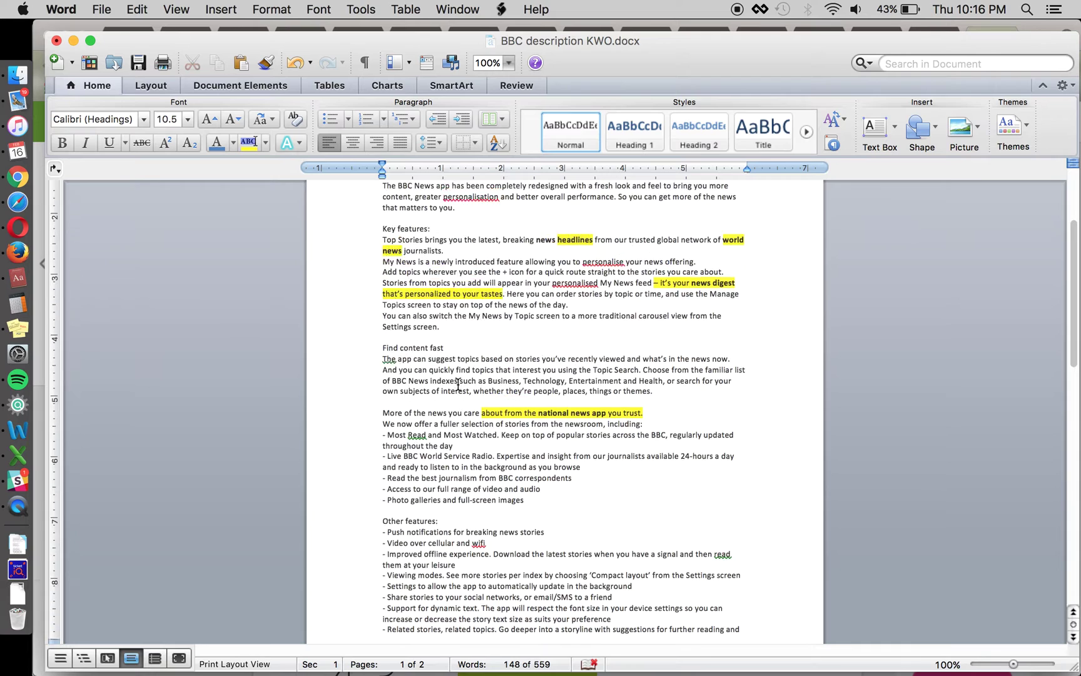
scroll(583, 533, "down", 2)
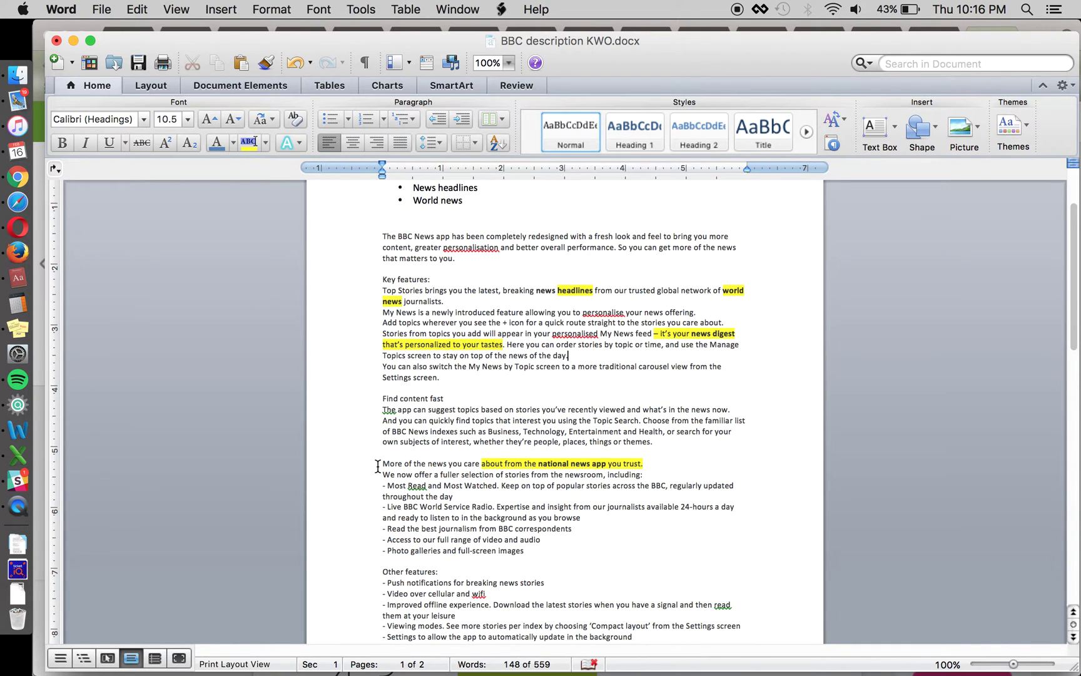
left_click(540, 496)
scroll(585, 492, "down", 2)
left_click(613, 481)
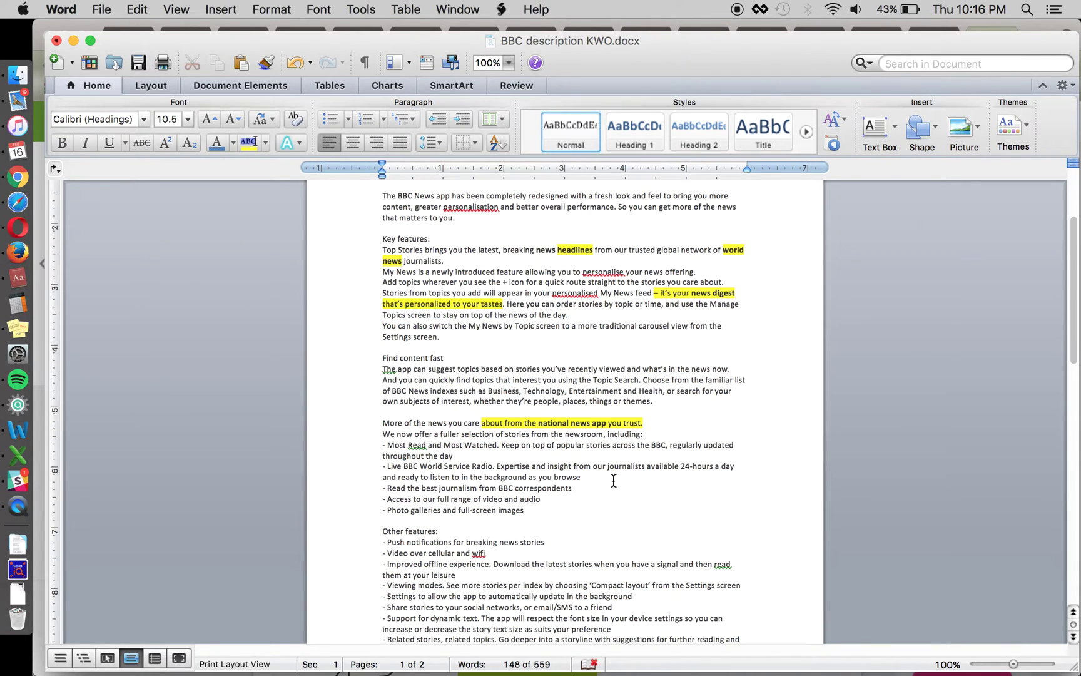
scroll(614, 482, "down", 3)
scroll(289, 474, "down", 3)
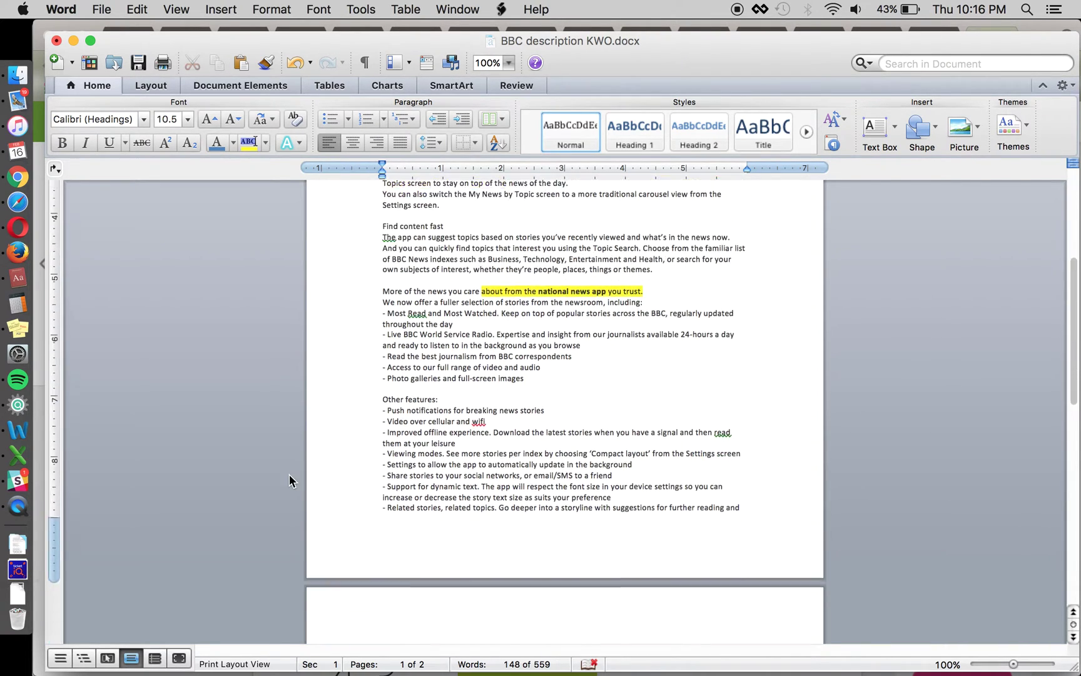
scroll(289, 474, "up", 8)
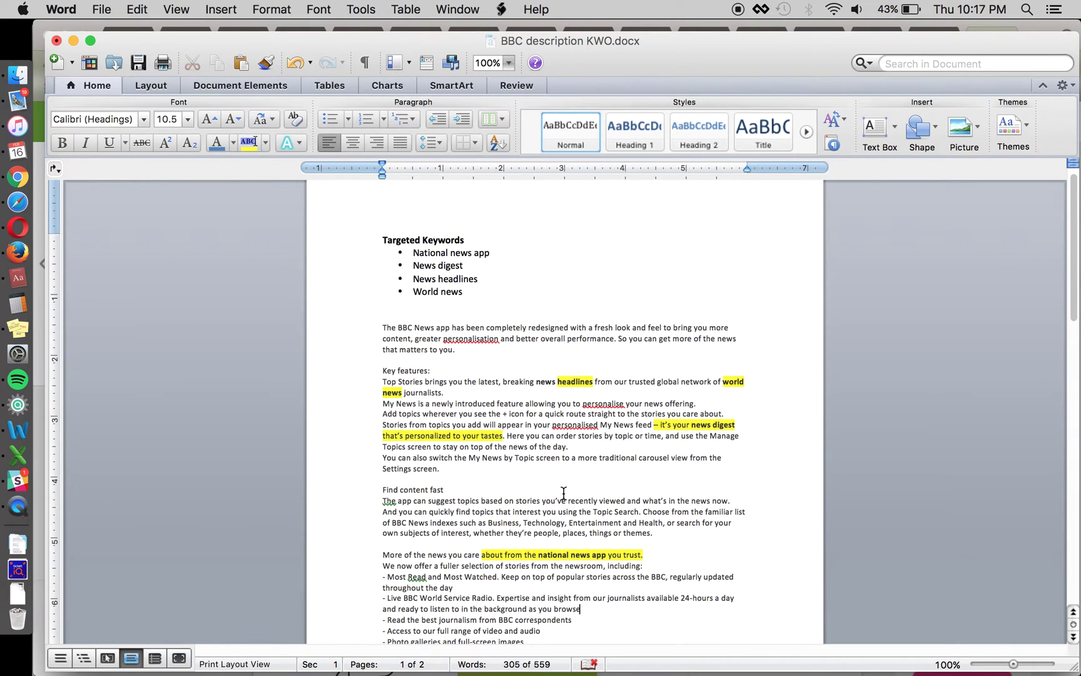
scroll(562, 494, "down", 10)
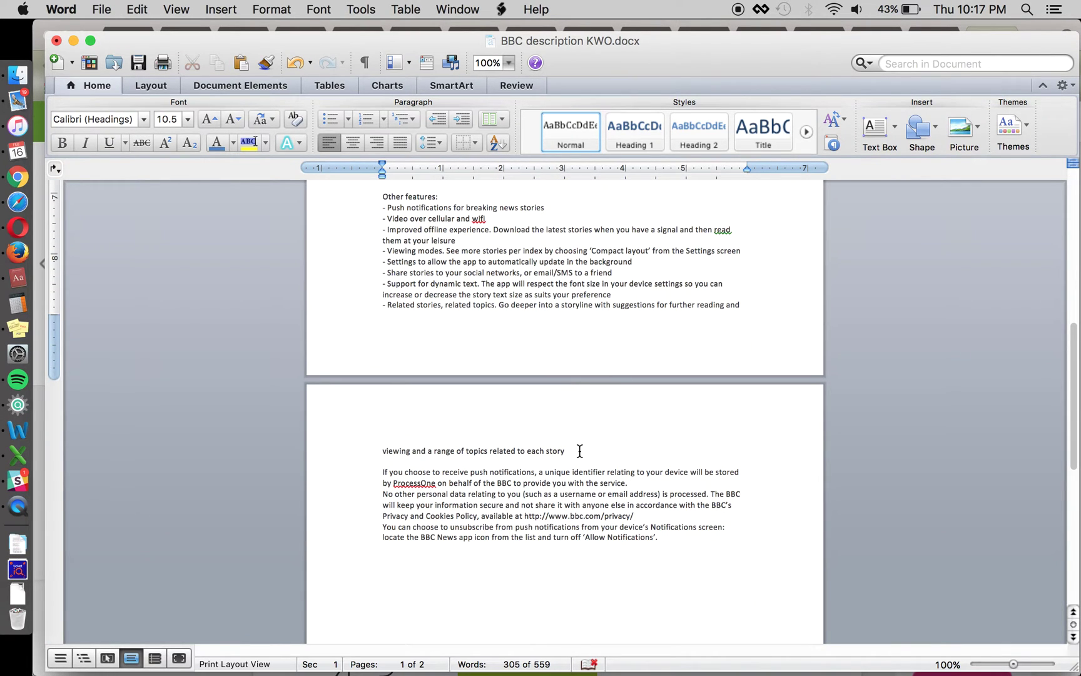
scroll(579, 450, "up", 1)
scroll(590, 468, "up", 1)
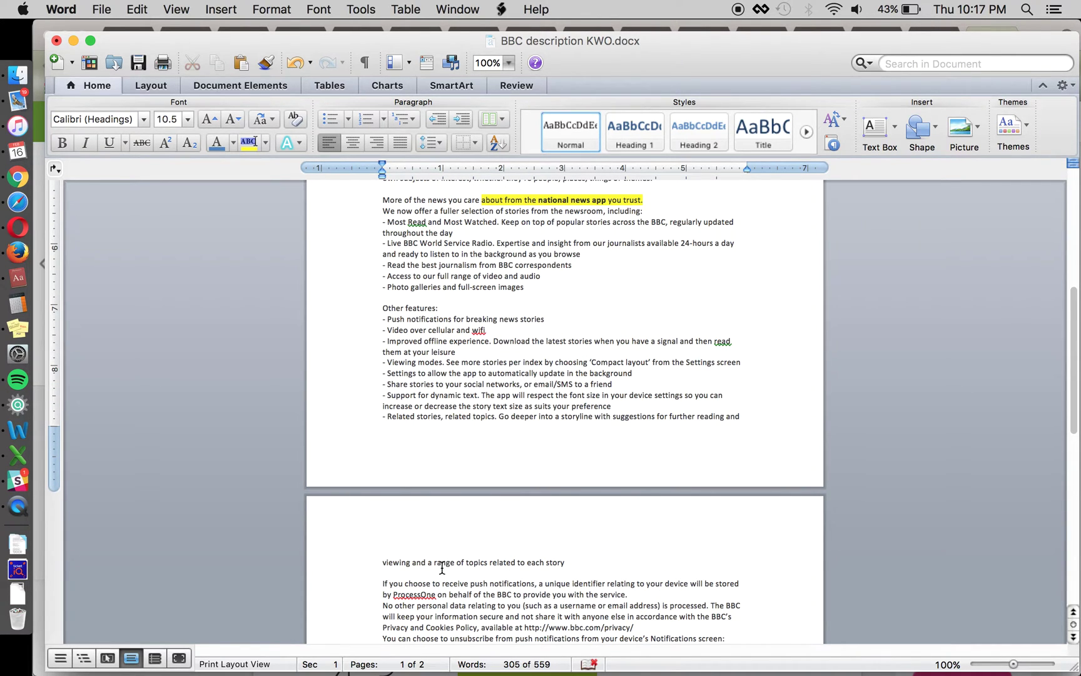
scroll(441, 569, "up", 3)
scroll(501, 262, "up", 3)
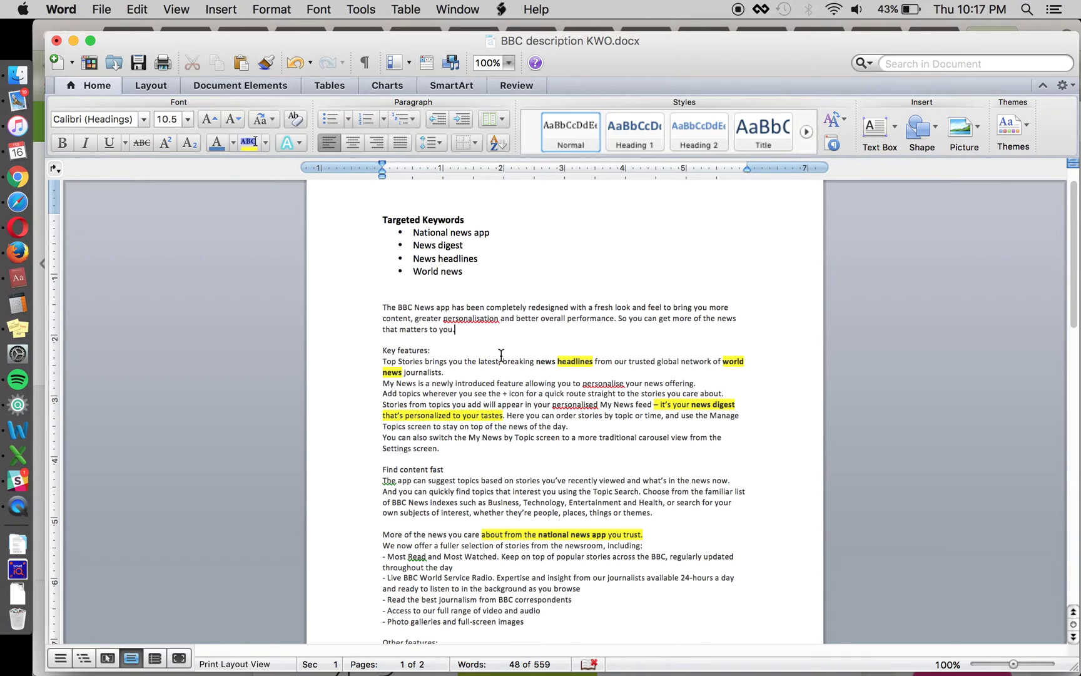
- Click into and select words and the opening paragraph without changing any text
left_click(578, 424)
double_click(560, 534)
left_click(378, 310)
double_click(377, 310)
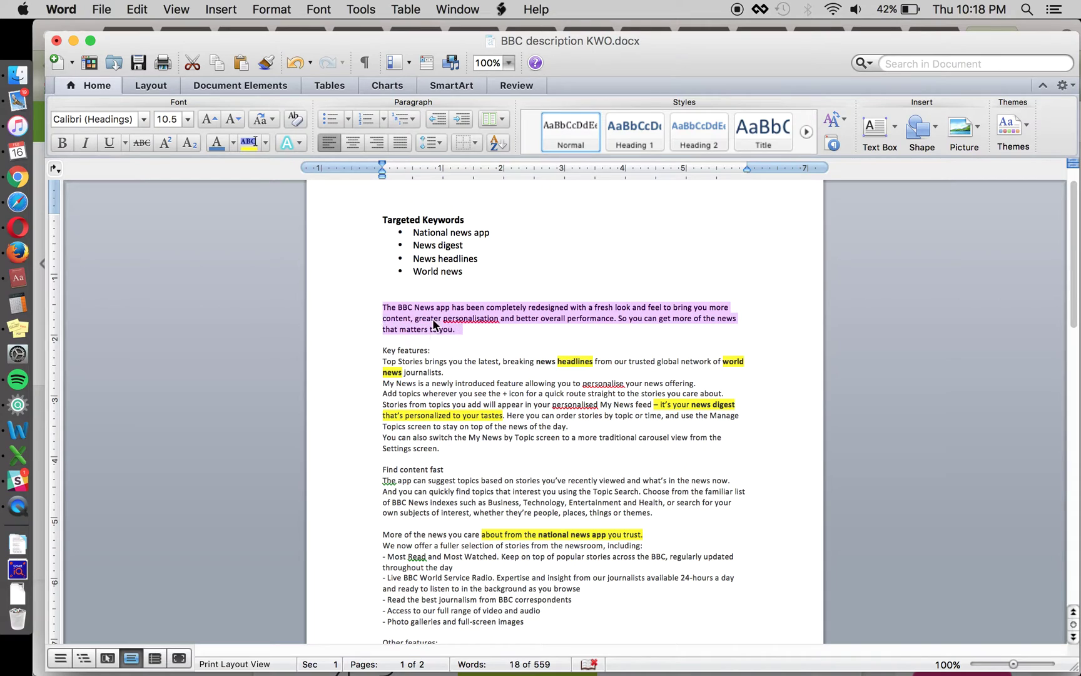
left_click(519, 327)
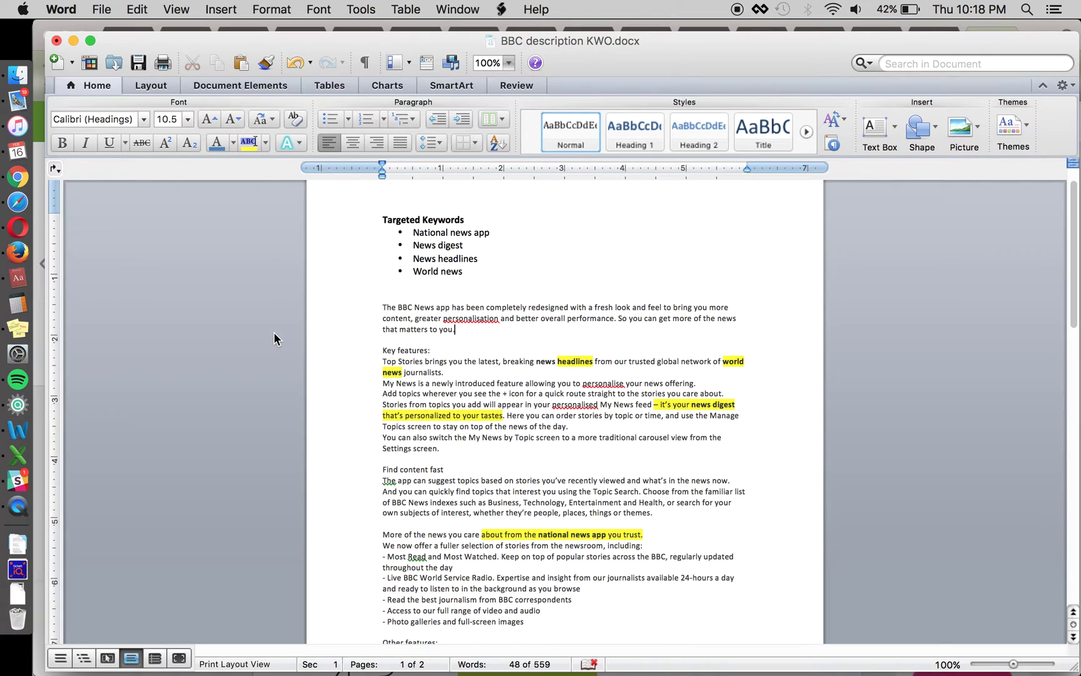
scroll(274, 332, "down", 2)
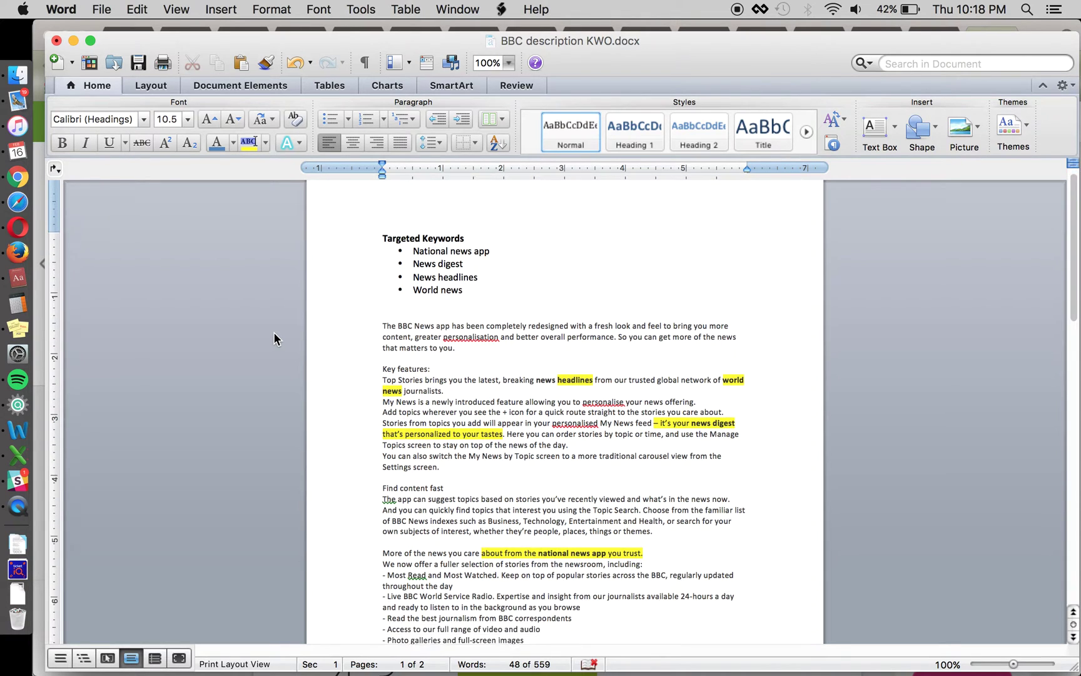
scroll(445, 343, "up", 2)
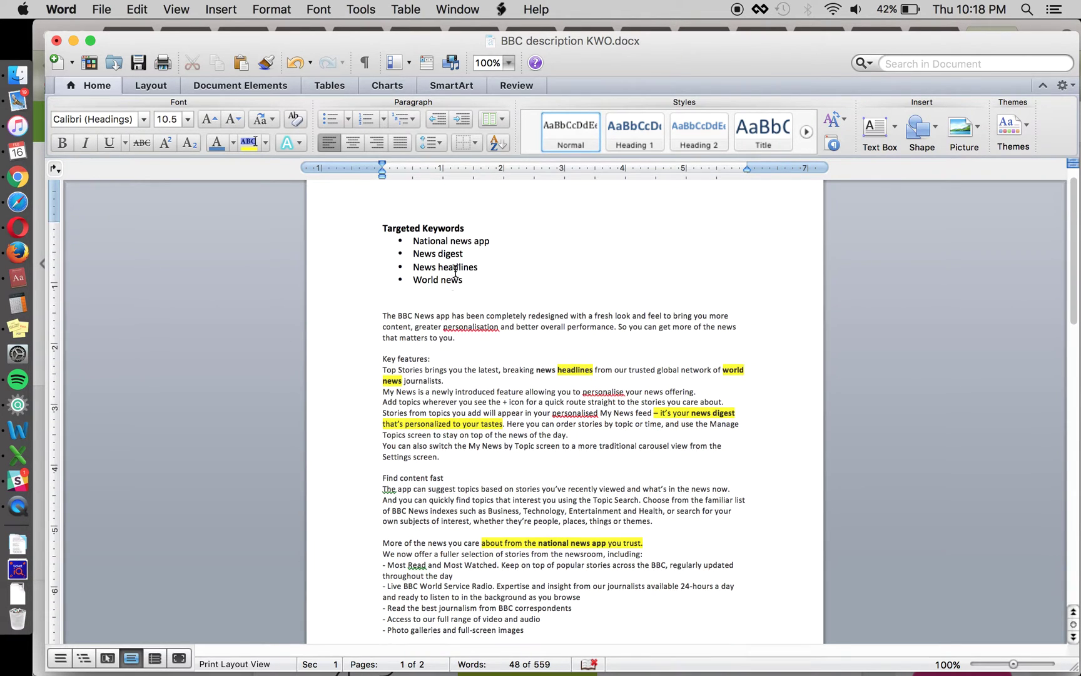
left_click(585, 445)
left_click(383, 304)
- Select and deselect the main description block, then switch to Chrome's BBC News listing
triple_click(444, 381)
key("Left")
triple_click(444, 380)
scroll(513, 459, "down", 15)
left_click(529, 461)
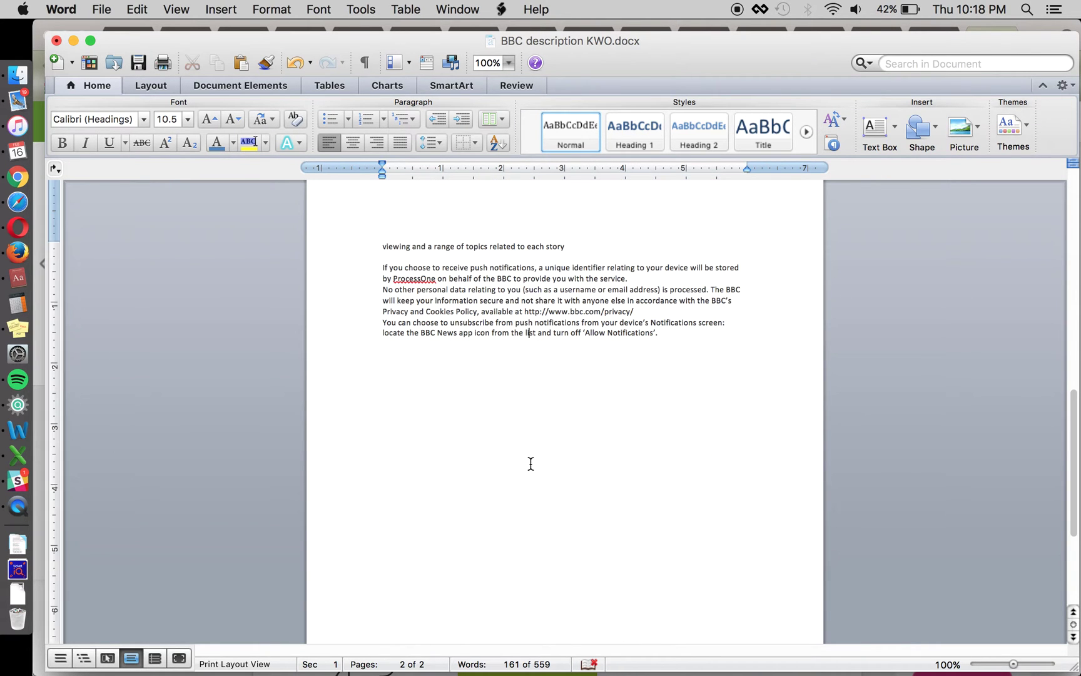
scroll(530, 457, "up", 15)
left_click(505, 379)
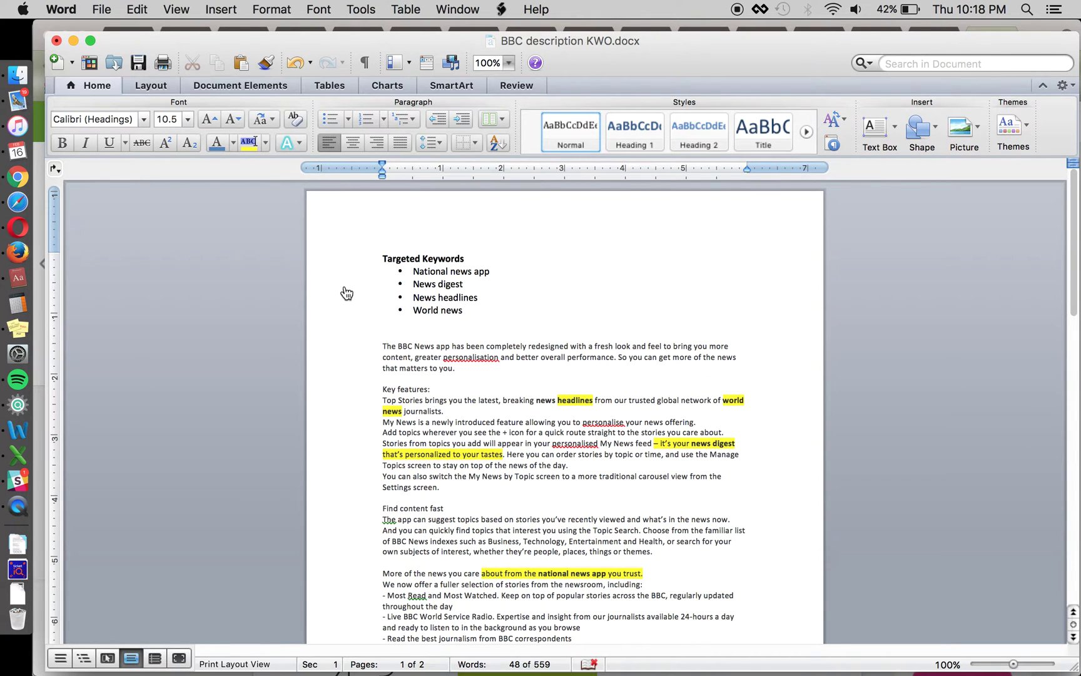
key("super+Tab")
left_click(123, 345)
- Scroll through the BBC News Play Store description and back to the top, then return to Word
scroll(636, 319, "up", 8)
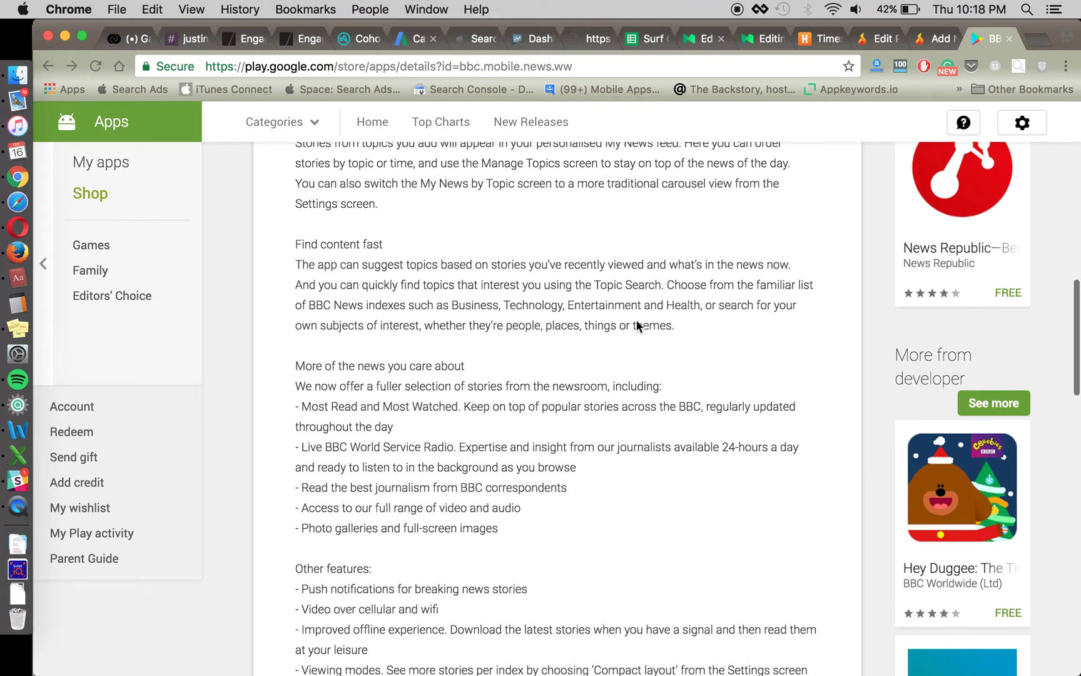
scroll(662, 348, "up", 10)
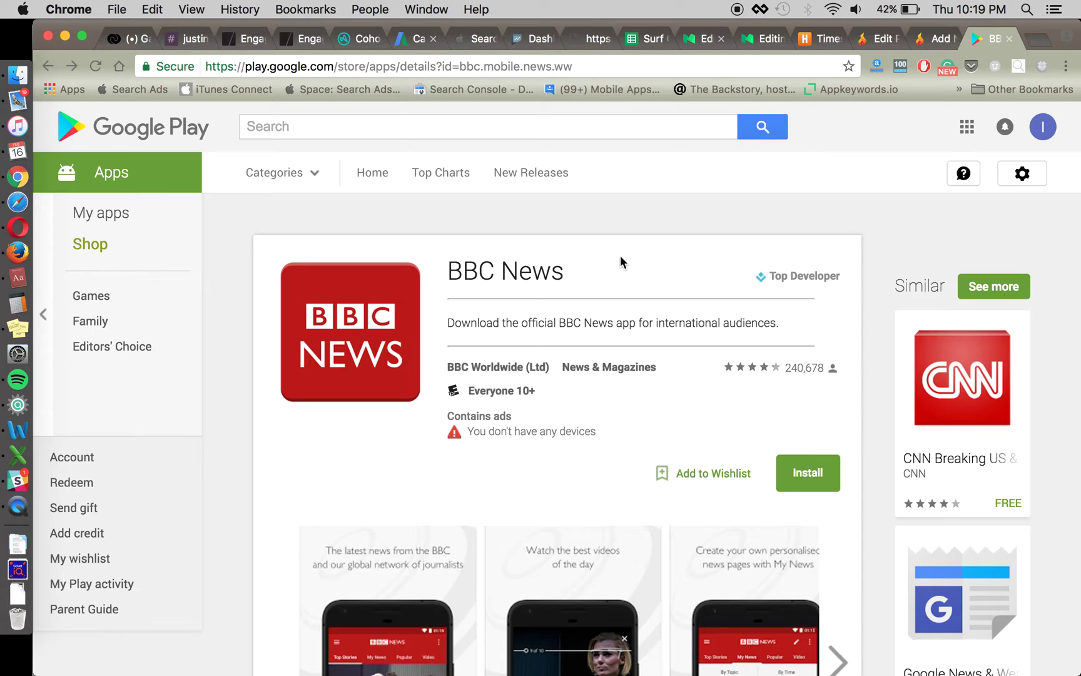
triple_click(653, 271)
scroll(654, 270, "down", 3)
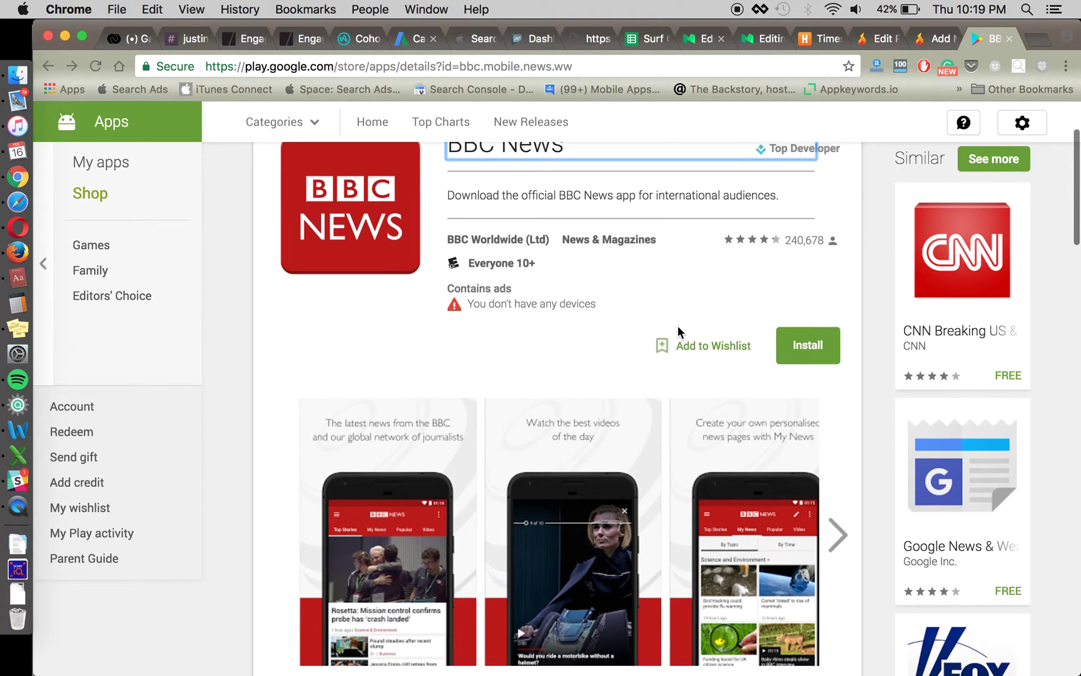
left_click(666, 293)
scroll(665, 290, "up", 3)
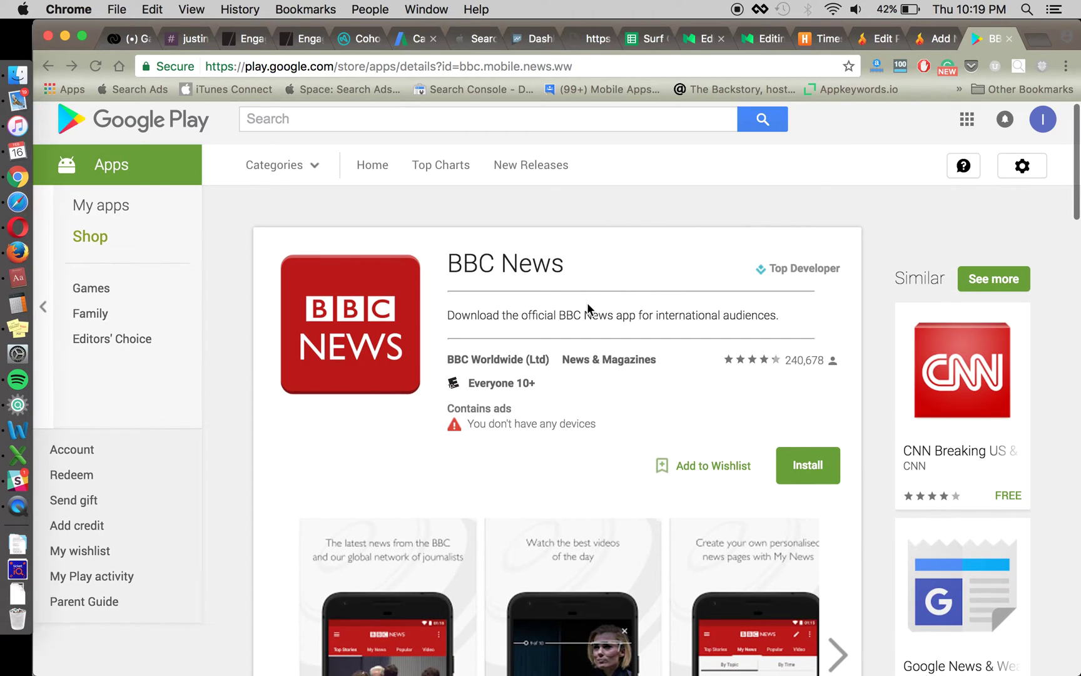
scroll(586, 303, "down", 4)
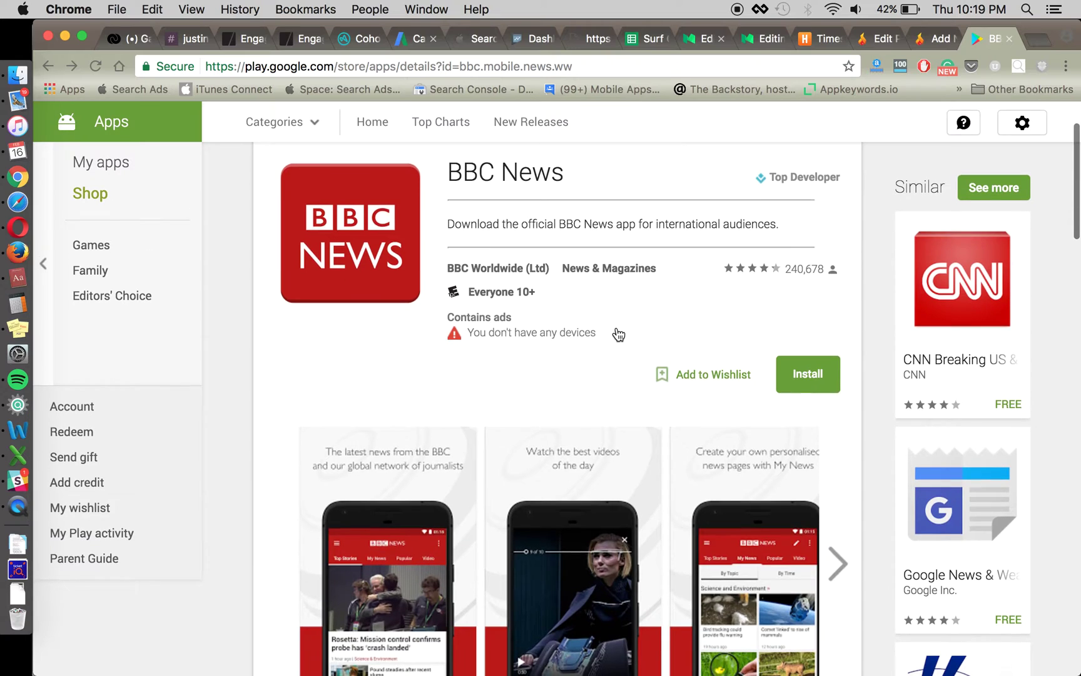
scroll(618, 334, "down", 5)
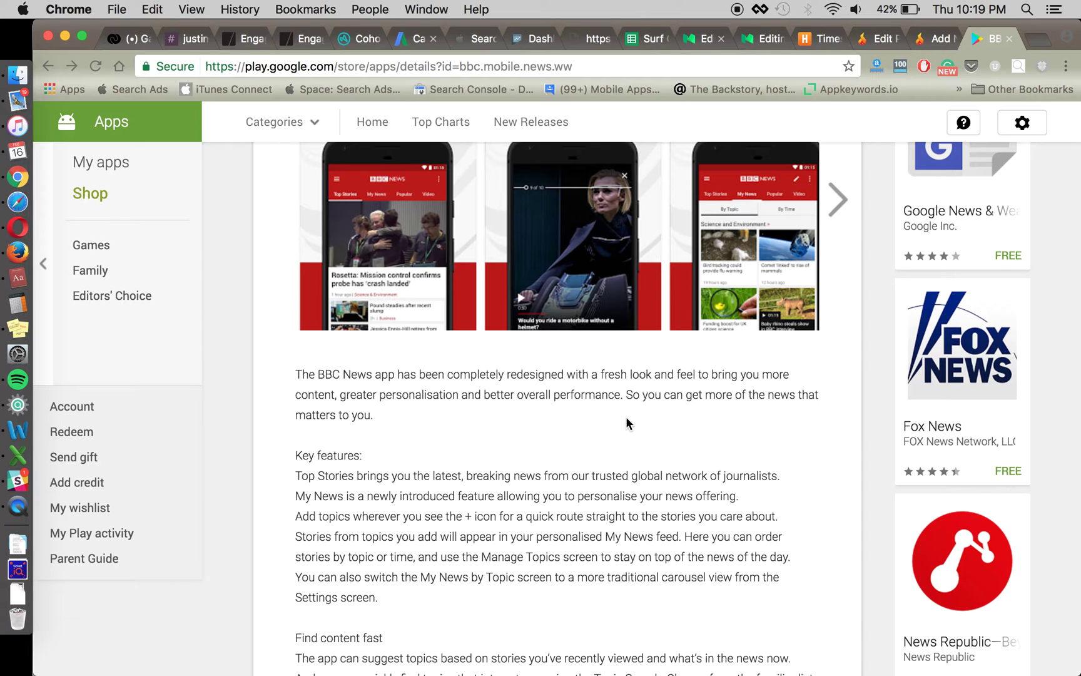
scroll(626, 416, "up", 9)
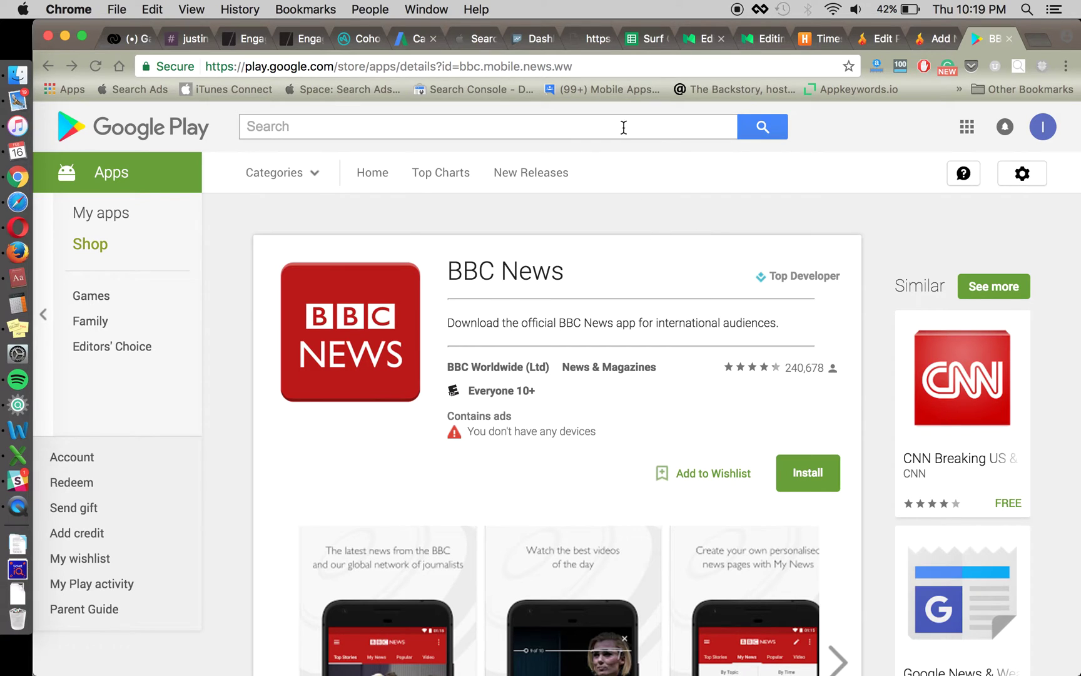
scroll(634, 285, "down", 6)
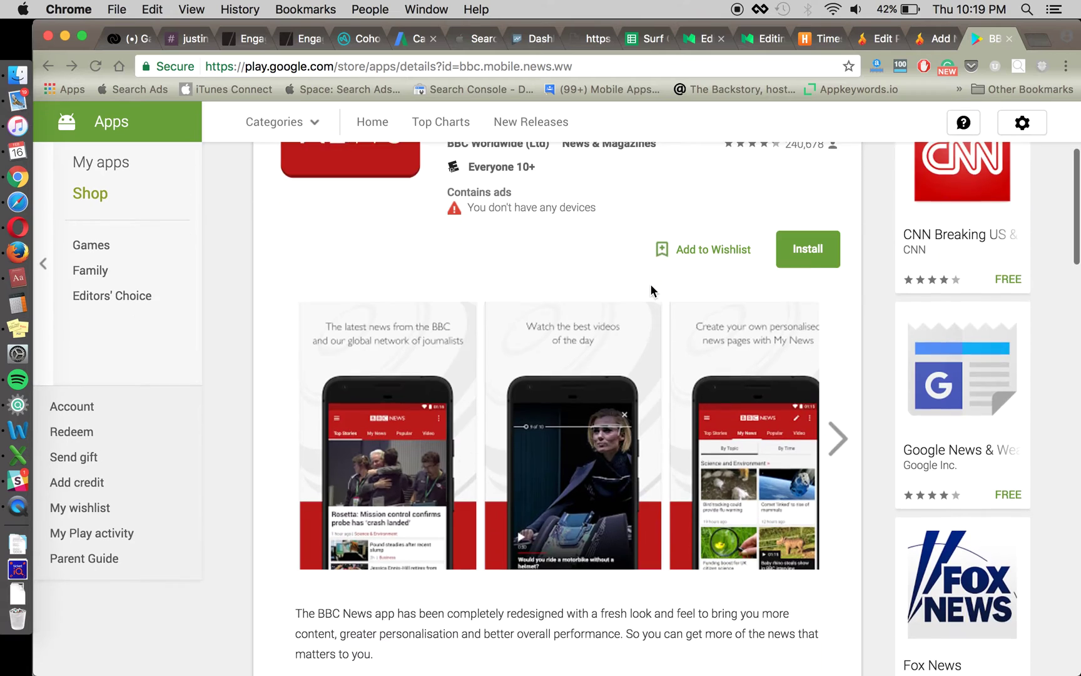
scroll(678, 420, "down", 3)
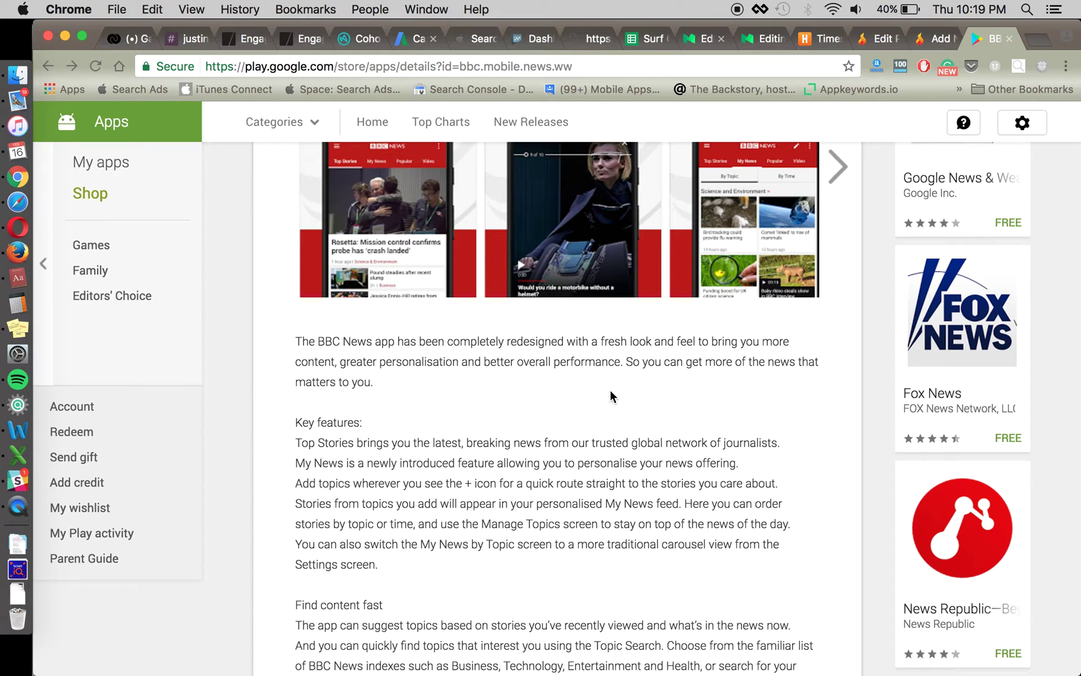
scroll(610, 396, "up", 10)
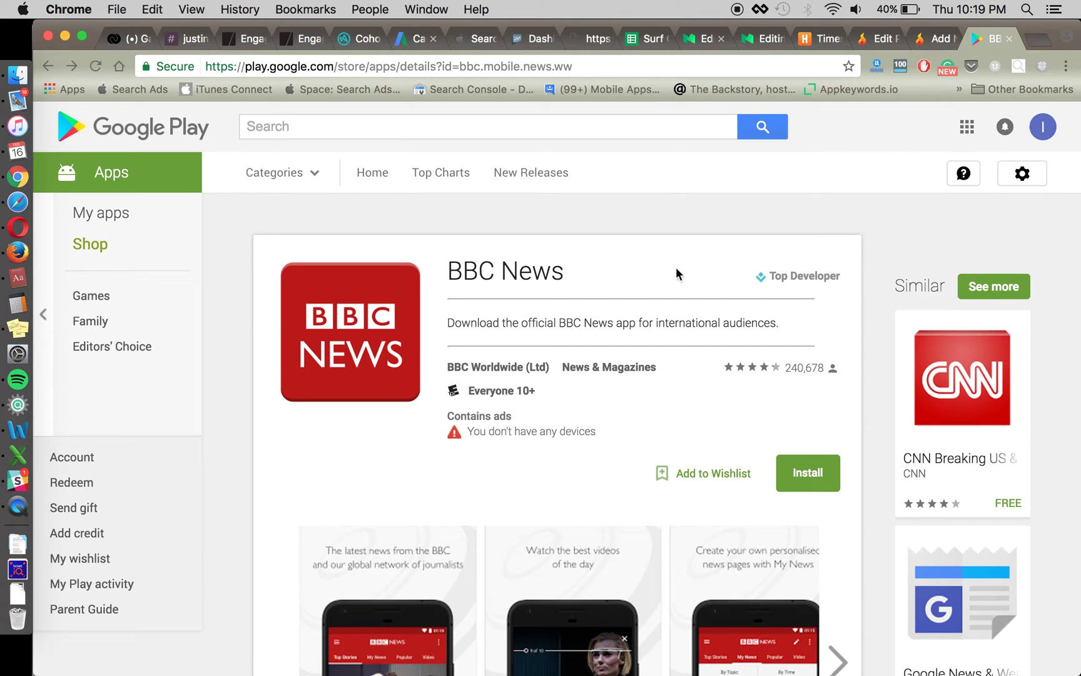
left_click(18, 430)
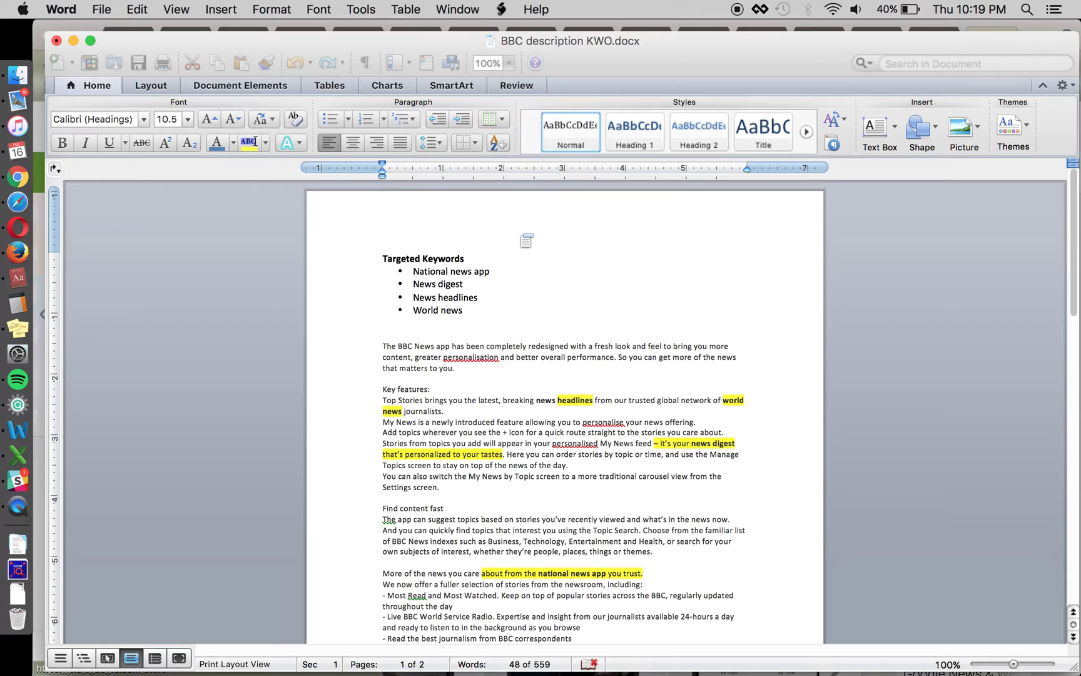
- Place the cursor after 'World news' in the keyword list, then switch back to Chrome
left_click(482, 315)
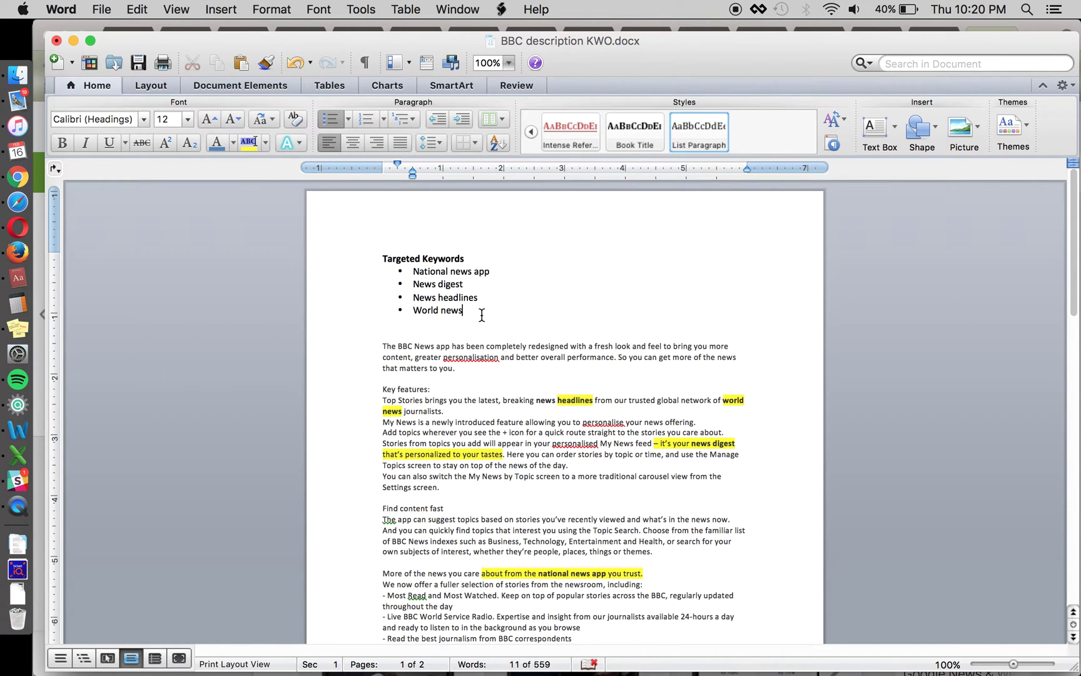
key("super+Tab")
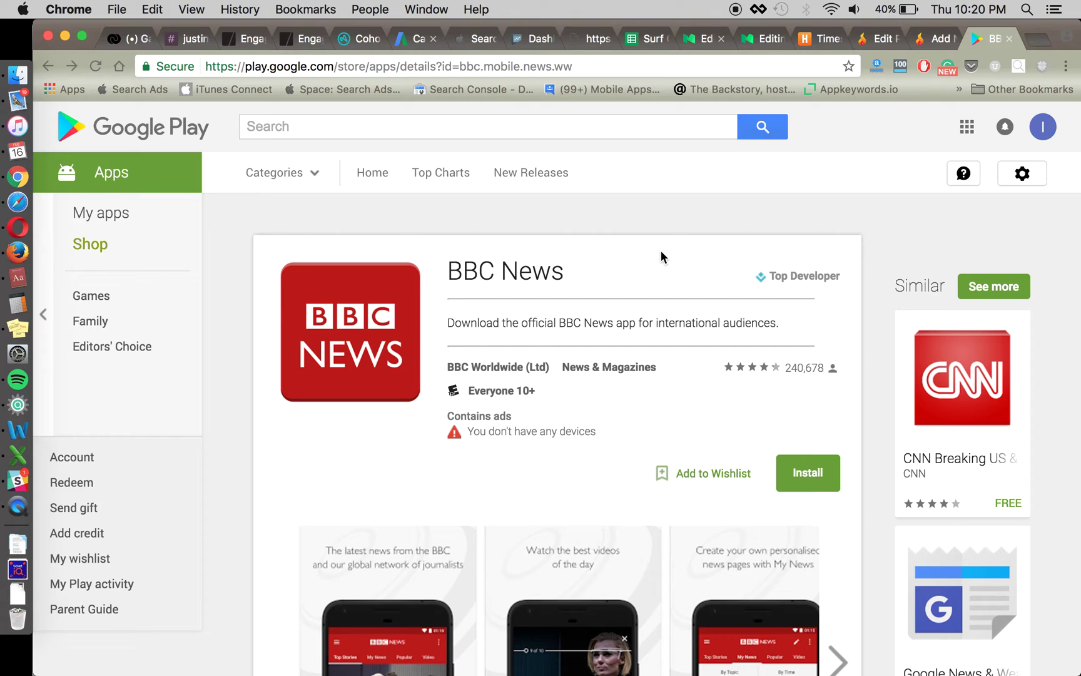
key("super+Tab")
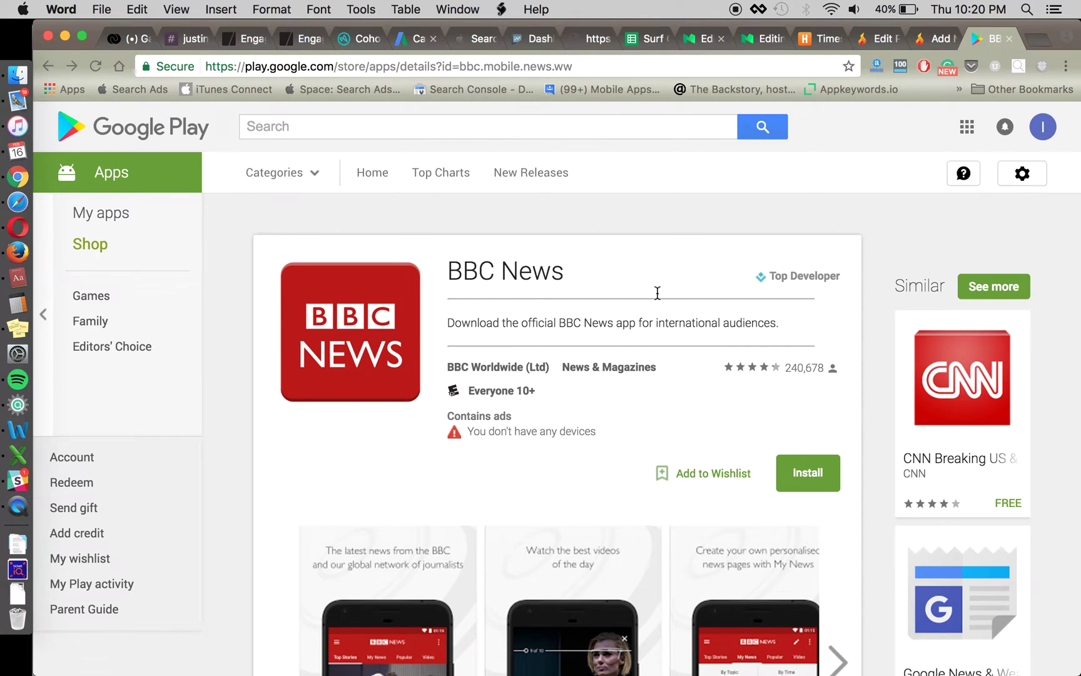
left_click(491, 310)
key("shift+Up")
key("shift+Up")
key("shift+Up")
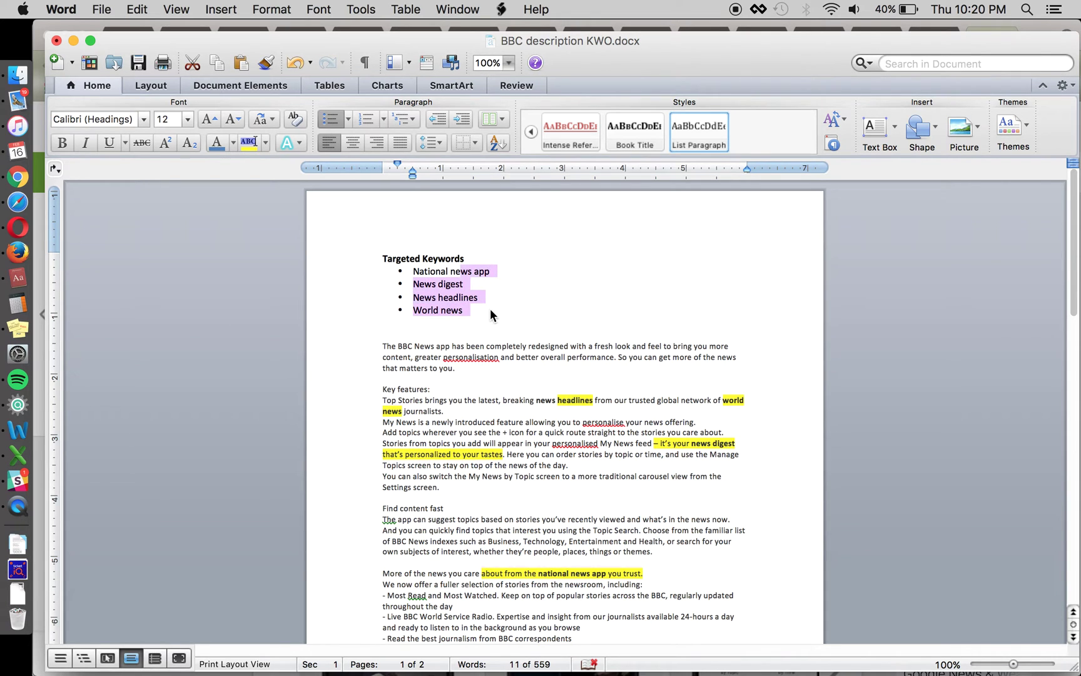
left_click(519, 273)
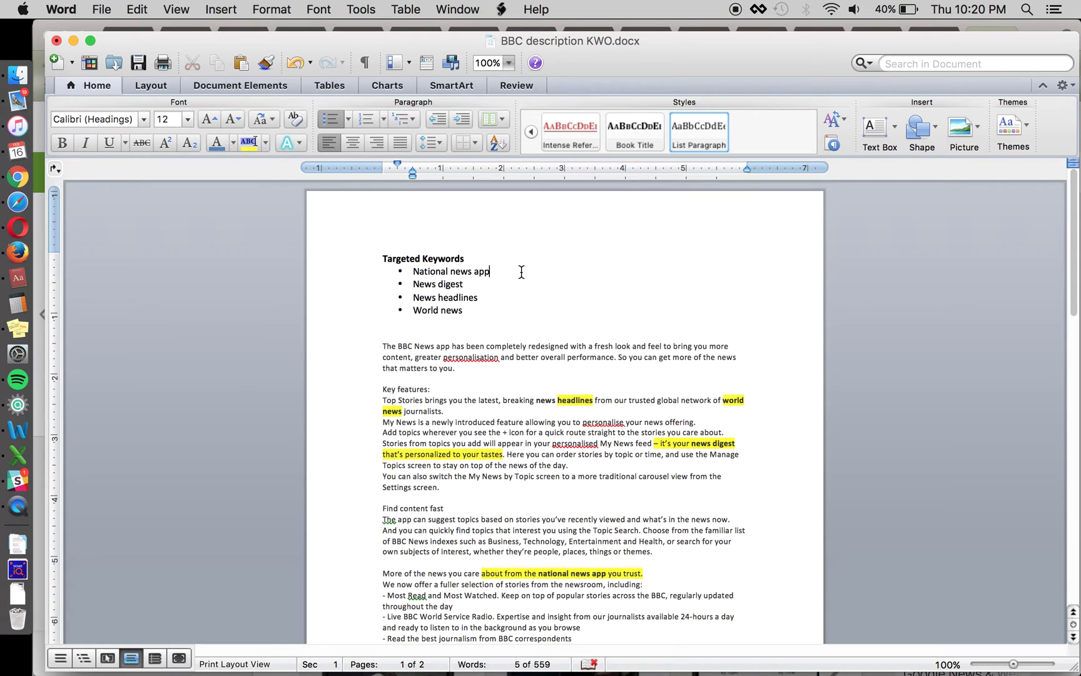
left_click(458, 297)
left_click(460, 271)
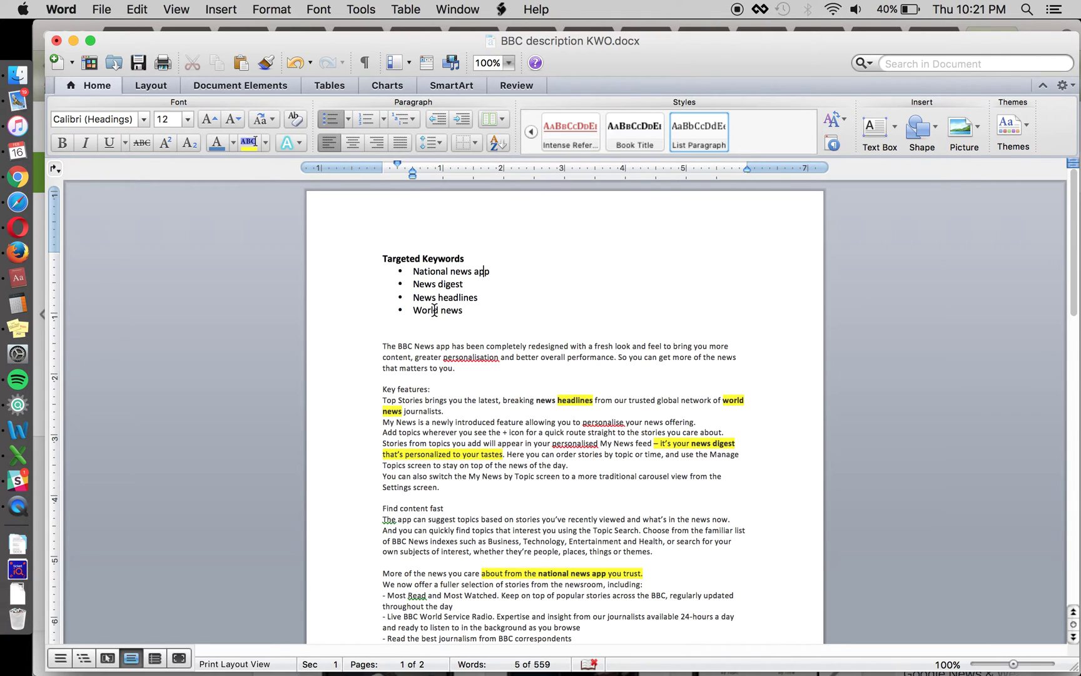
left_click(443, 311)
type("app")
key("BackSpace")
key("BackSpace")
key("BackSpace")
type("android")
key("super+z")
key("super+z")
key("super+y")
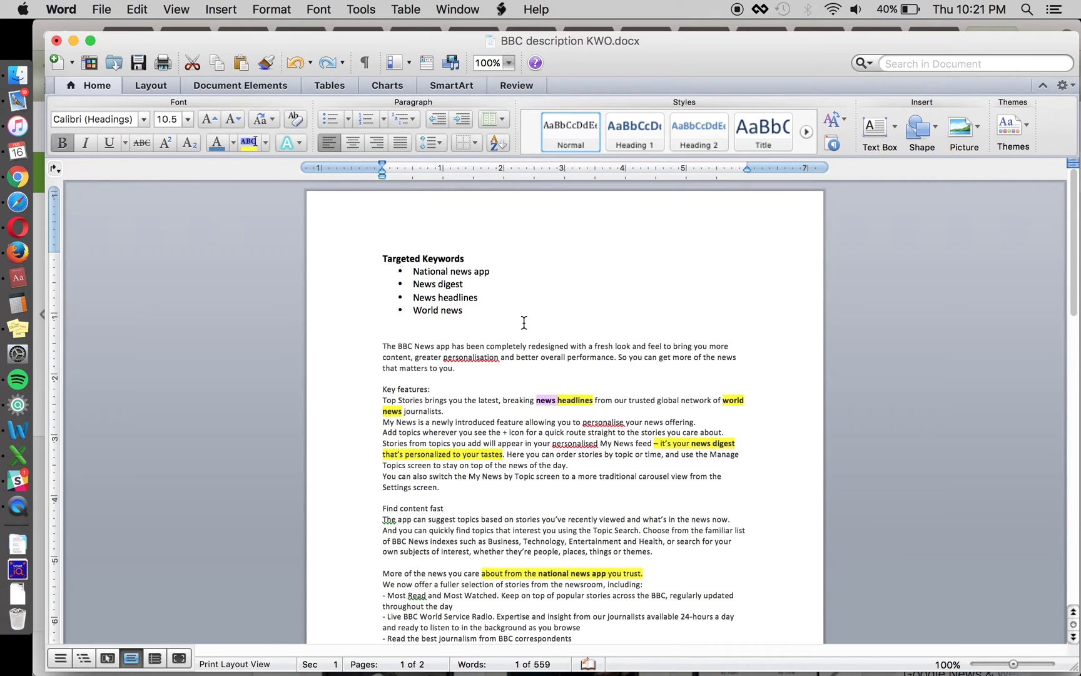
left_click(506, 314)
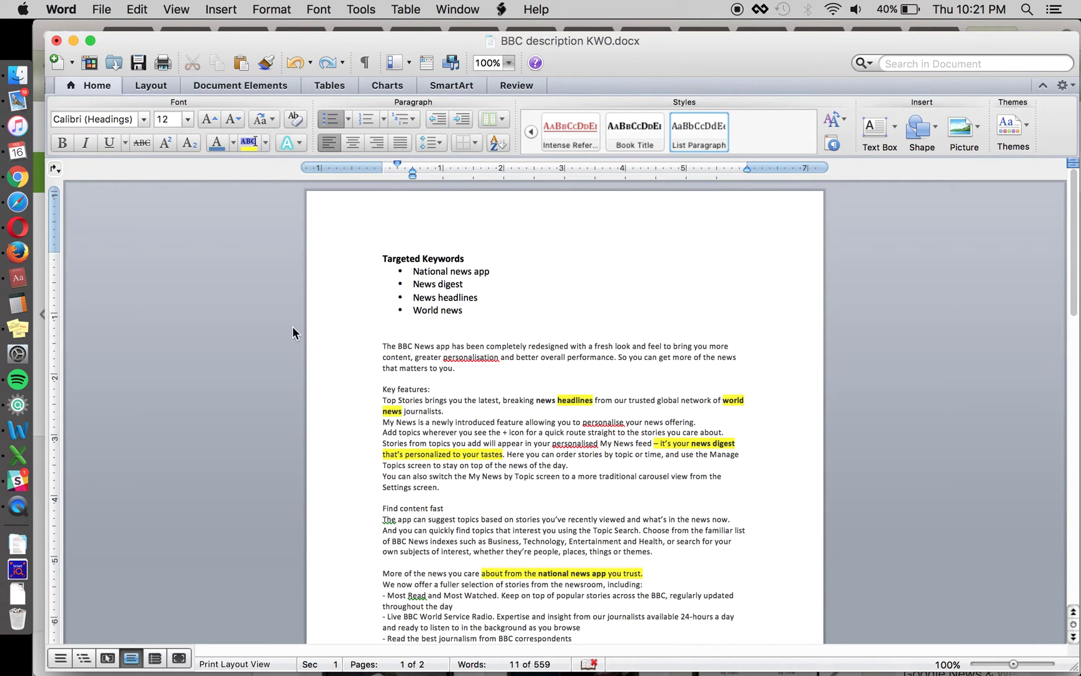
key("super+Tab")
left_click(613, 262)
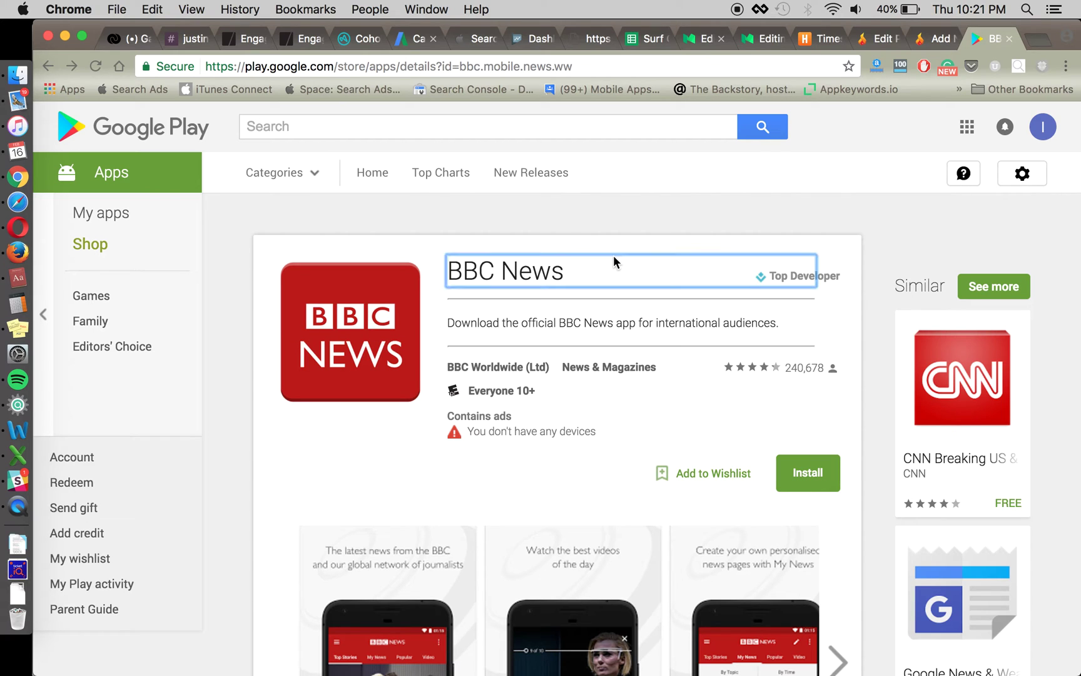
- Search Google Play apps for 'world news', then select the query to replace it
left_click(645, 227)
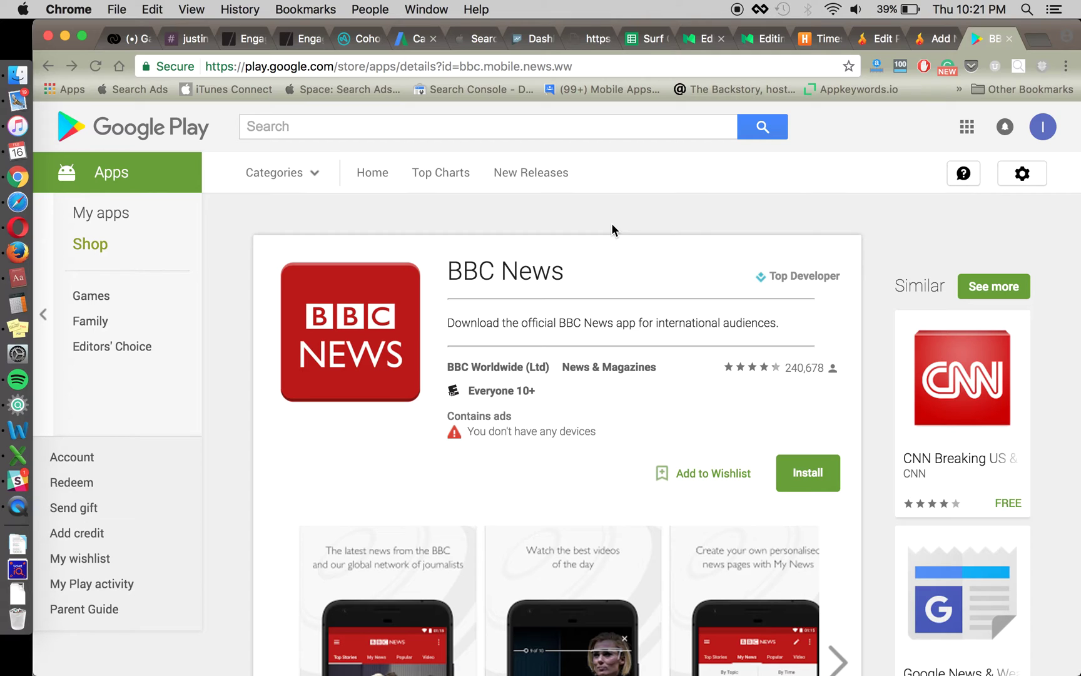
left_click(428, 127)
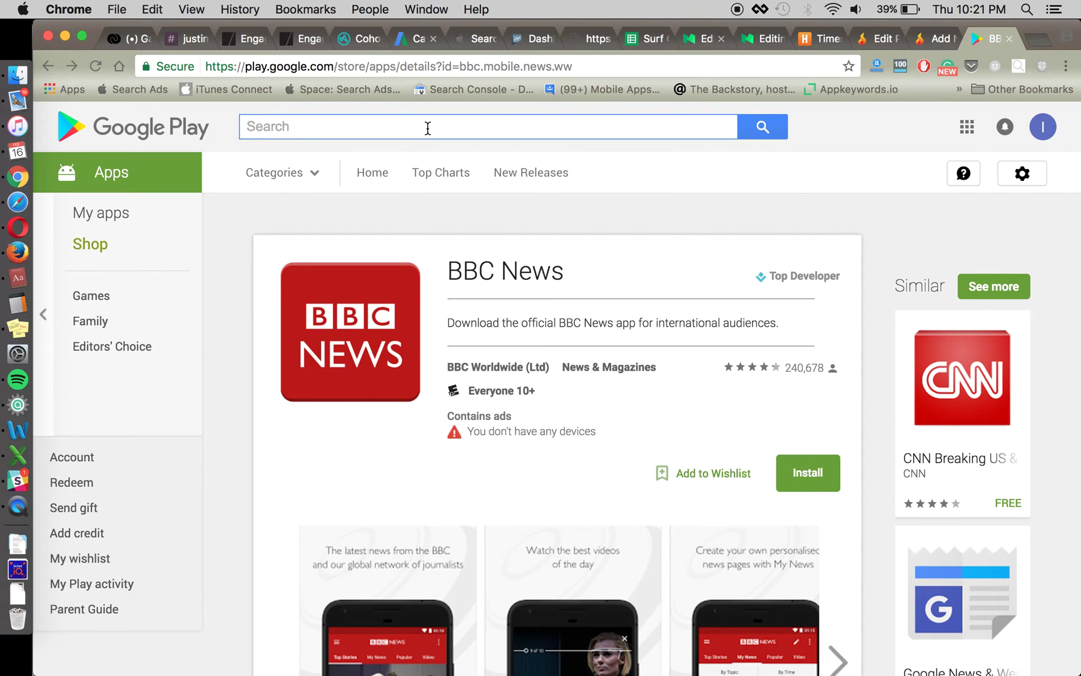
key("super+Tab")
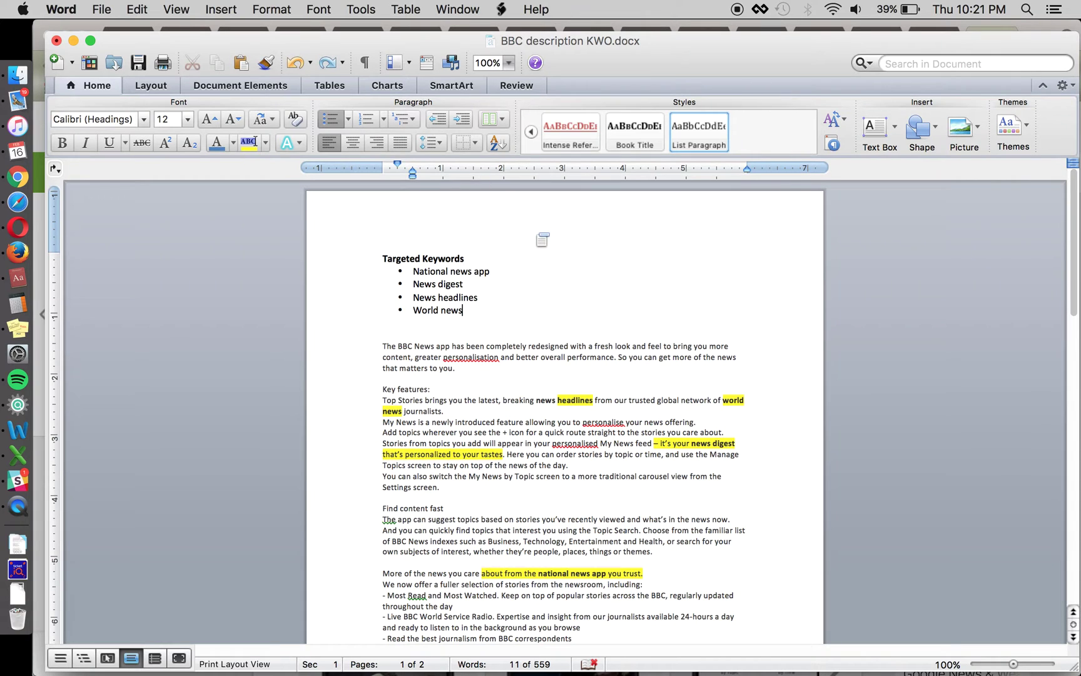
key("super+Tab")
type("world news")
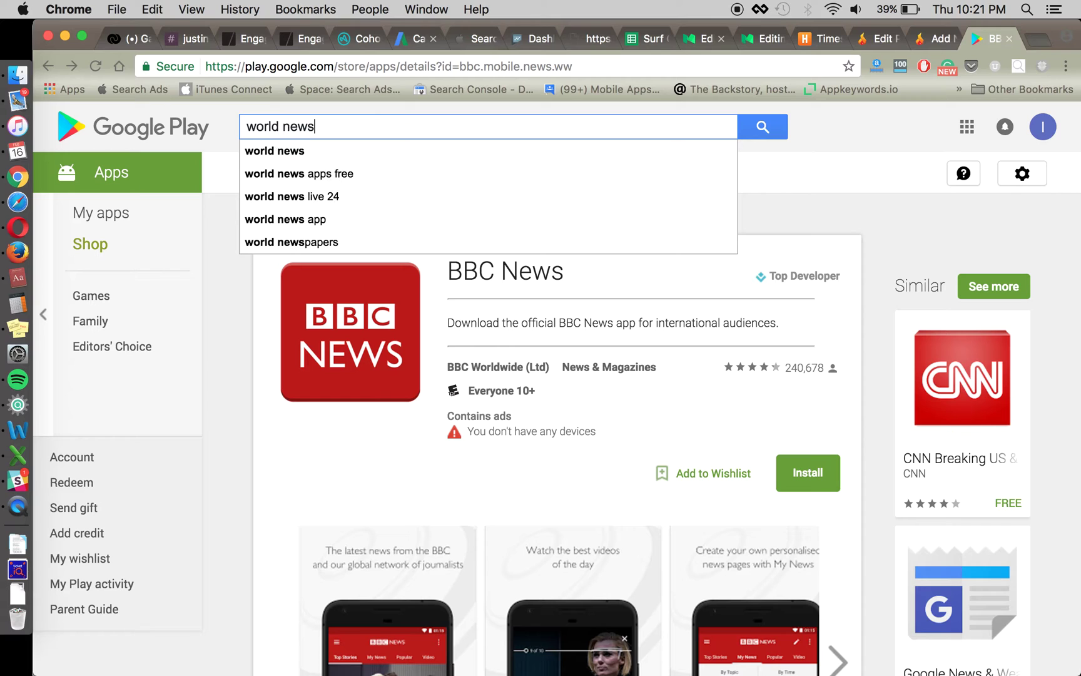
key("Return")
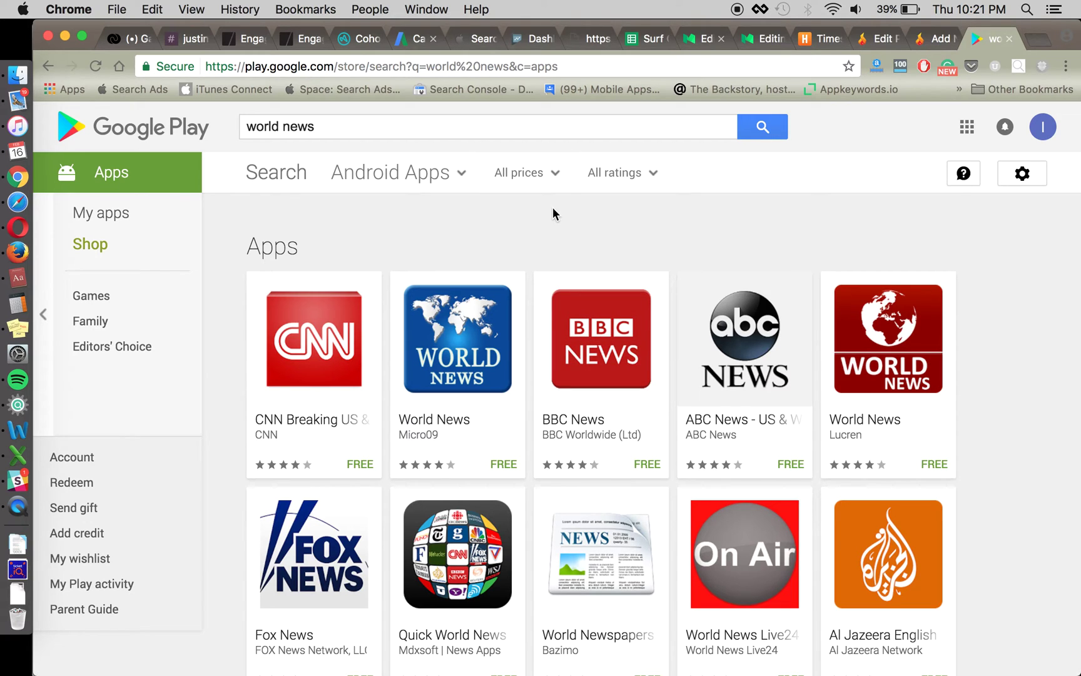
left_click(383, 122)
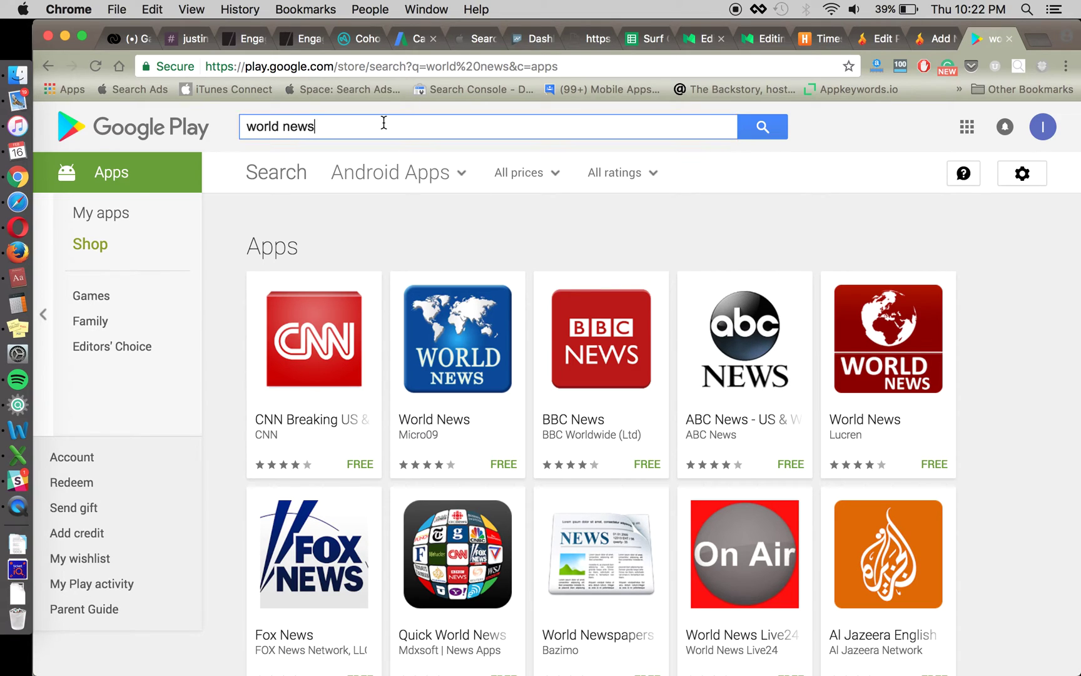
key("super+a")
- Search for 'news digest', browse results led by Yahoo News Digest, and reselect the query
type("news digest")
key("Return")
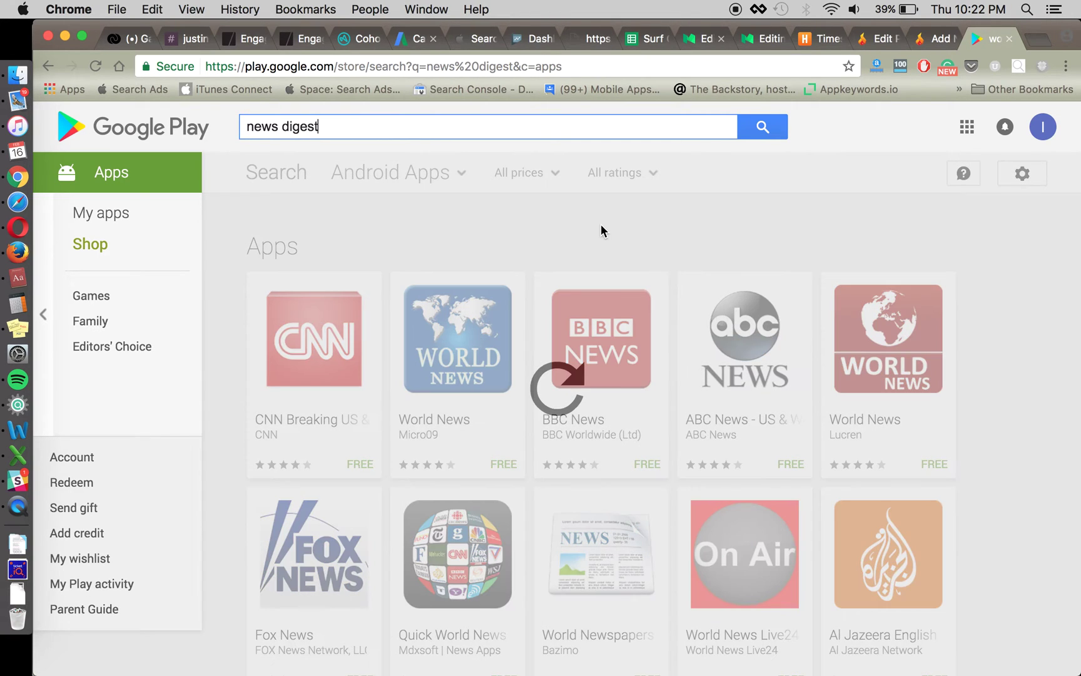
scroll(974, 372, "down", 4)
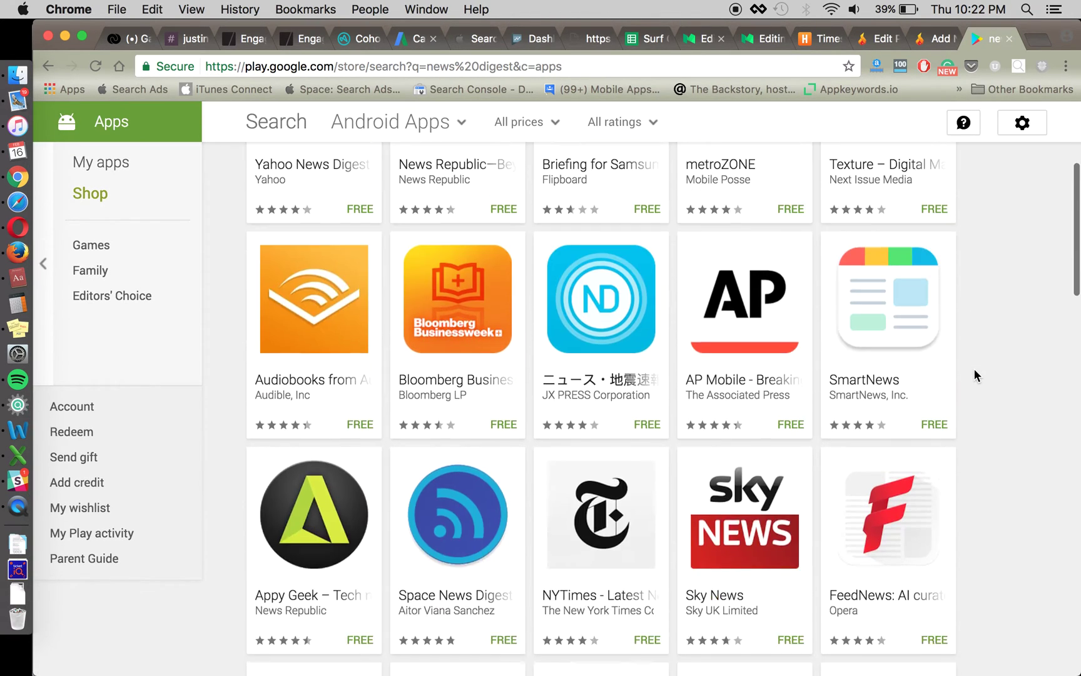
scroll(974, 370, "down", 10)
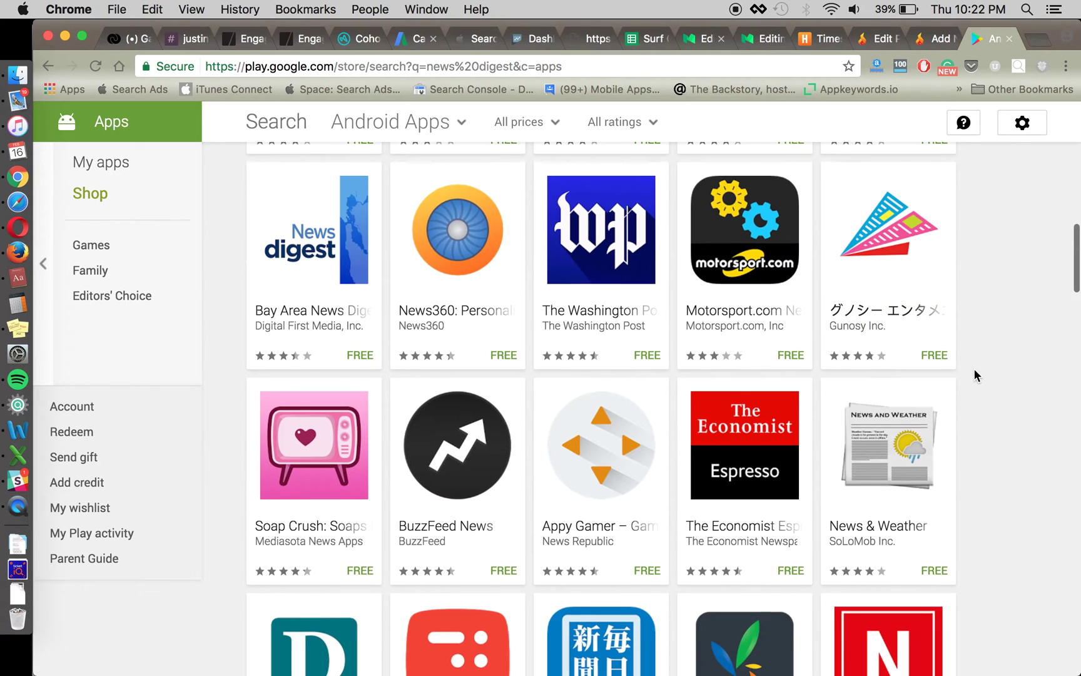
scroll(974, 370, "down", 8)
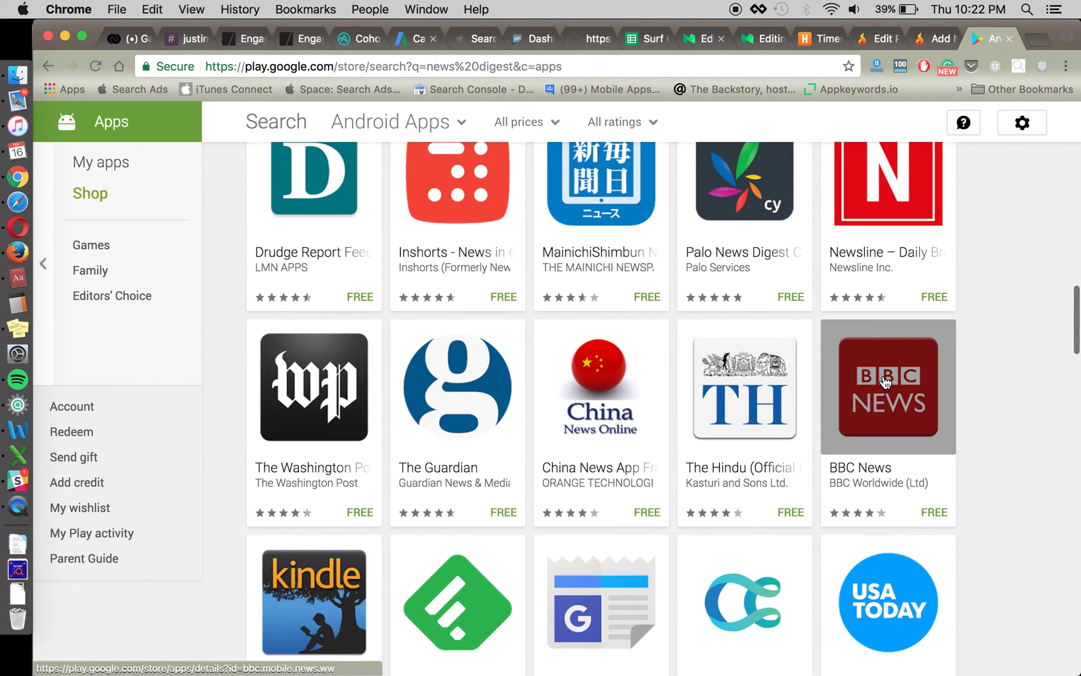
scroll(885, 381, "up", 3)
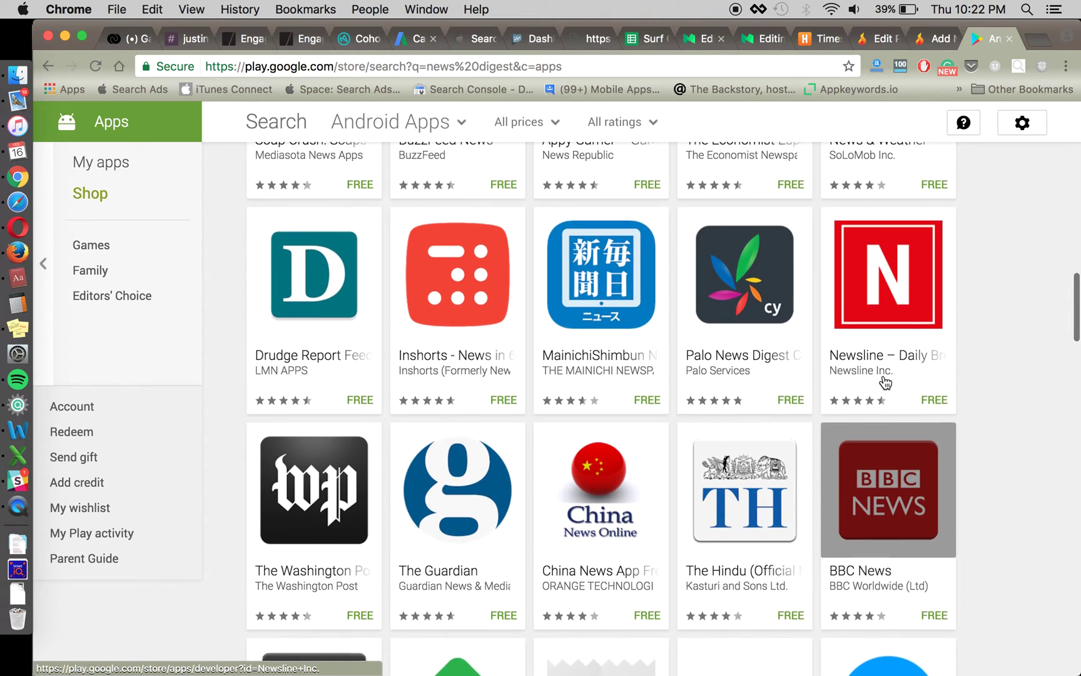
scroll(885, 380, "up", 15)
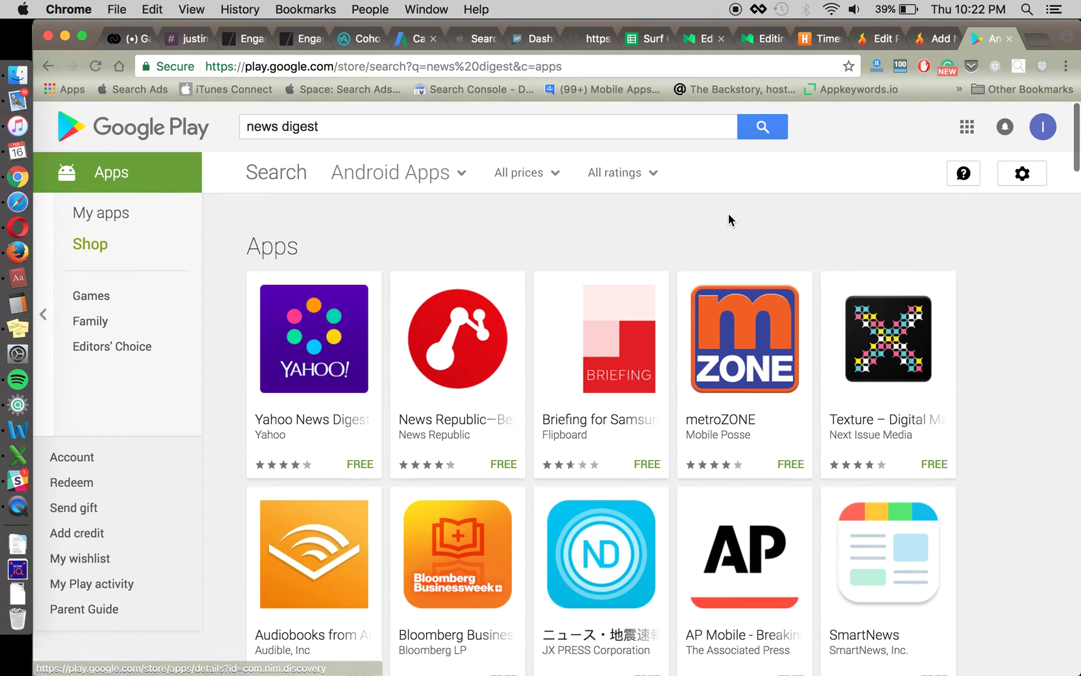
scroll(458, 351, "down", 2)
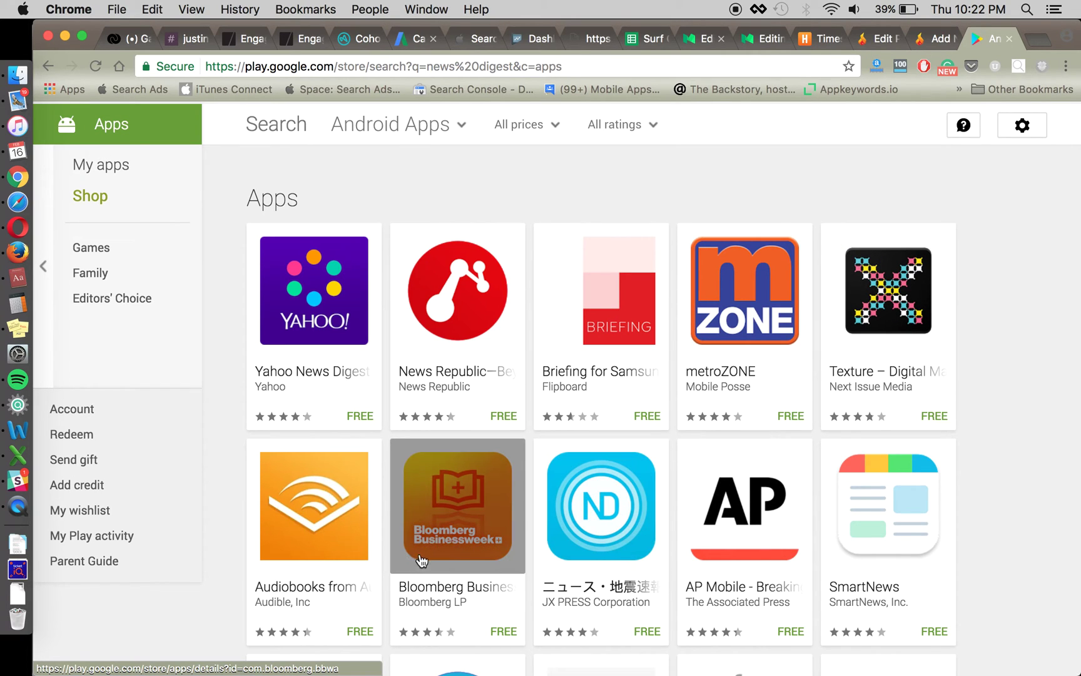
scroll(457, 557, "down", 6)
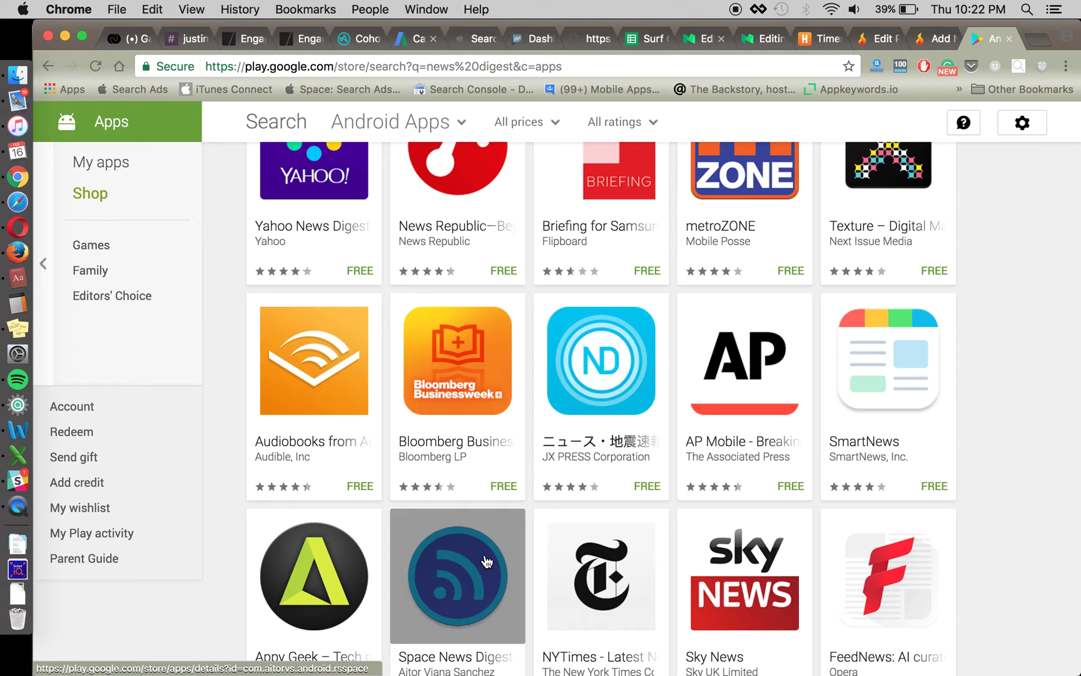
scroll(487, 561, "up", 7)
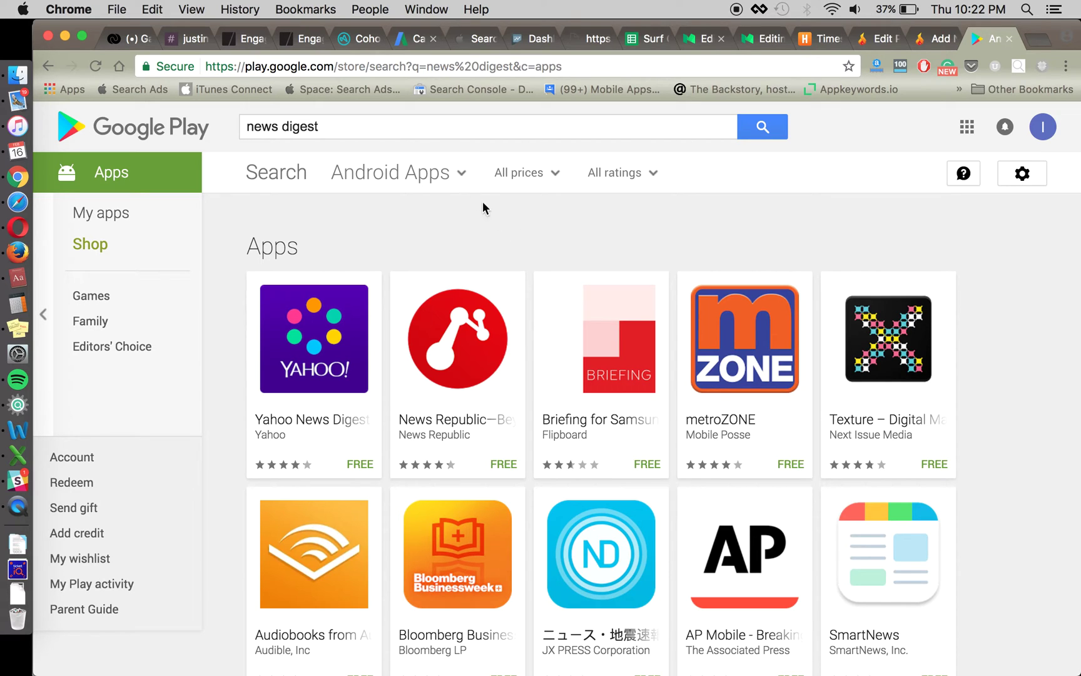
triple_click(377, 127)
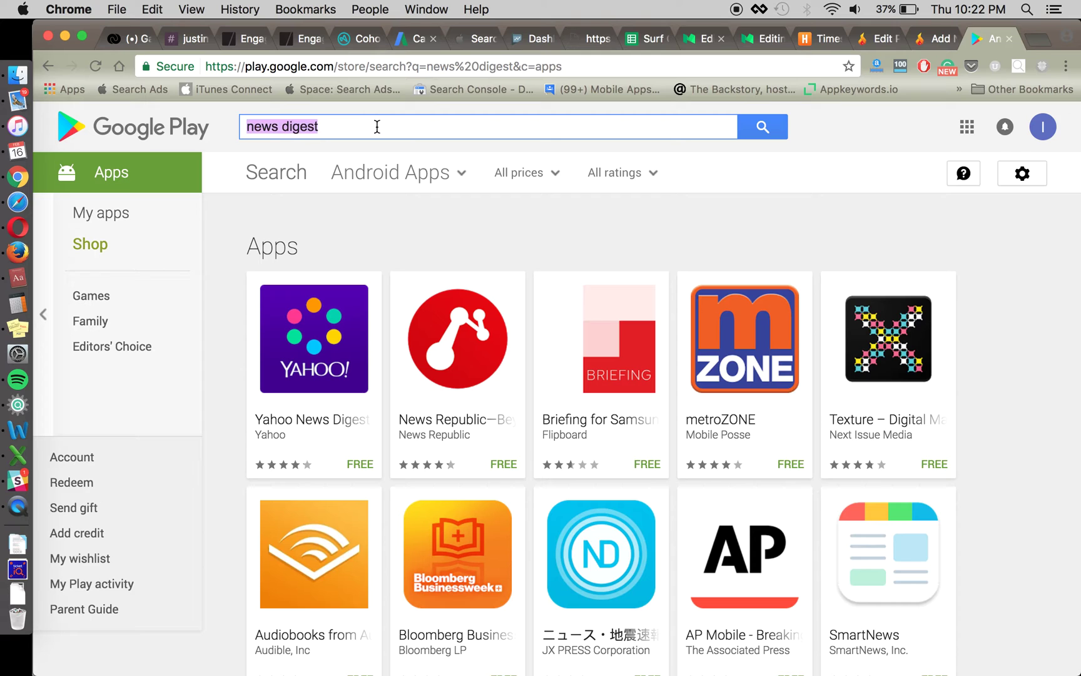
- Search the Play Store for 'world news' and check it against the Word keyword list
type("world news")
key("Return")
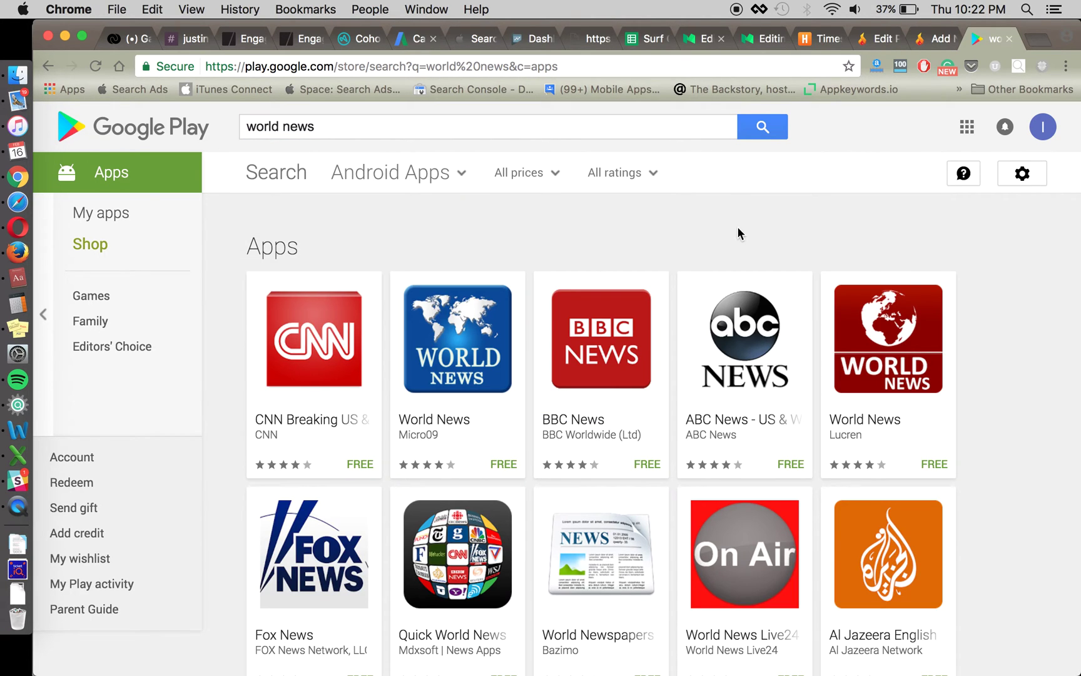
key("super+Tab")
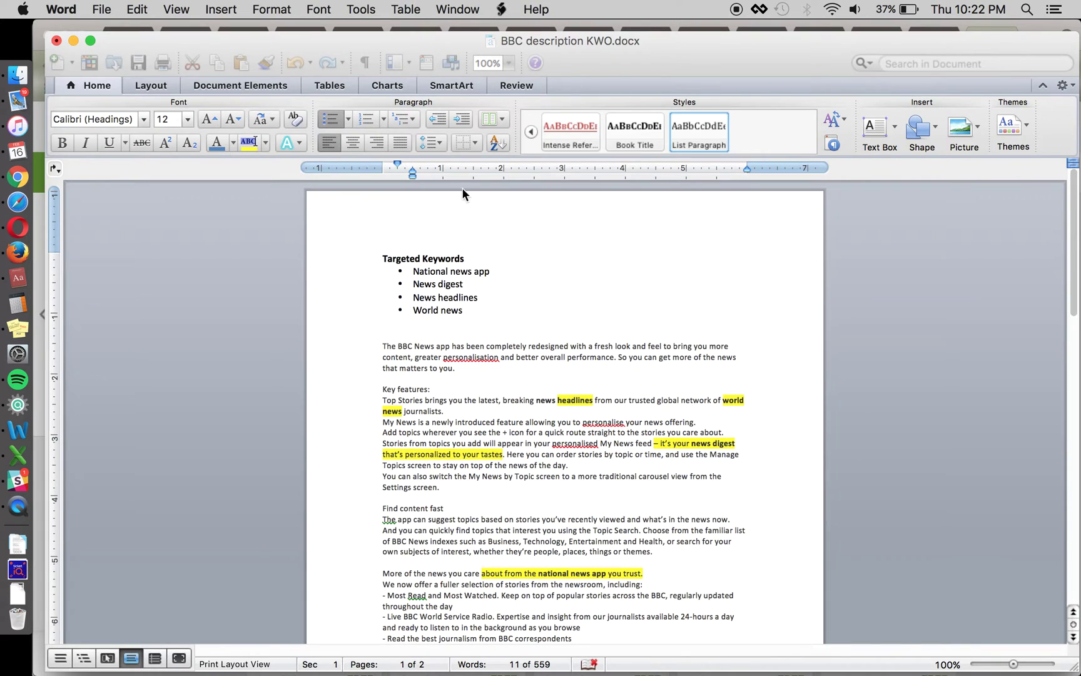
key("super+Tab")
- Replace the Play Store query with 'news headlines' and run the search
triple_click(310, 132)
type("news l")
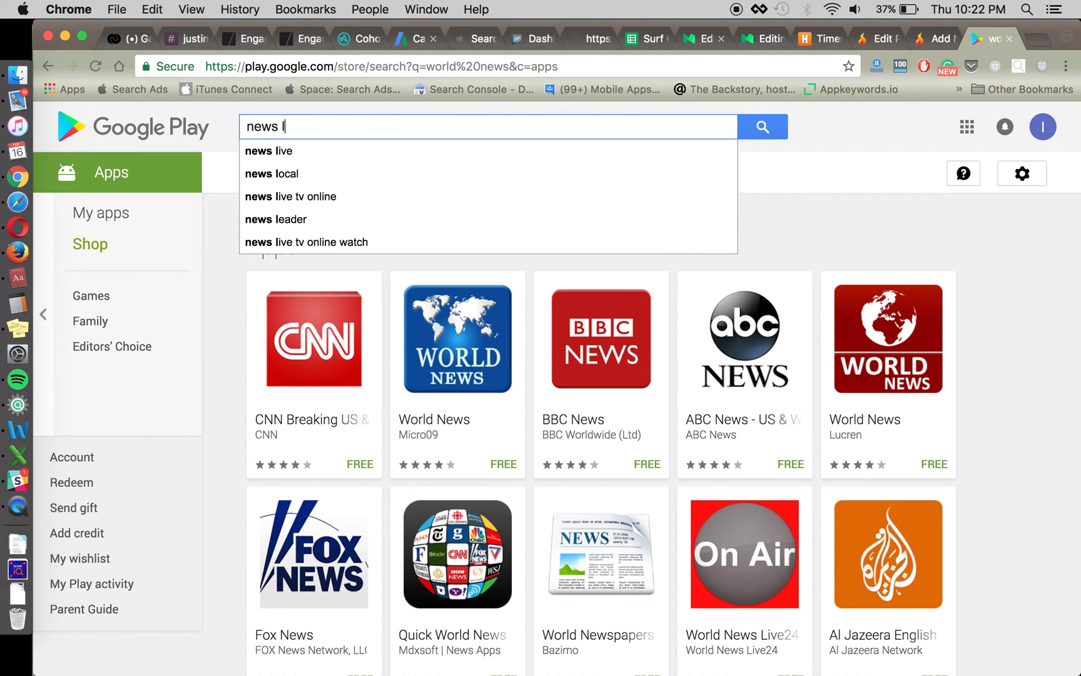
key("BackSpace")
type("headlines")
key("Return")
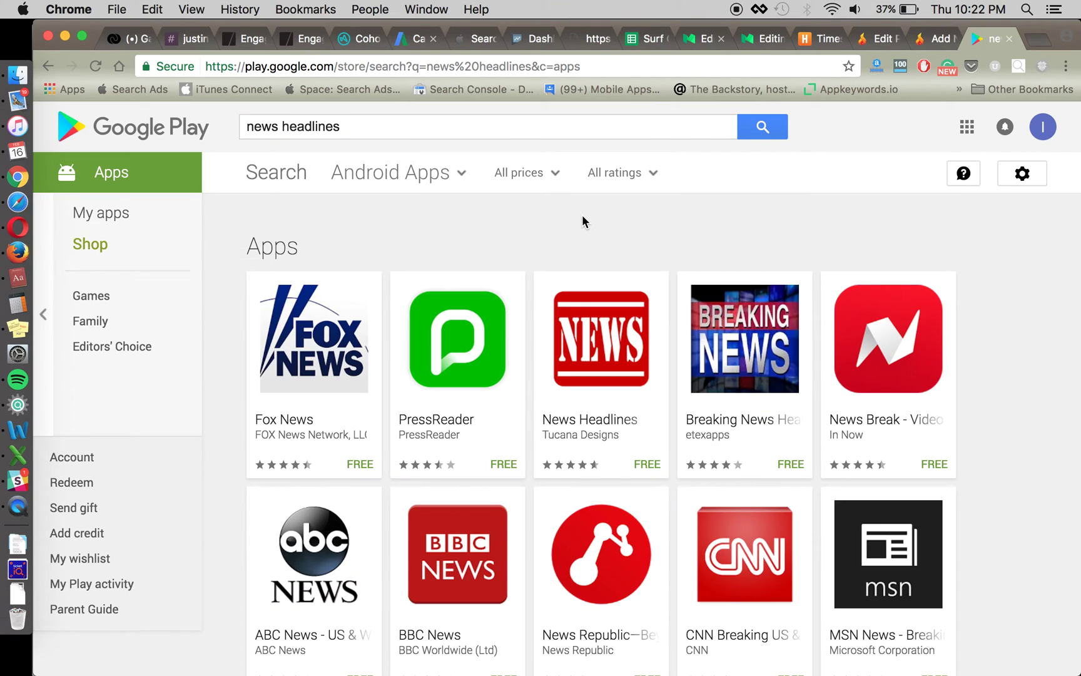
- Remove the extra space from the query, dismiss the suggestions and browse the news headlines app results
left_click(471, 128)
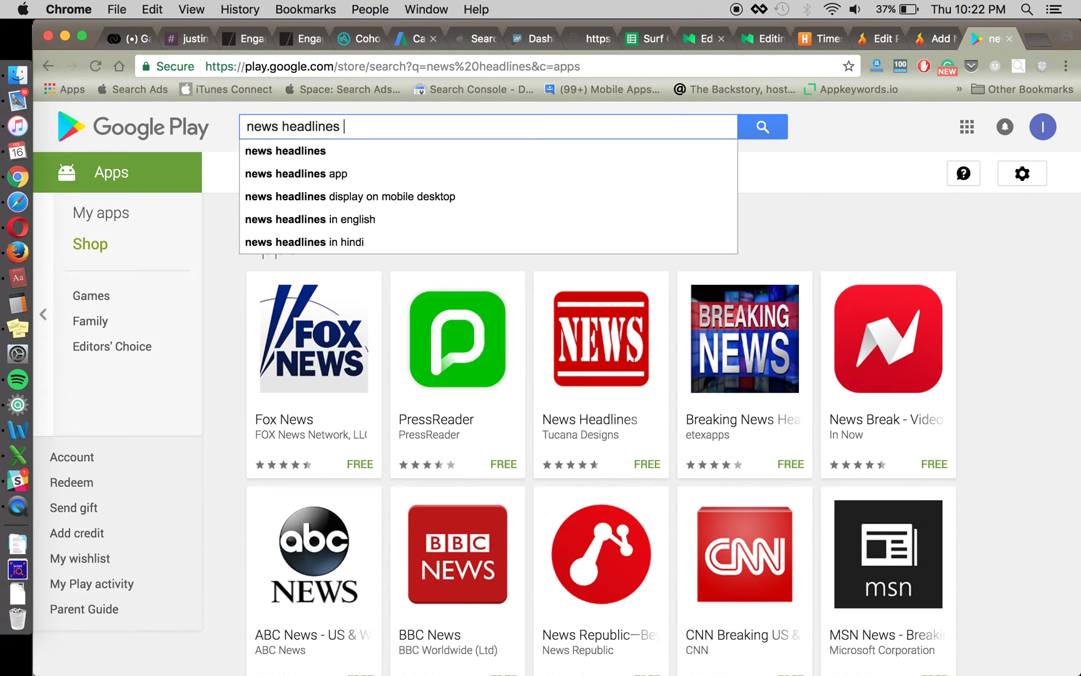
key("BackSpace")
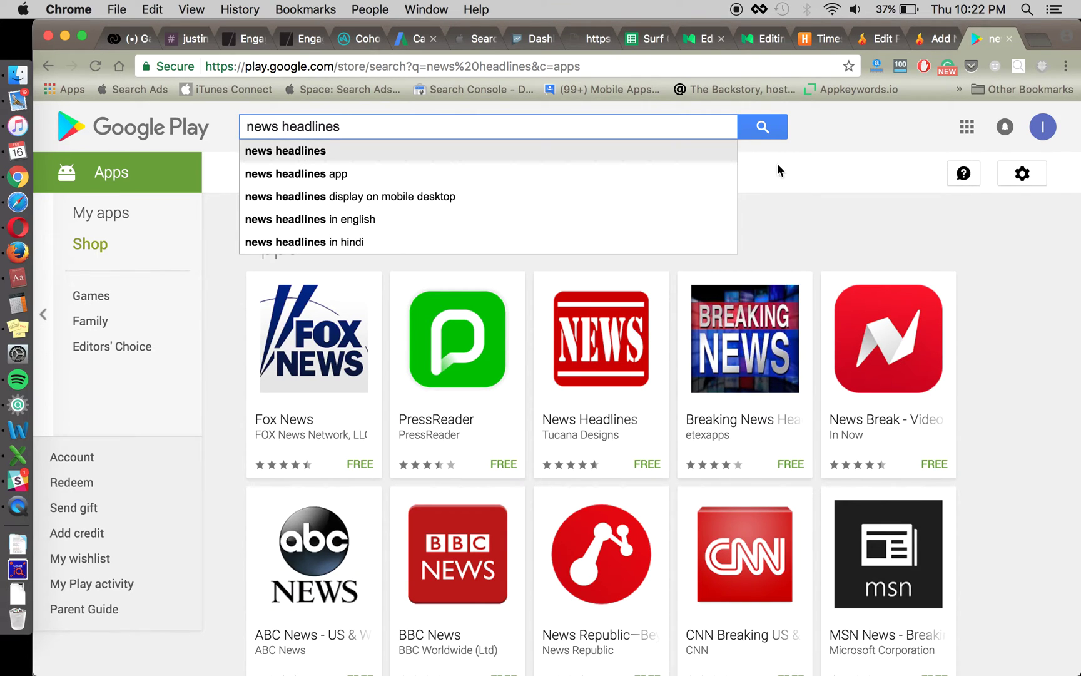
left_click(818, 194)
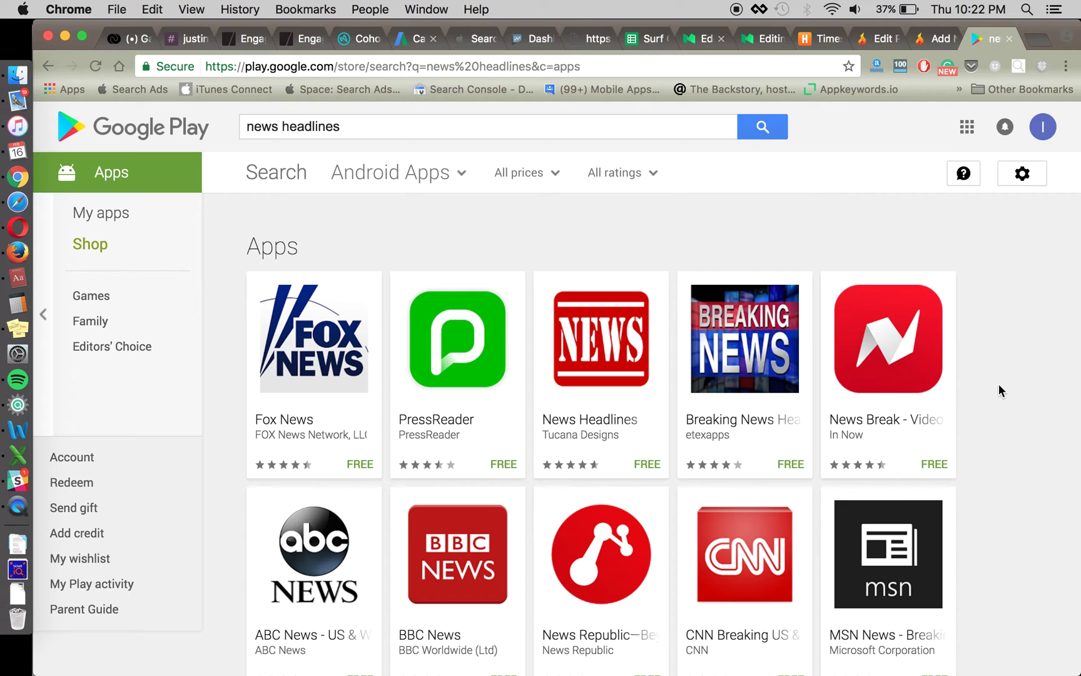
scroll(999, 390, "down", 3)
scroll(994, 351, "up", 3)
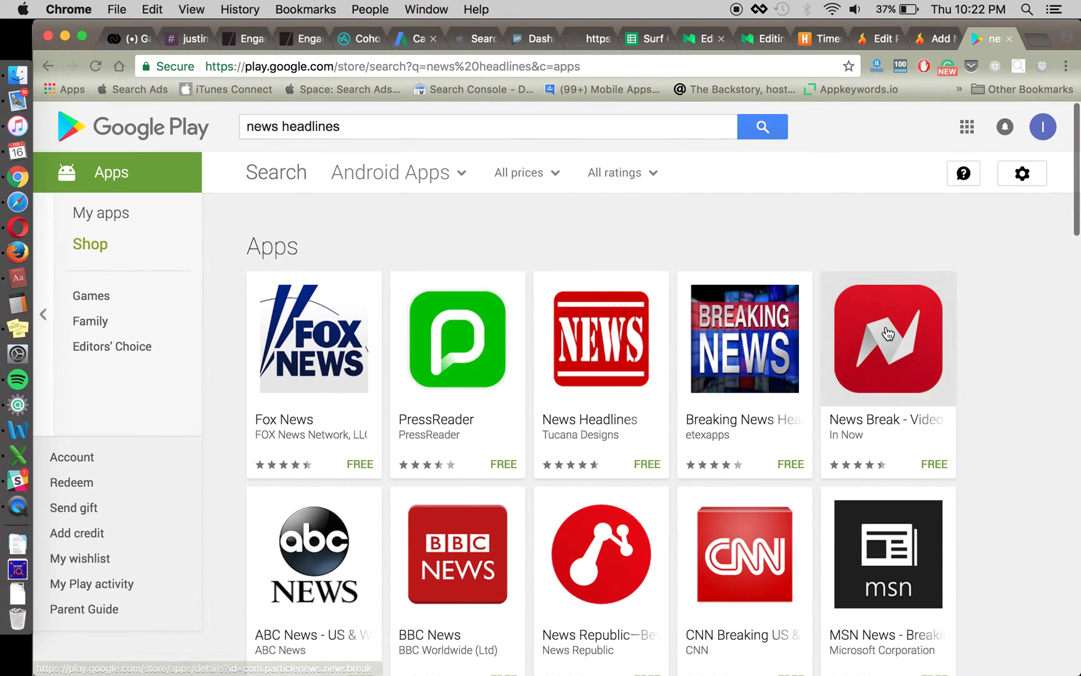
scroll(887, 332, "down", 2)
scroll(989, 395, "down", 3)
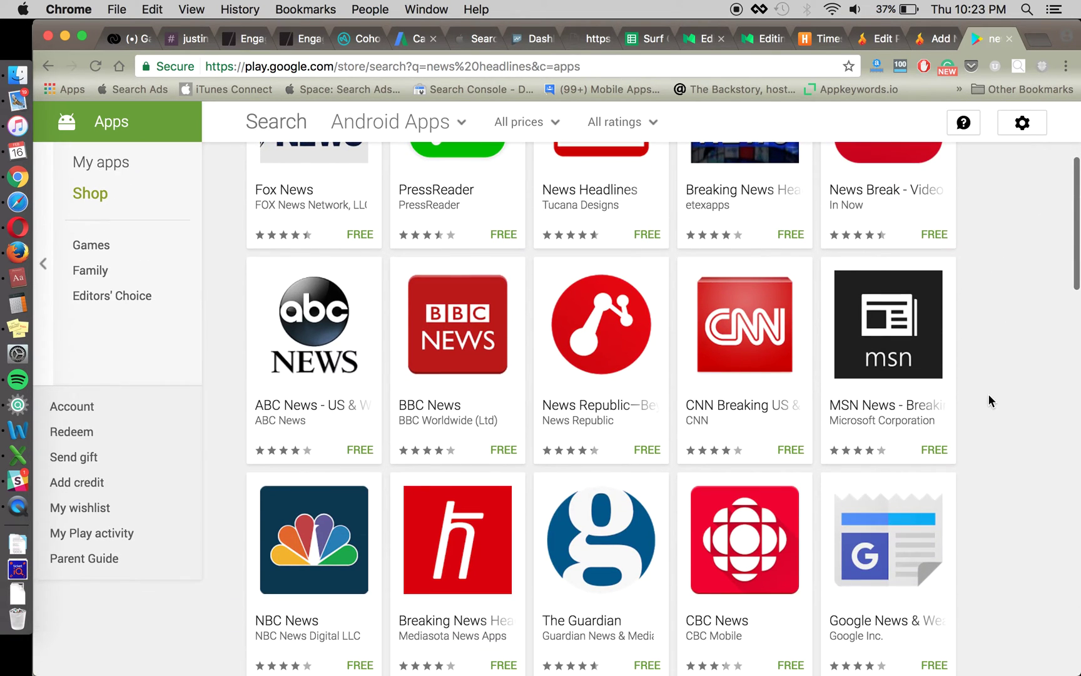
scroll(989, 400, "up", 3)
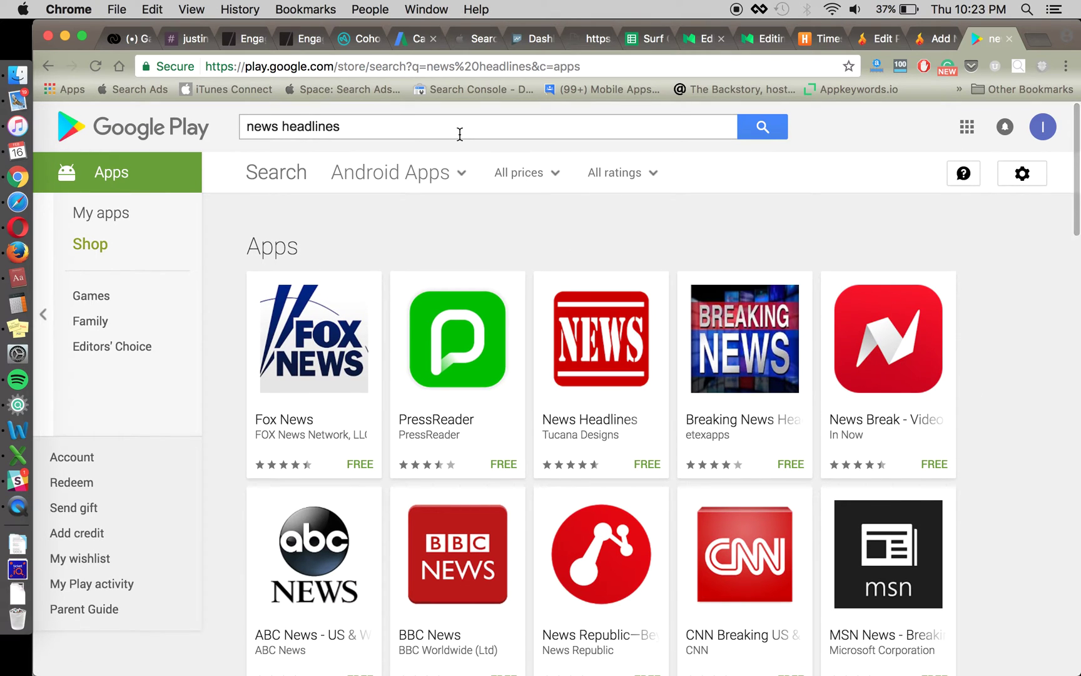
- Search the Play Store for 'bike apps' and browse results like Map My Ride GPS and Strava
triple_click(460, 134)
type("bike apps")
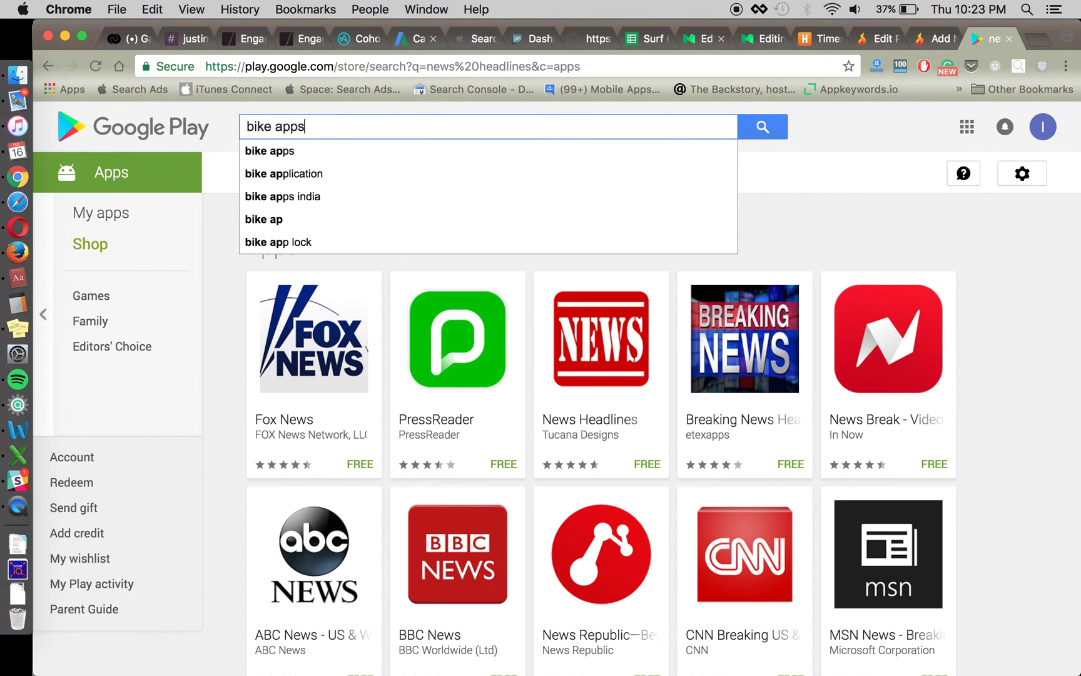
key("Return")
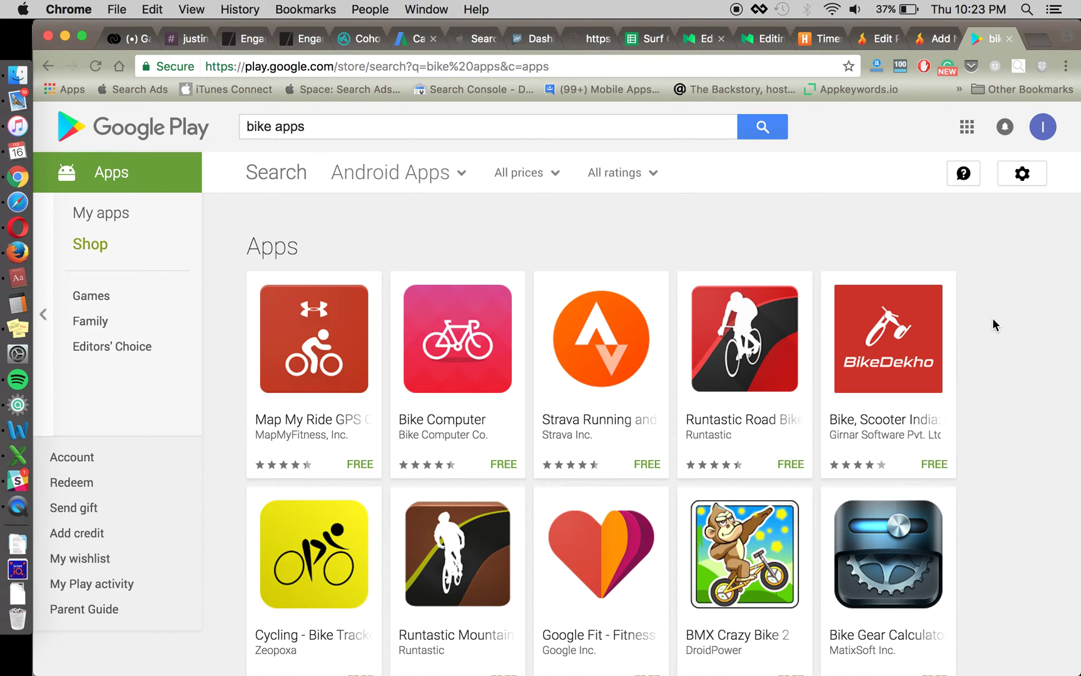
scroll(993, 319, "down", 3)
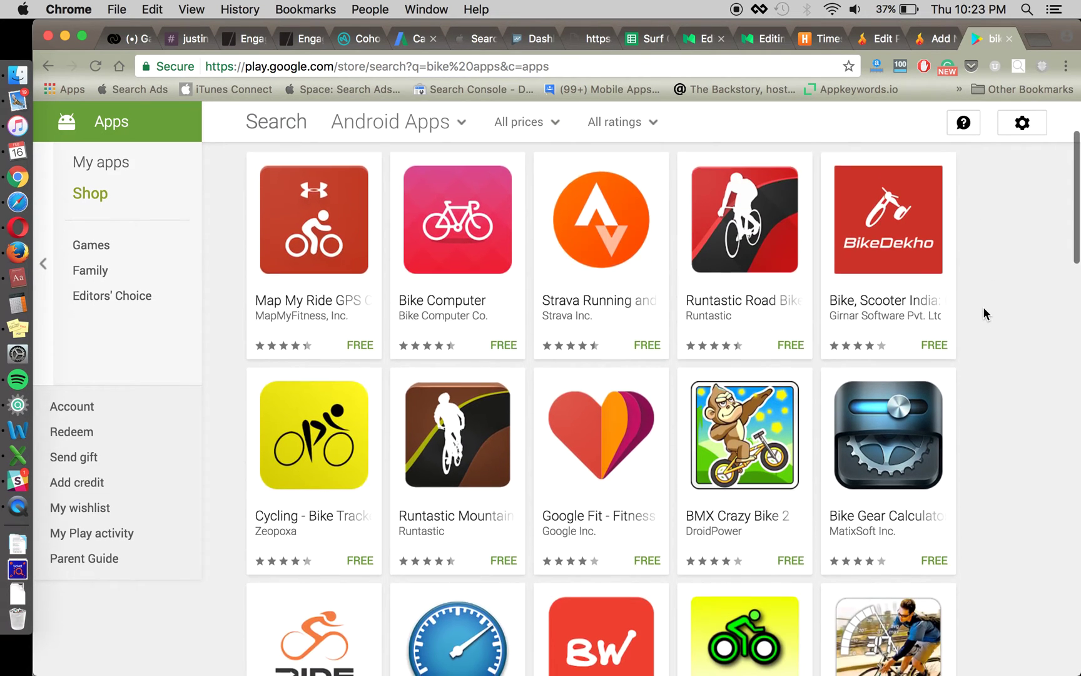
scroll(984, 313, "down", 5)
scroll(984, 312, "up", 8)
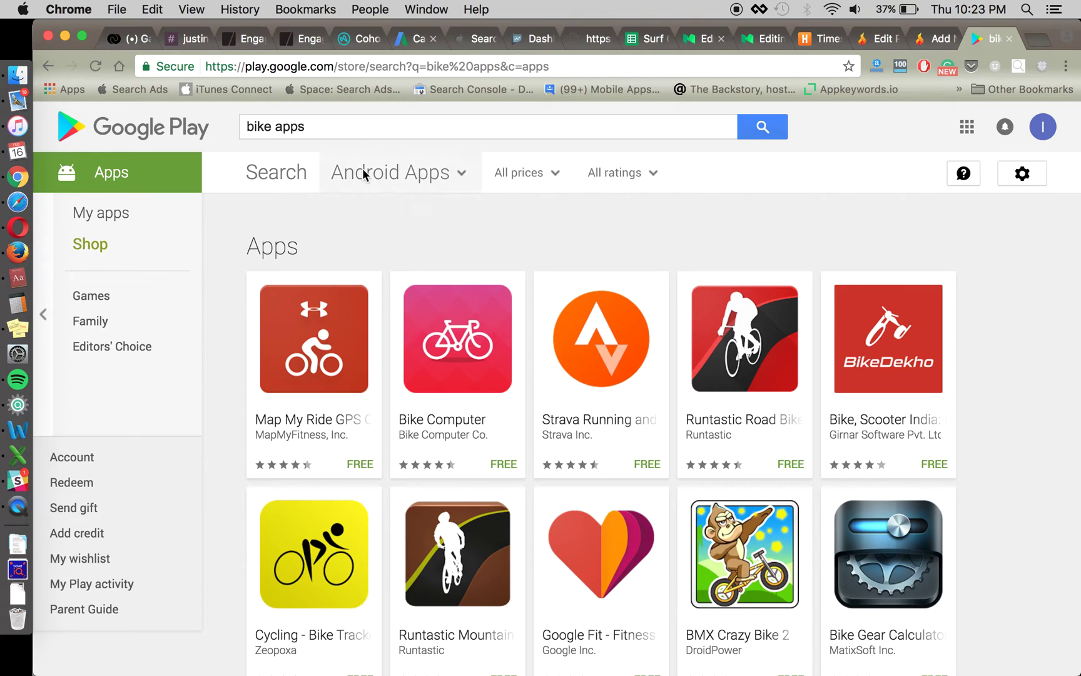
scroll(963, 399, "down", 5)
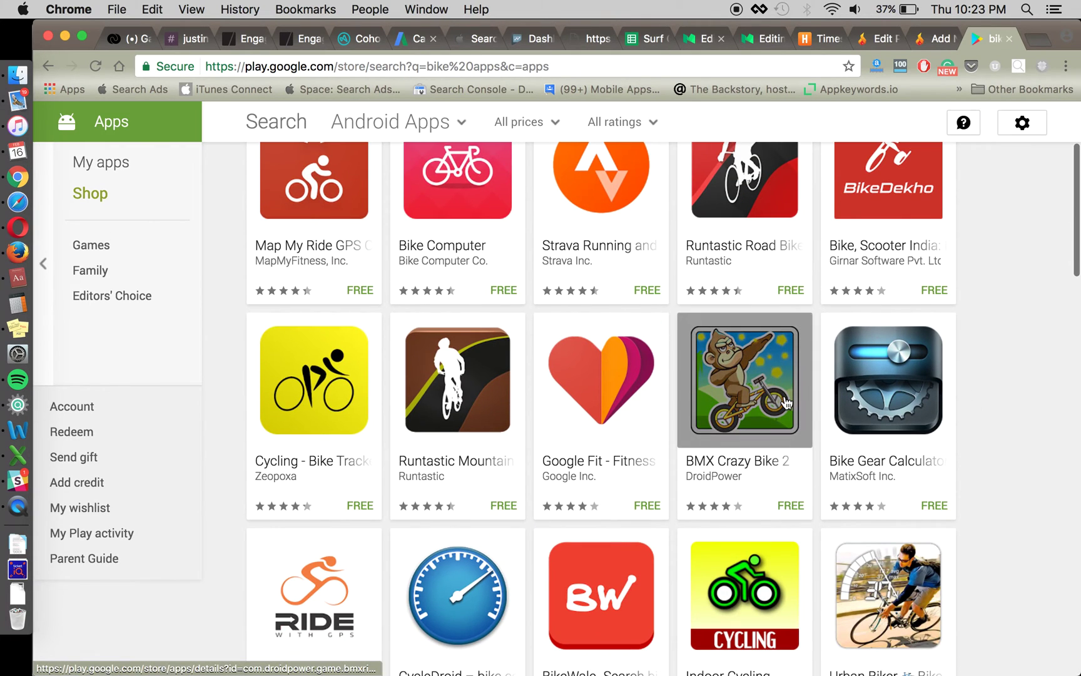
scroll(831, 425, "down", 8)
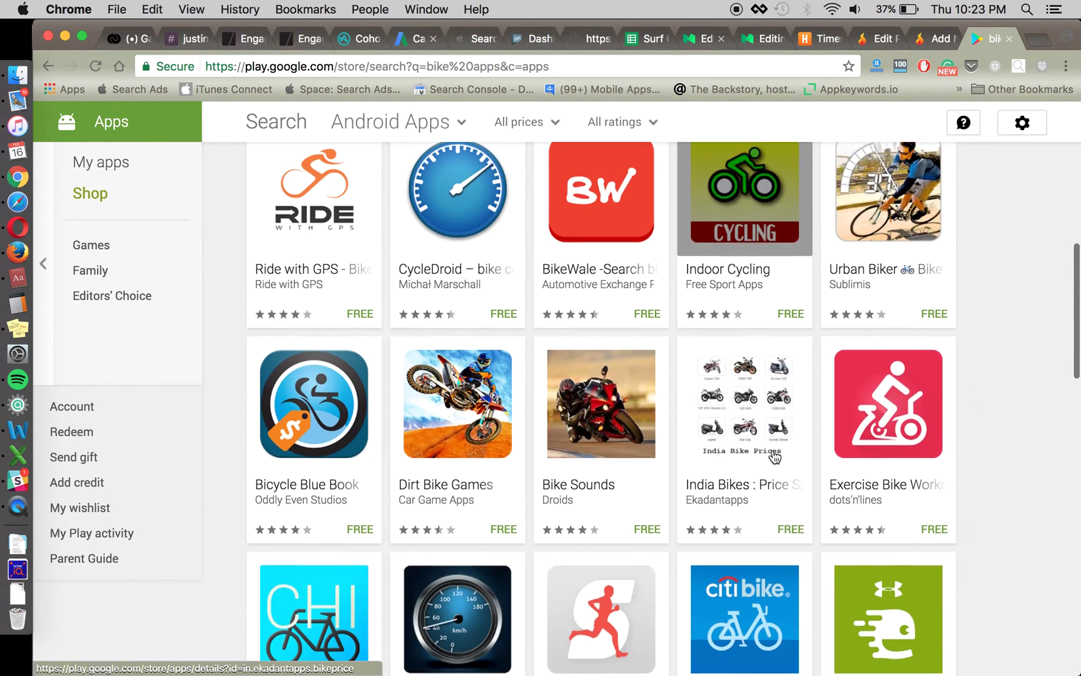
scroll(474, 413, "up", 12)
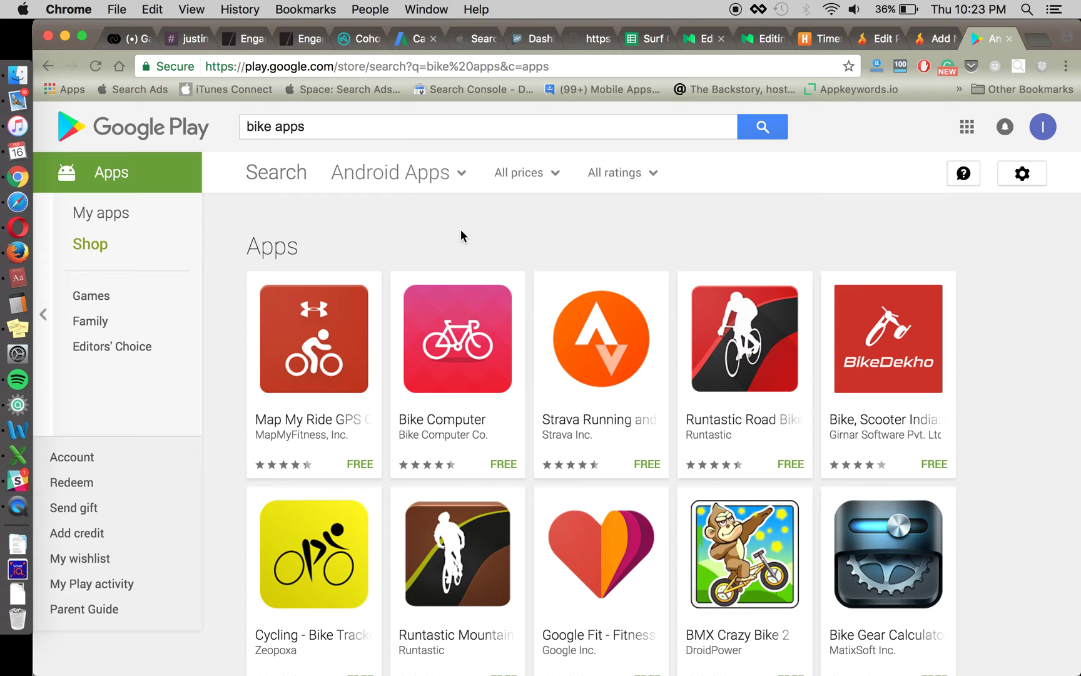
- Go back to the earlier news headlines results in the Play Store and scroll through them
key("super+bracketleft")
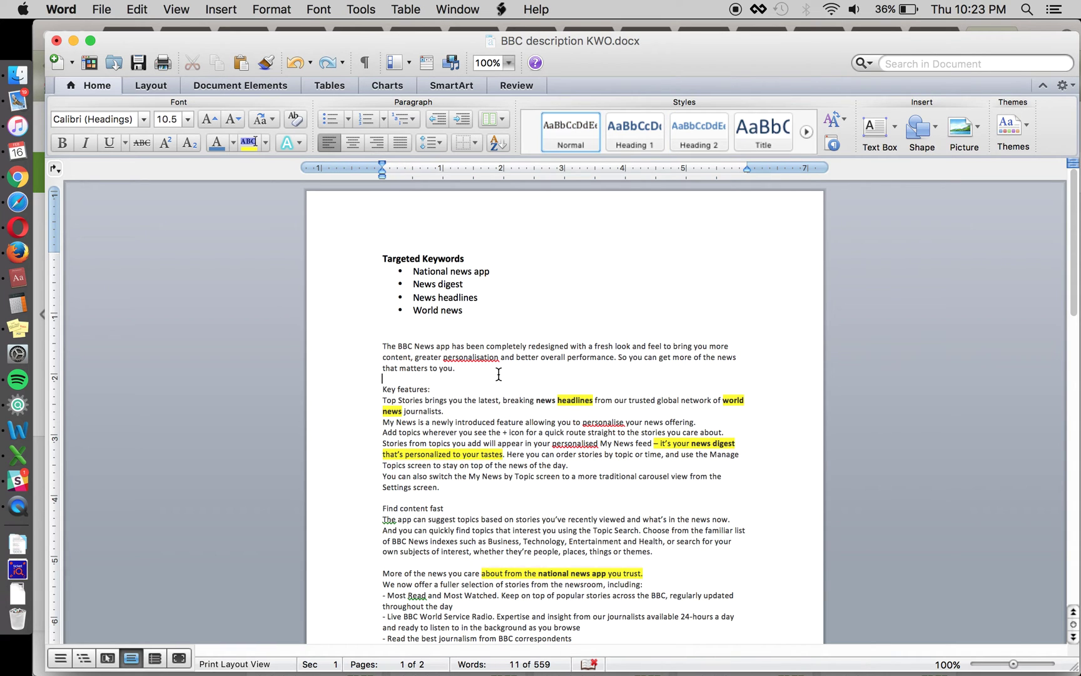
key("super+Tab")
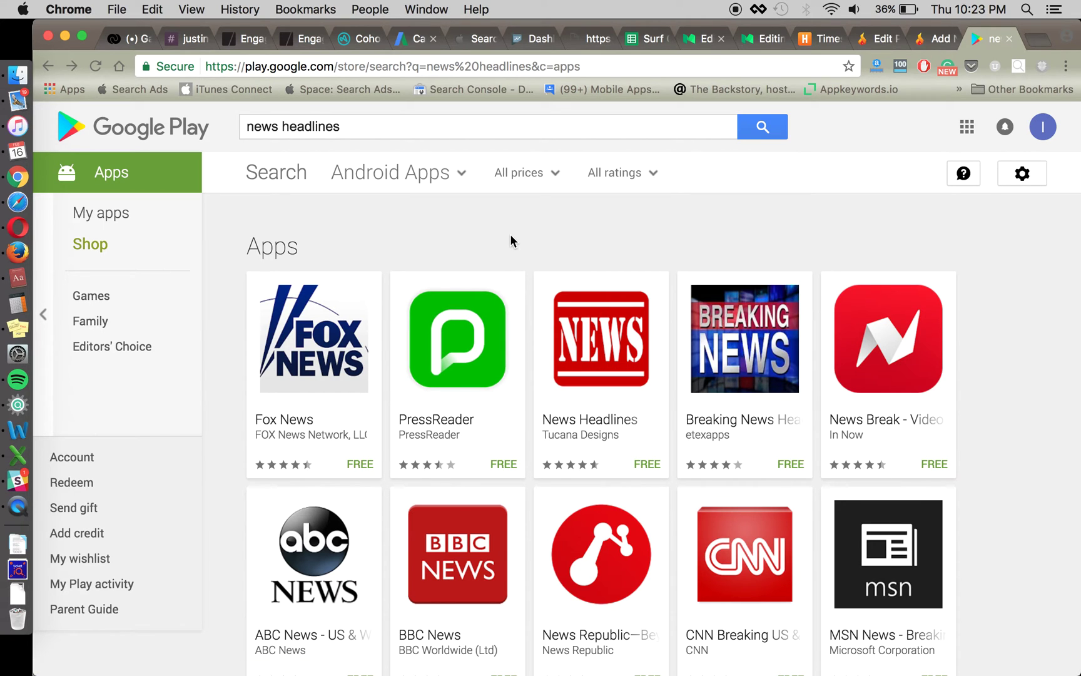
scroll(980, 408, "down", 2)
scroll(980, 410, "up", 2)
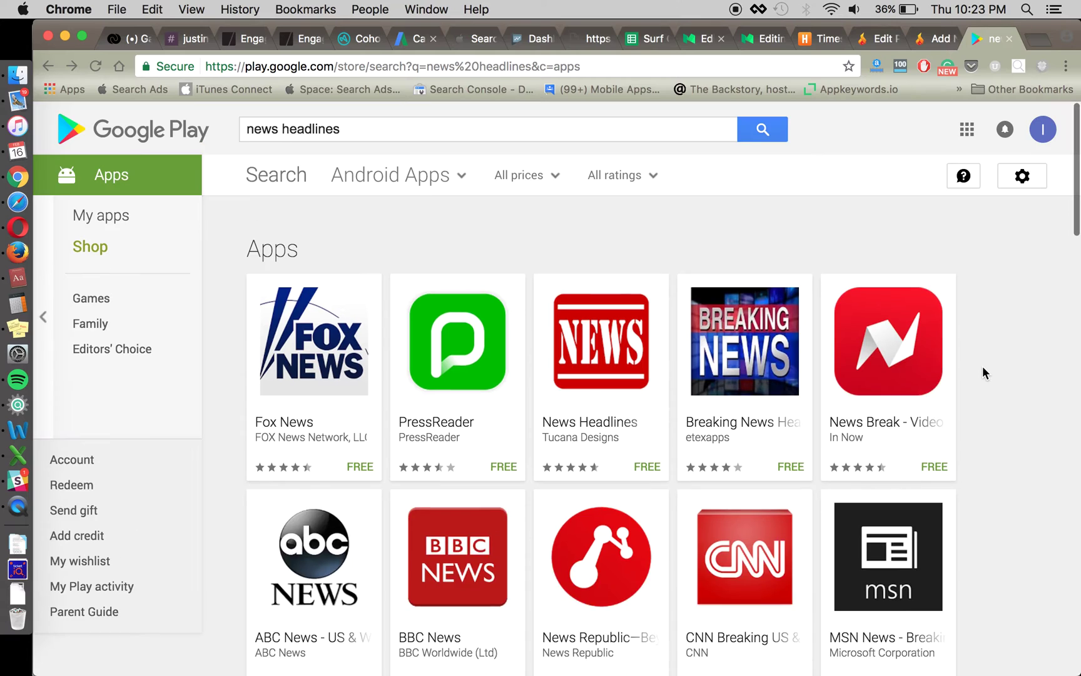
- Return to Word's Targeted Keywords list, placing the cursor after World news, then in the first keyword
key("super+Tab")
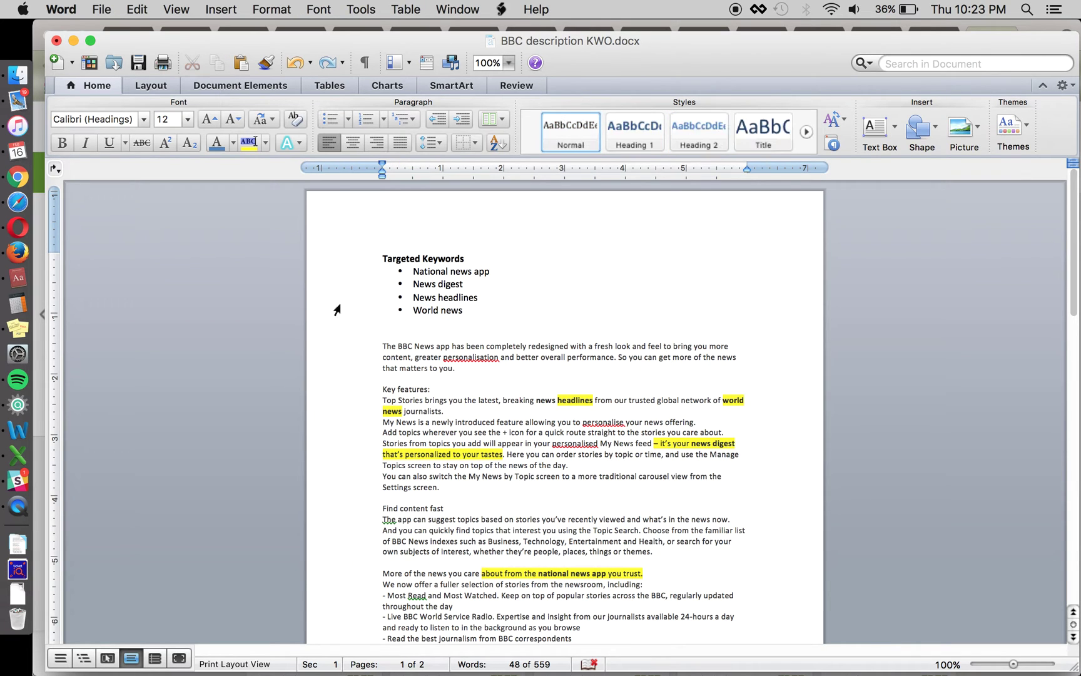
left_click(309, 311)
key("End")
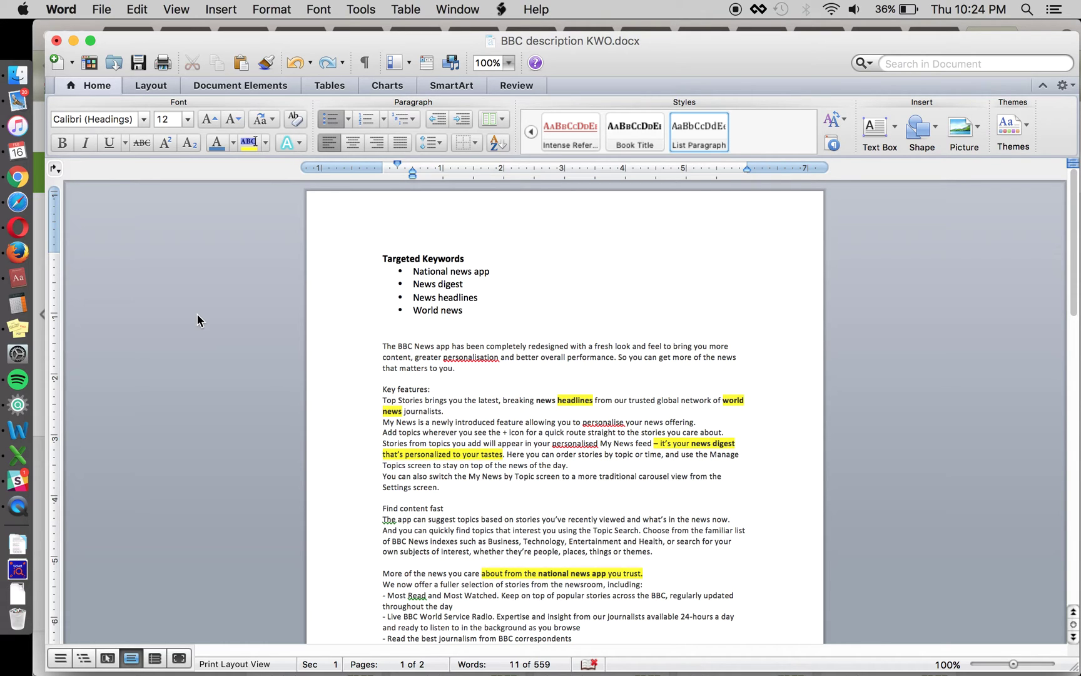
key("super+Tab")
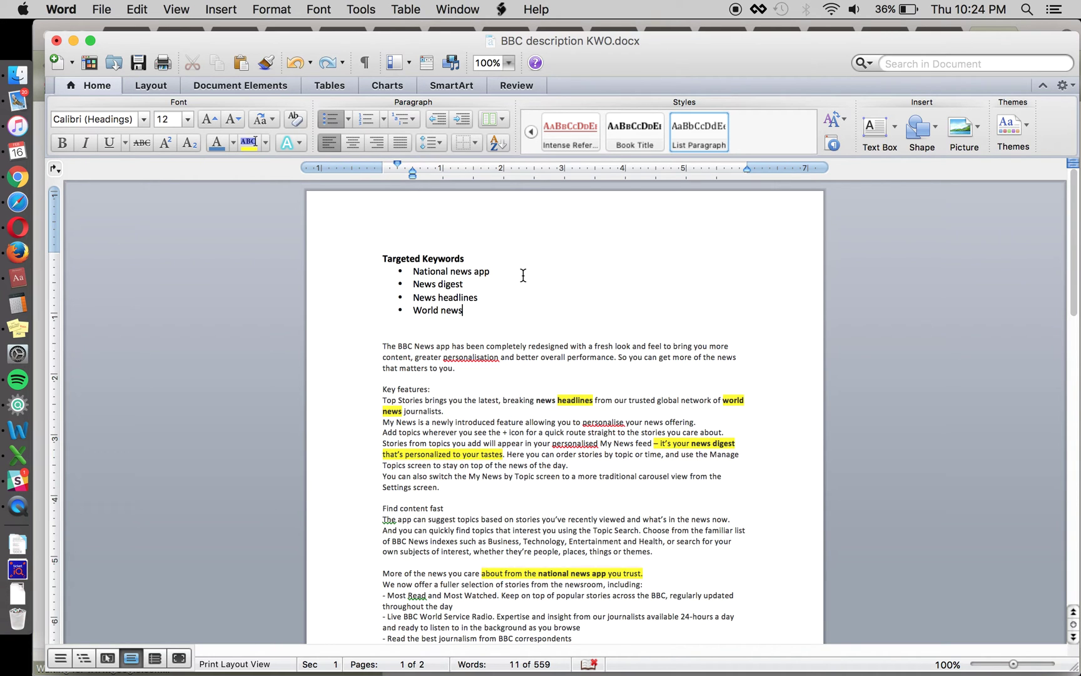
left_click(440, 271)
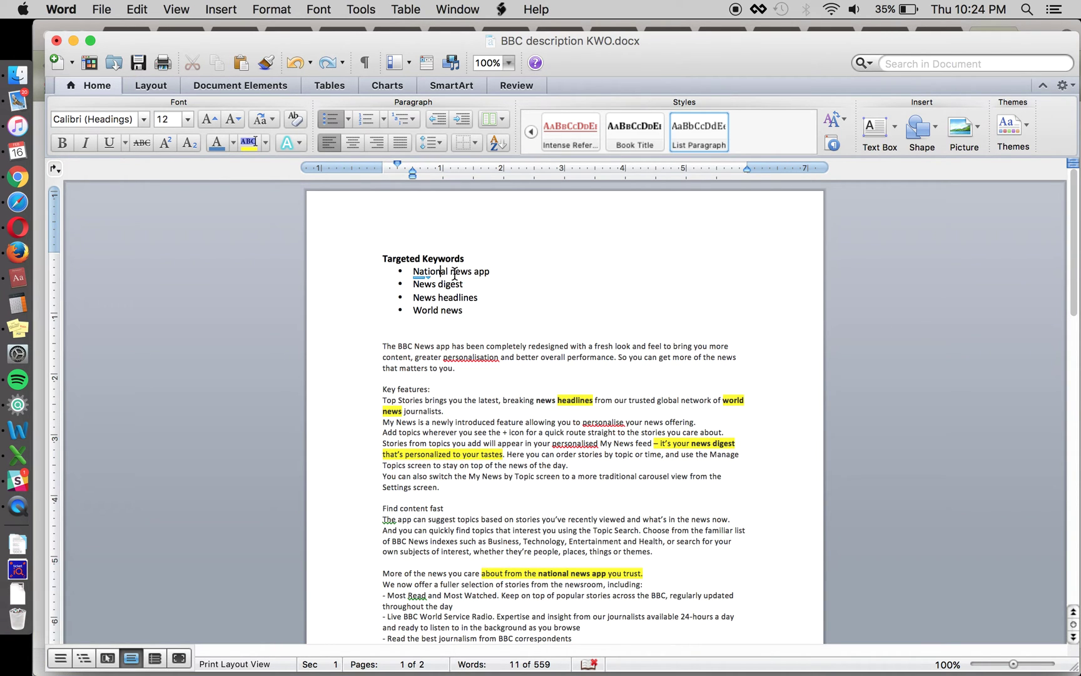
- Select and then deselect 'National news' in the keyword list, then go to Chrome's Google home page
left_click(469, 274, "shift")
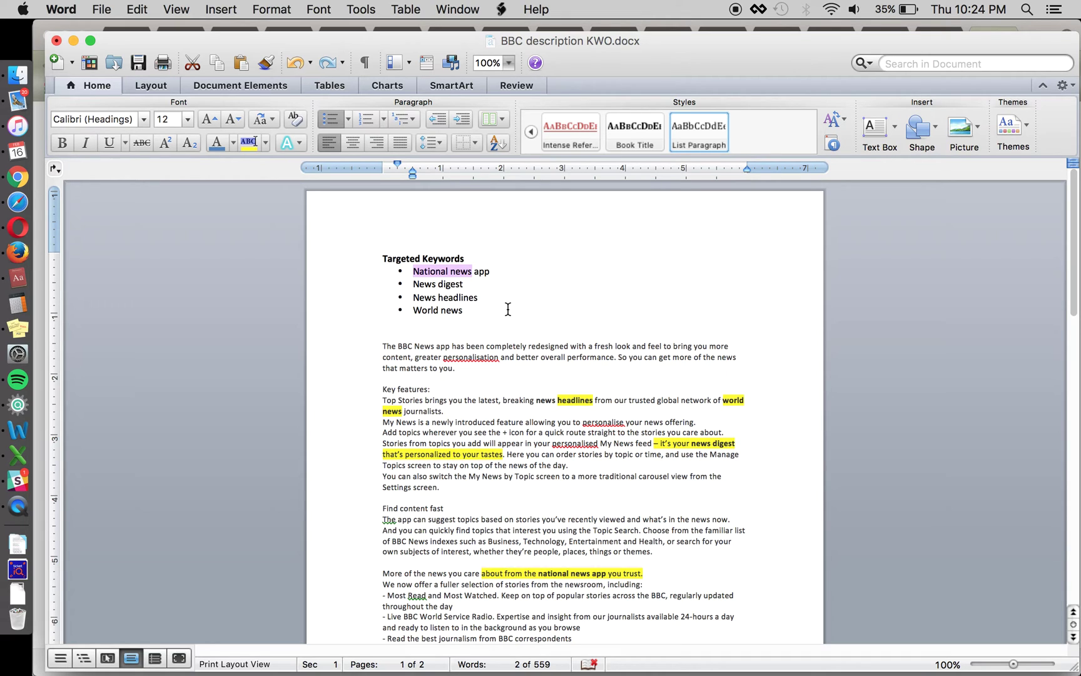
left_click(525, 291)
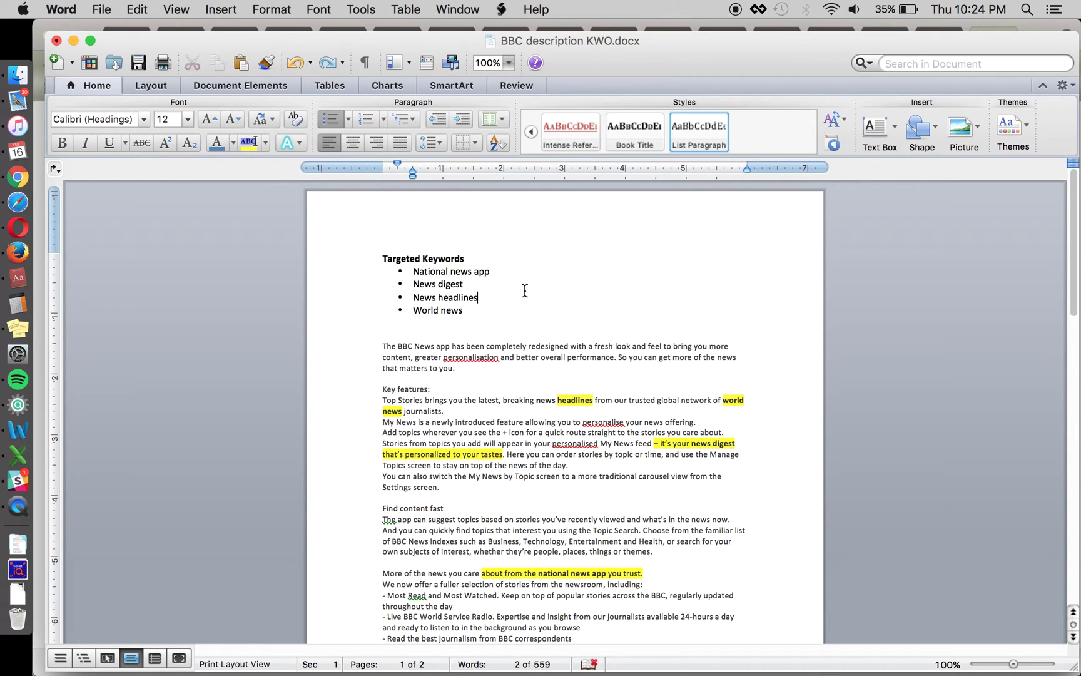
key("super+Tab")
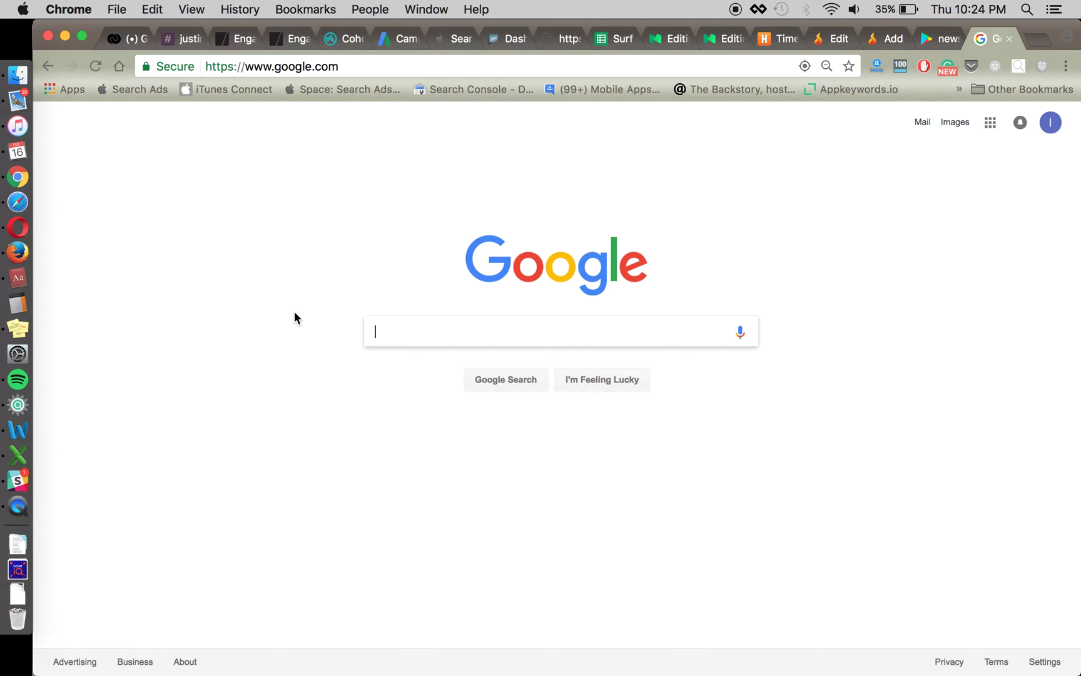
- Search Google for 'skip gram analysis google play' and open 'App Discovery with Google Play, Part 1'
type("skip g")
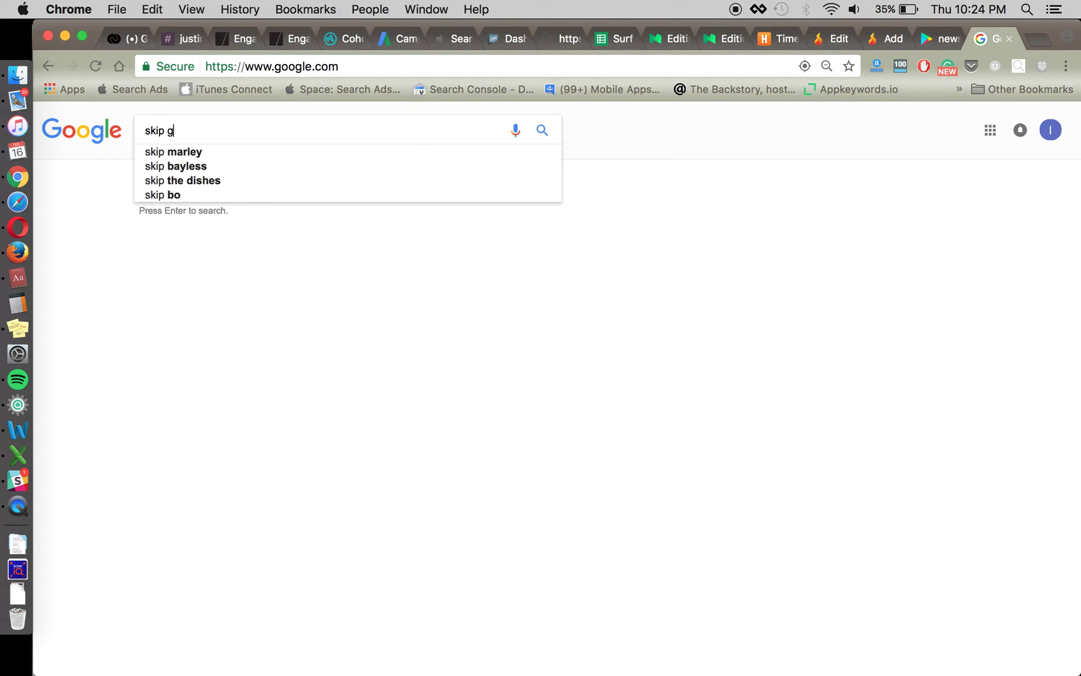
type("ram analysis google p")
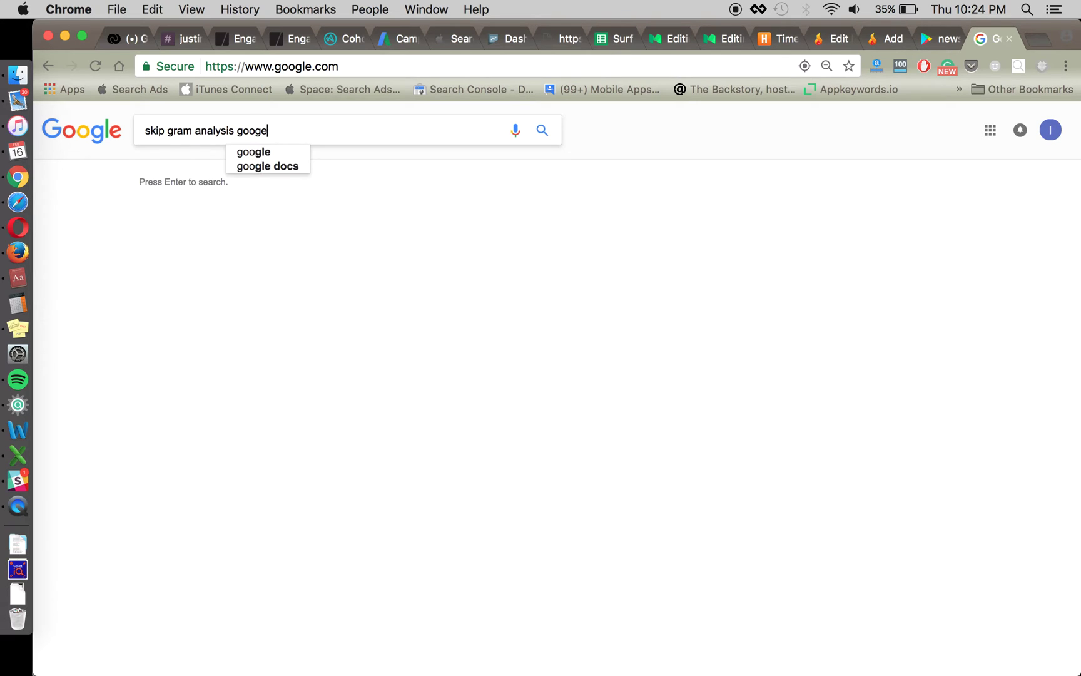
type("lay")
key("Return")
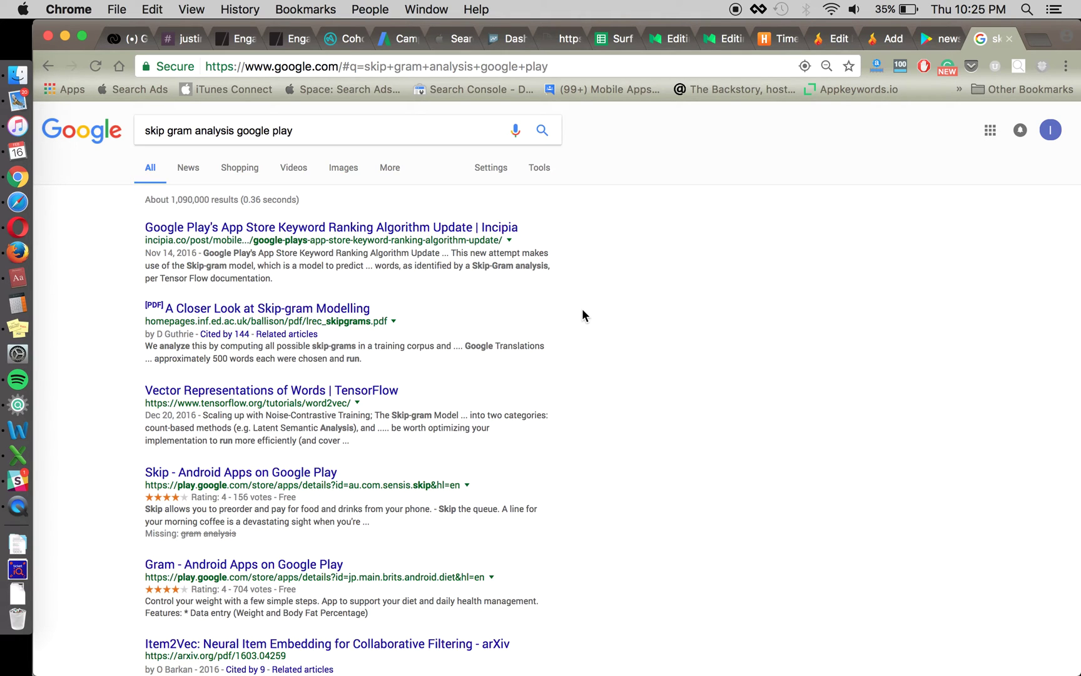
scroll(591, 362, "down", 10)
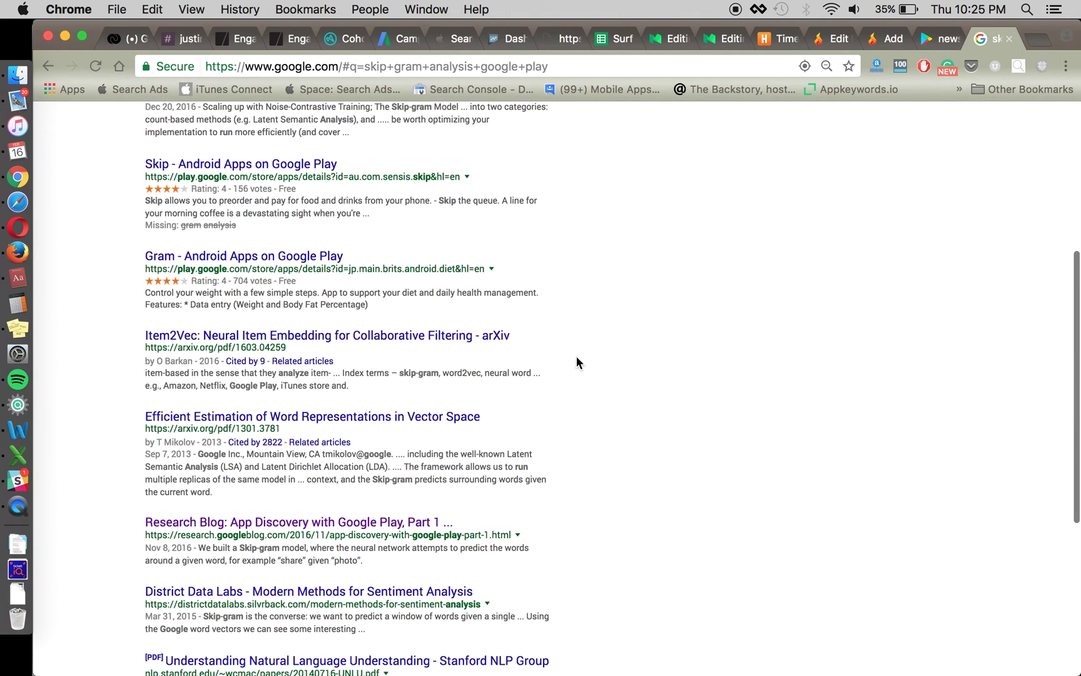
scroll(568, 355, "down", 3)
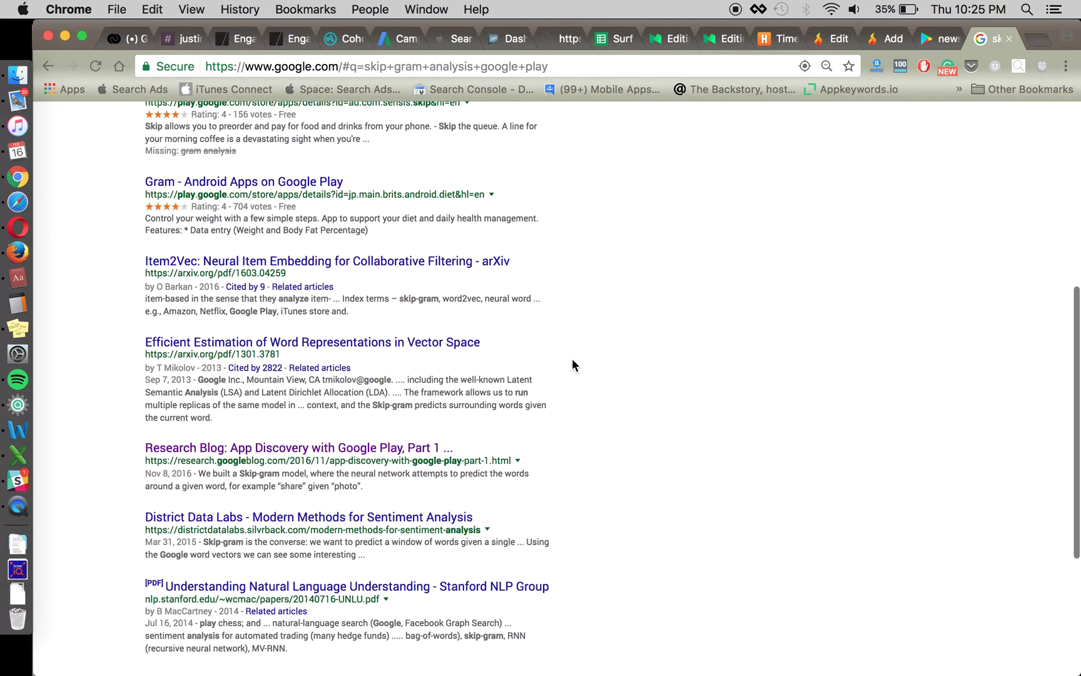
left_click(397, 450)
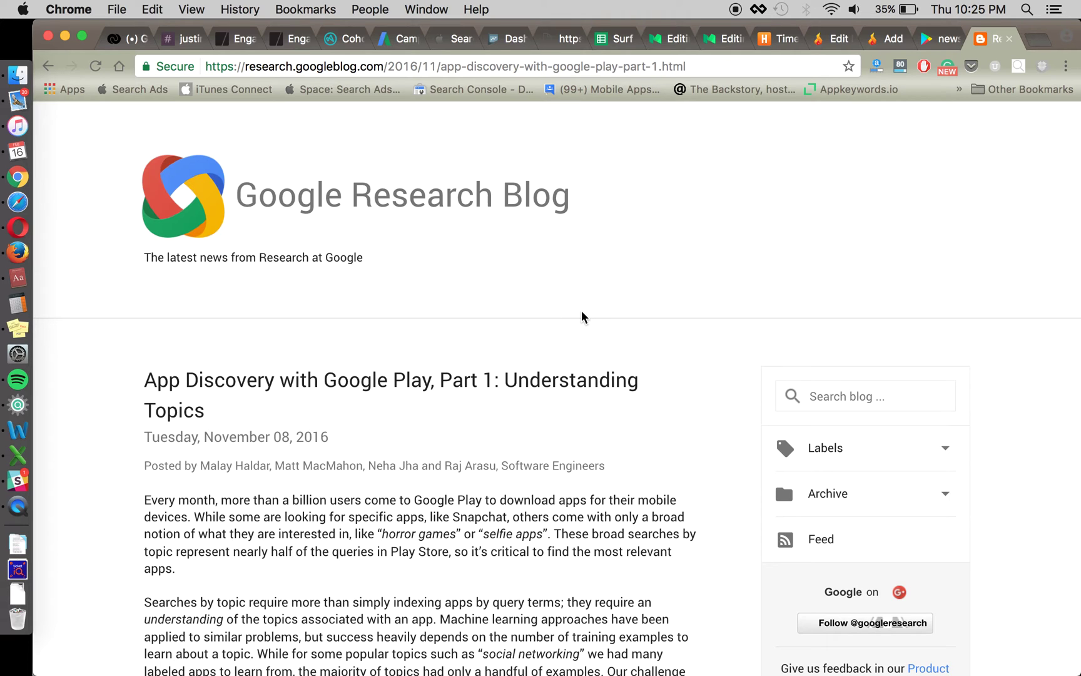
scroll(99, 476, "down", 2)
scroll(98, 475, "down", 6)
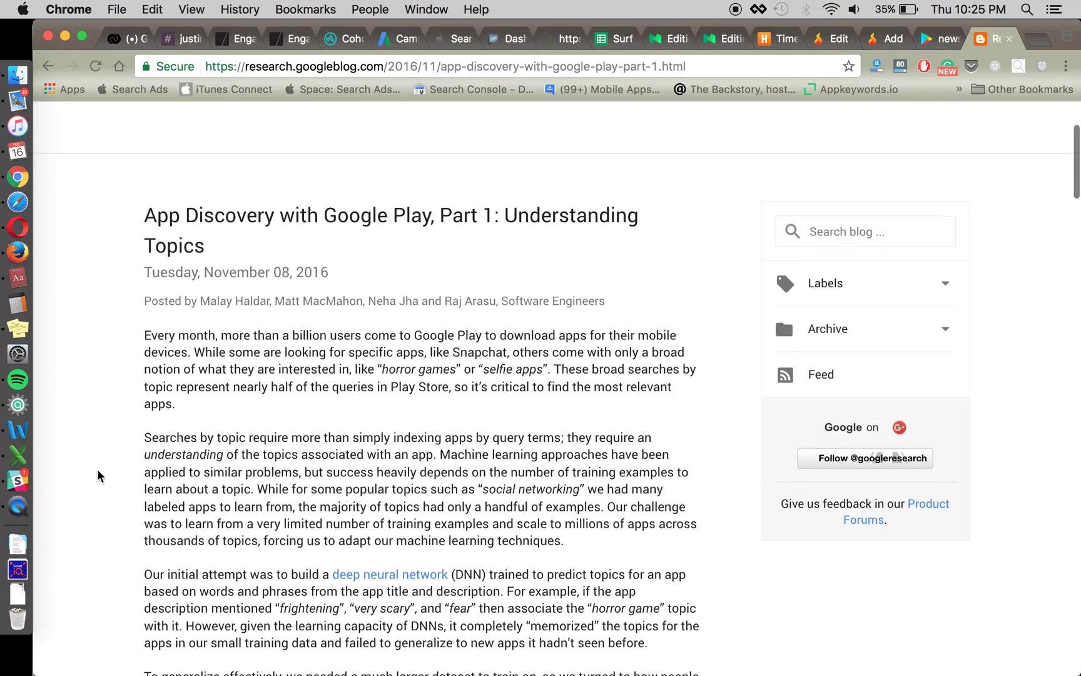
scroll(97, 475, "down", 2)
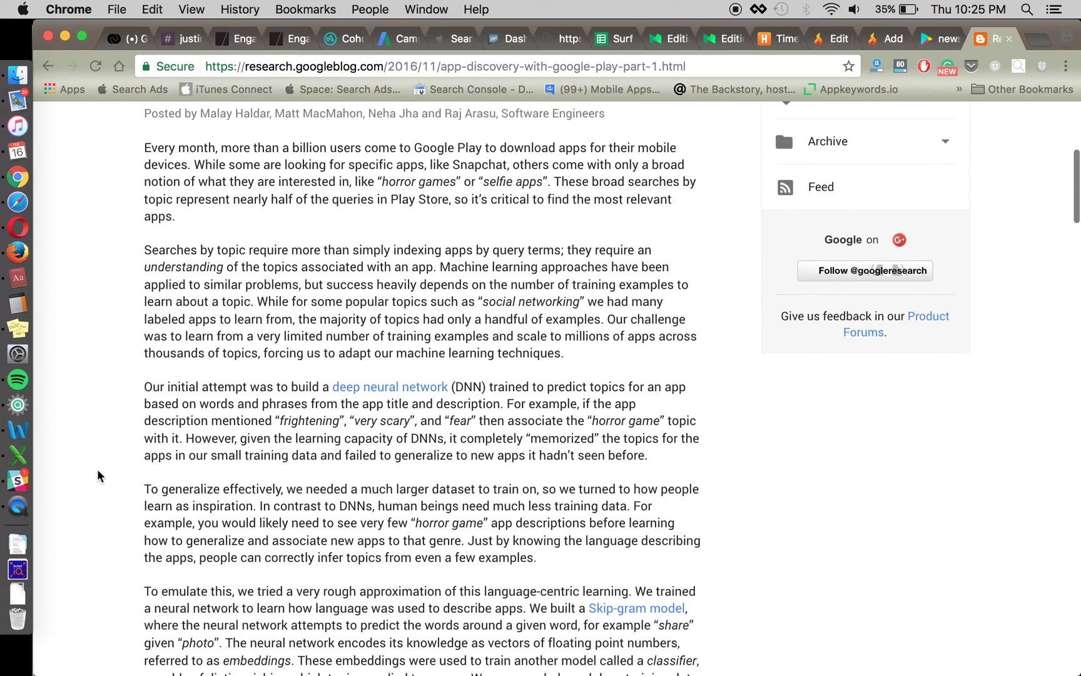
scroll(97, 476, "down", 1)
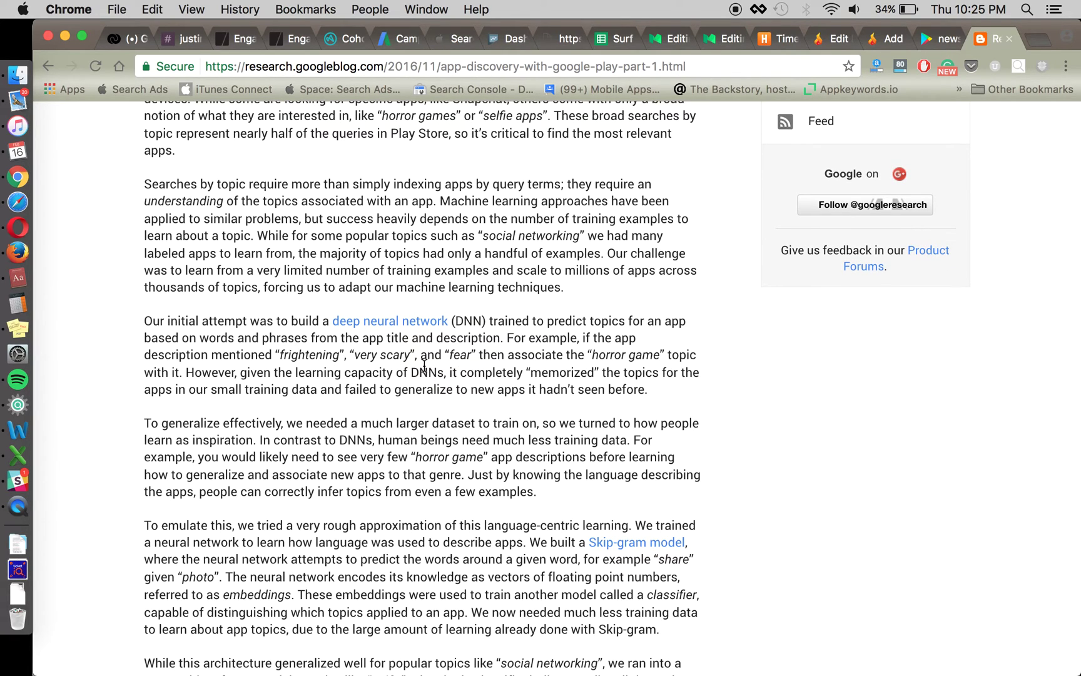
scroll(406, 342, "down", 1)
scroll(714, 449, "down", 12)
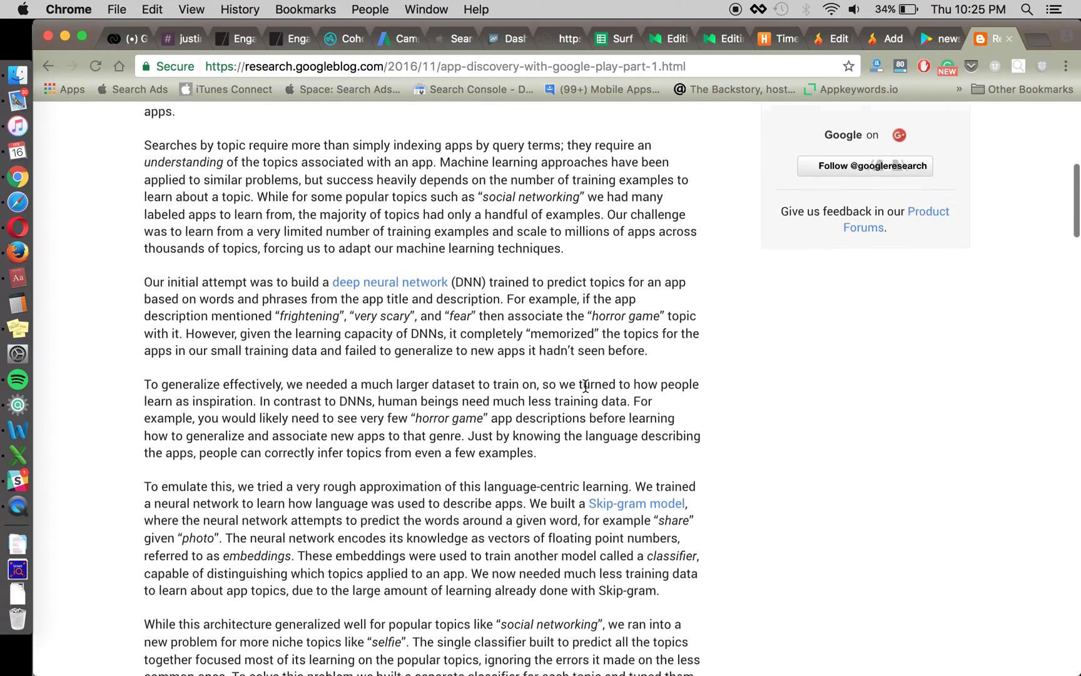
scroll(715, 449, "up", 2)
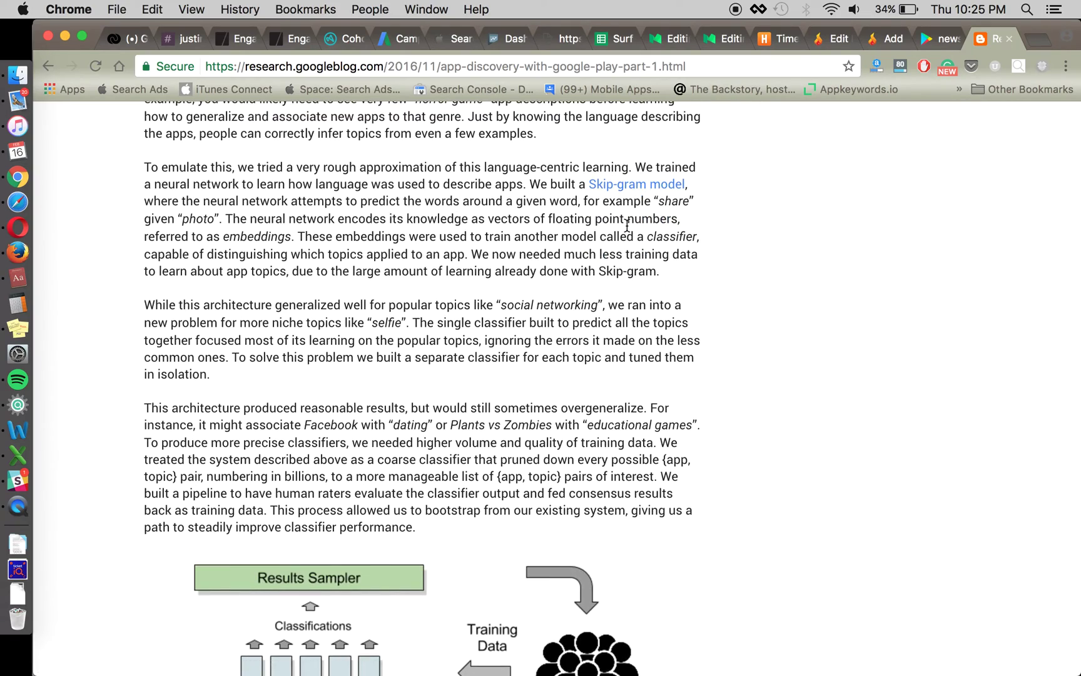
scroll(736, 444, "down", 3)
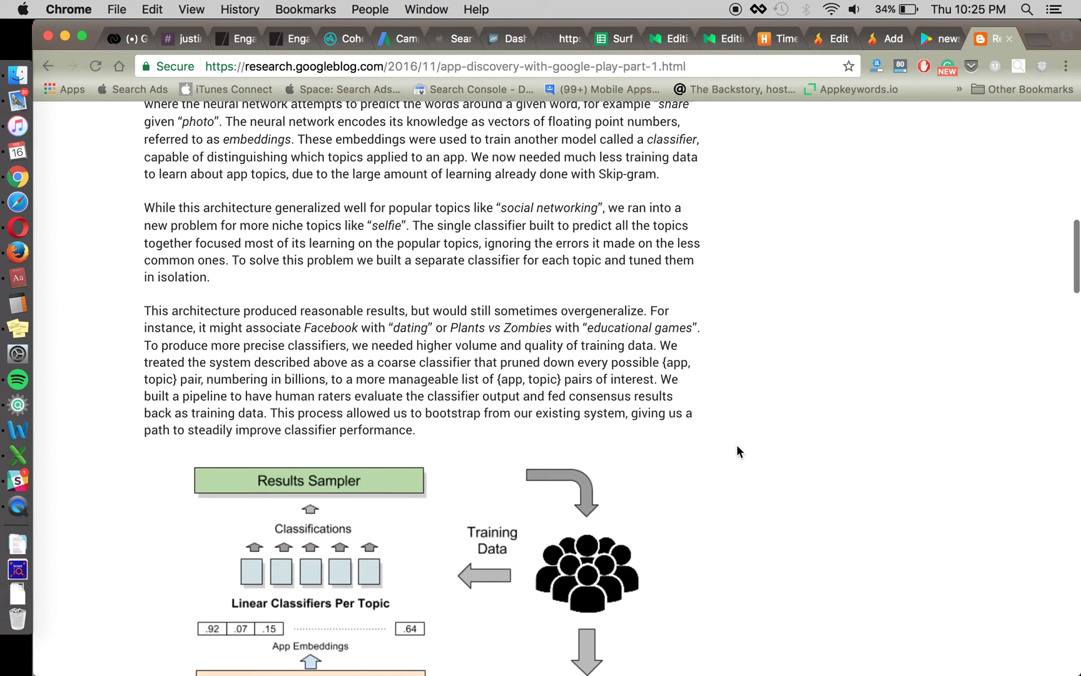
scroll(633, 494, "down", 4)
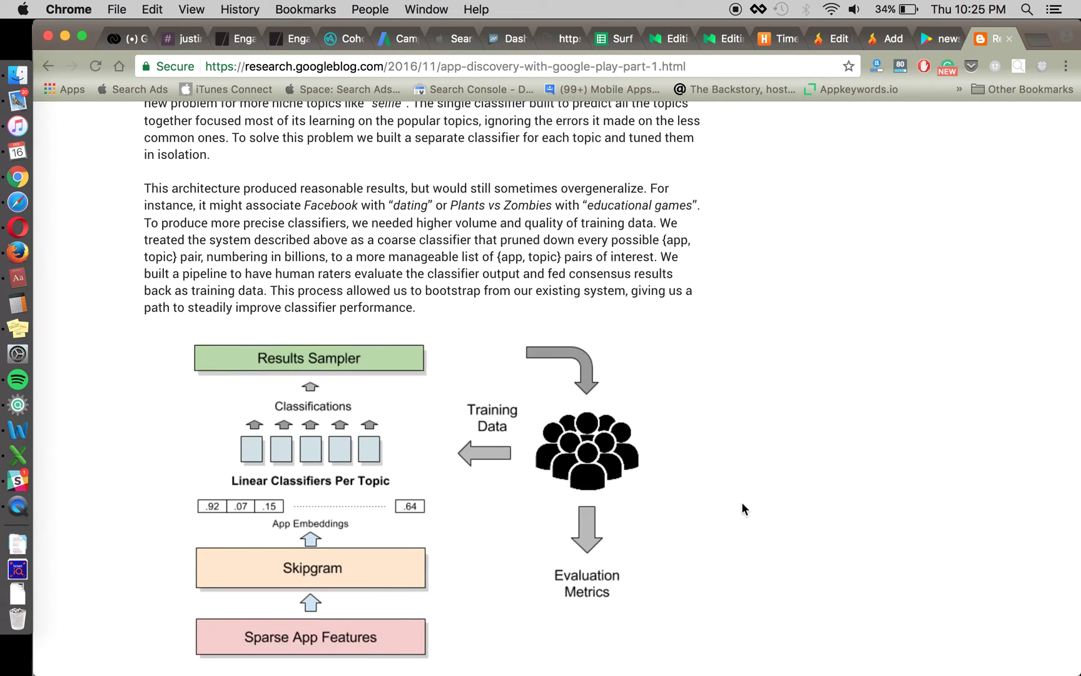
scroll(744, 504, "up", 4)
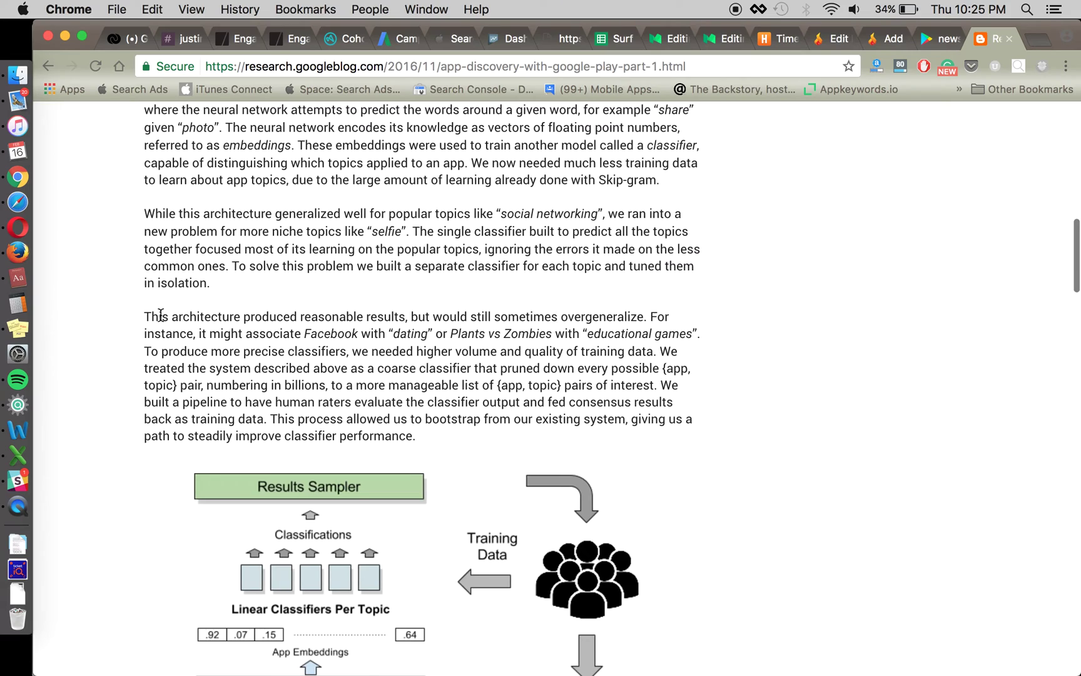
scroll(123, 332, "up", 15)
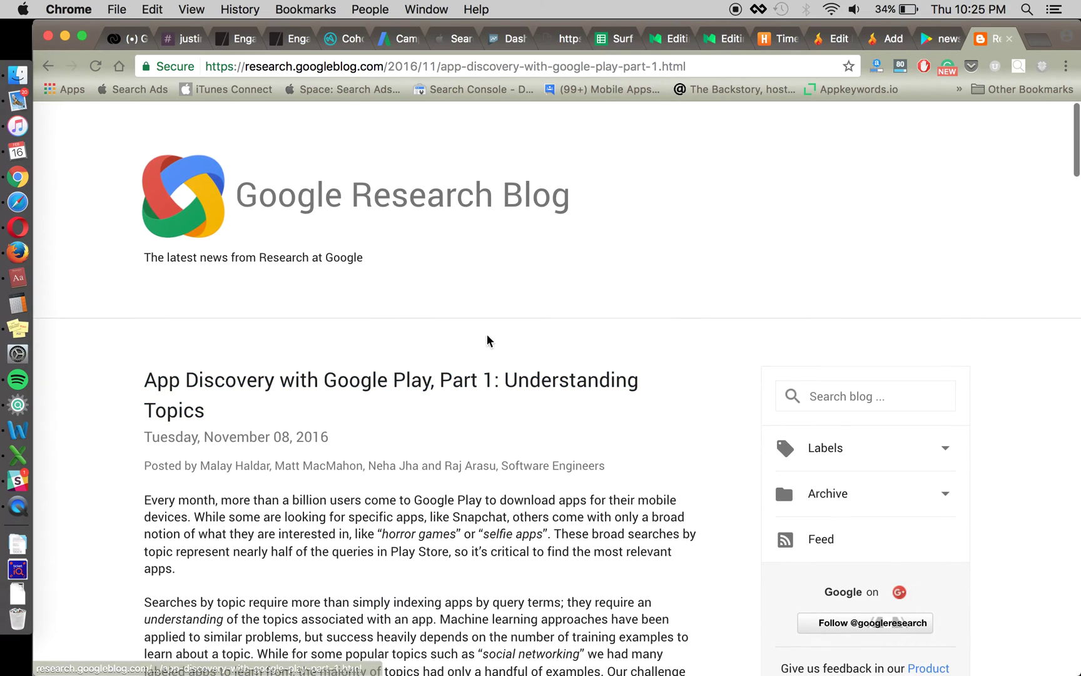
- Back in BBC description KWO.docx, click through the keyword list and the highlighted description paragraphs
key("super+Tab")
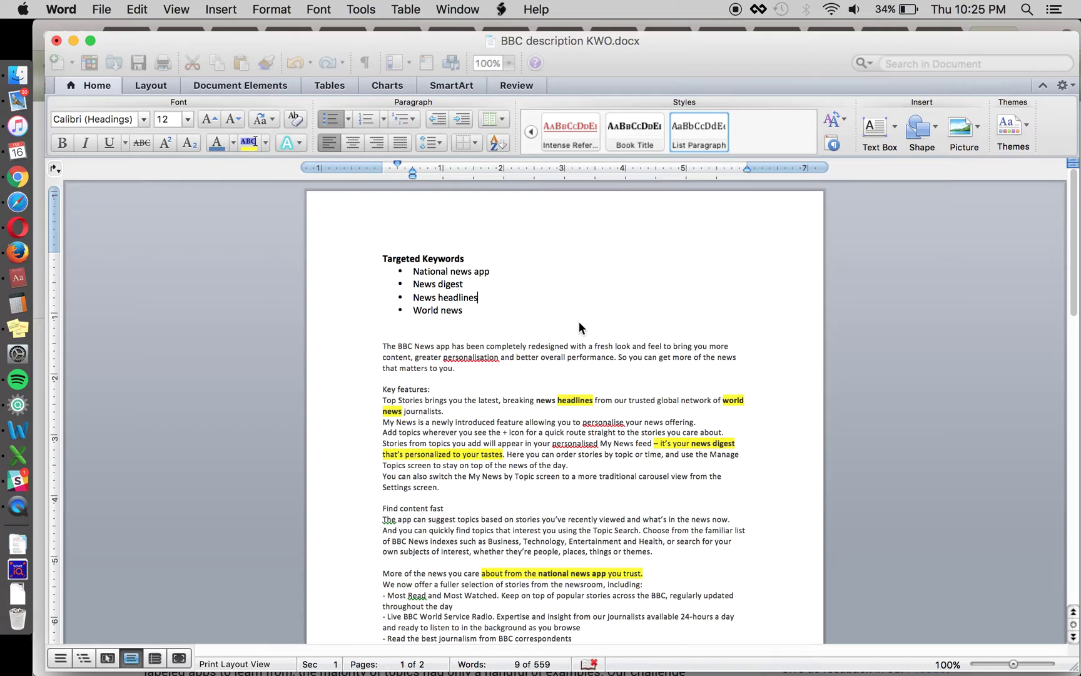
left_click_drag(469, 284, 522, 271)
left_click(433, 266)
left_click(522, 269)
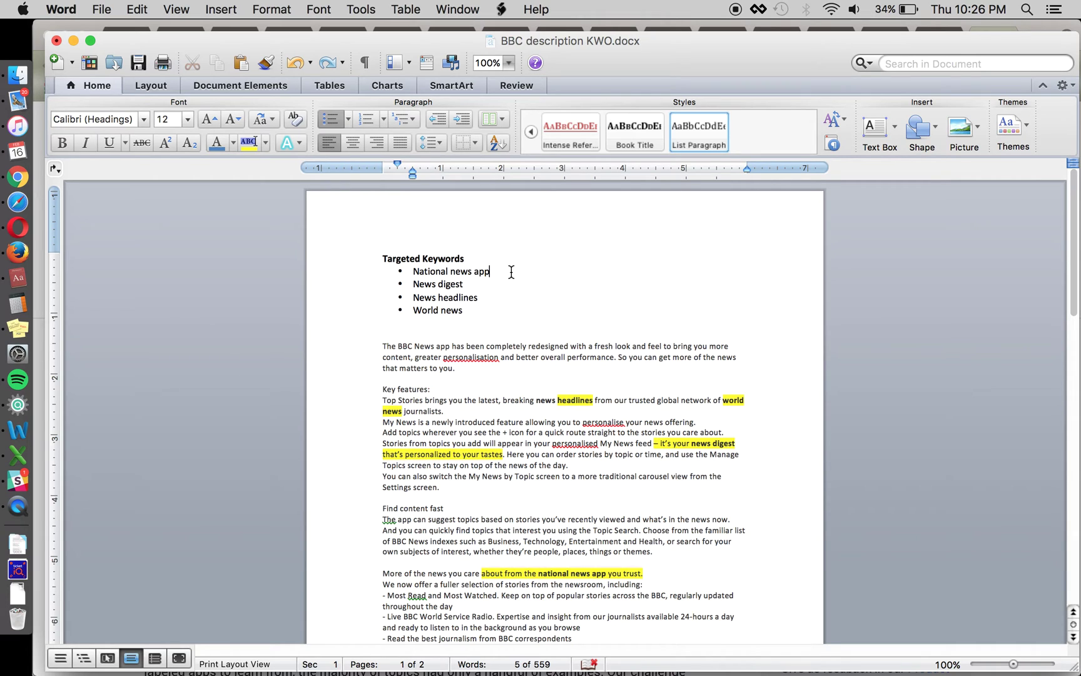
left_click(489, 411)
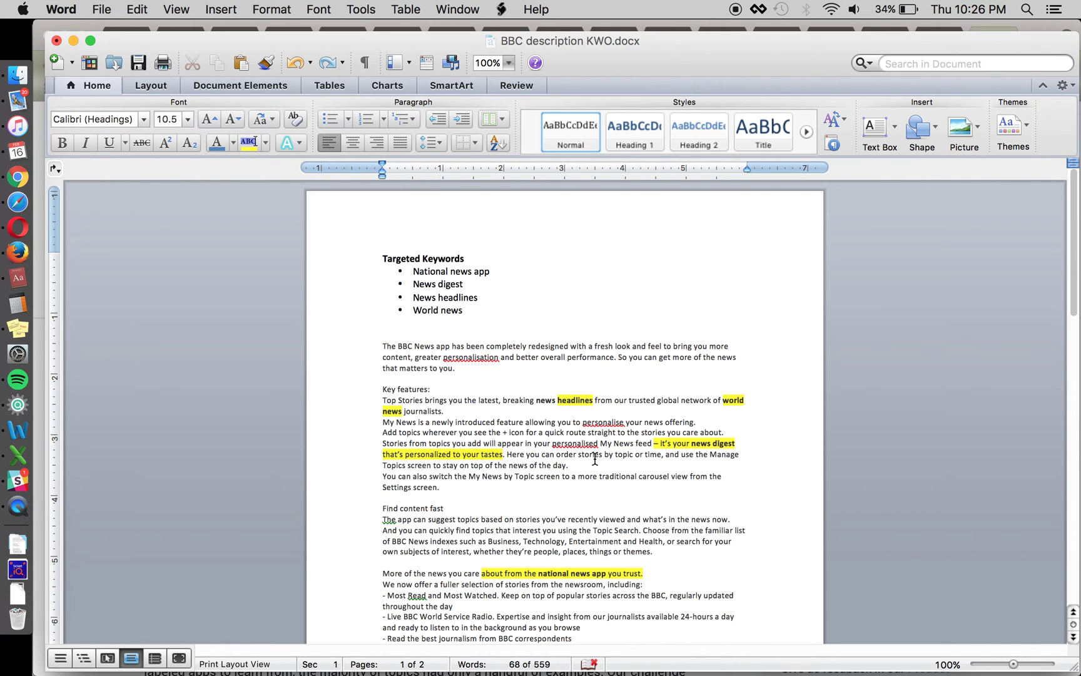
left_click(484, 368)
left_click(411, 335)
scroll(542, 481, "down", 3)
scroll(542, 482, "down", 10)
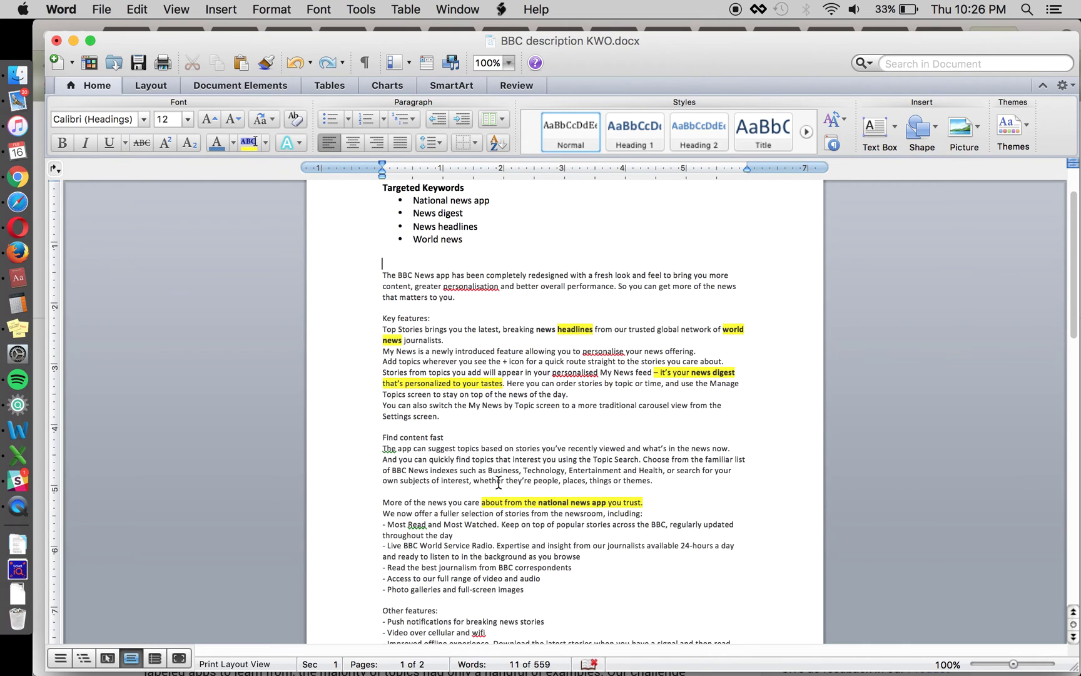
left_click(258, 466)
scroll(259, 459, "down", 8)
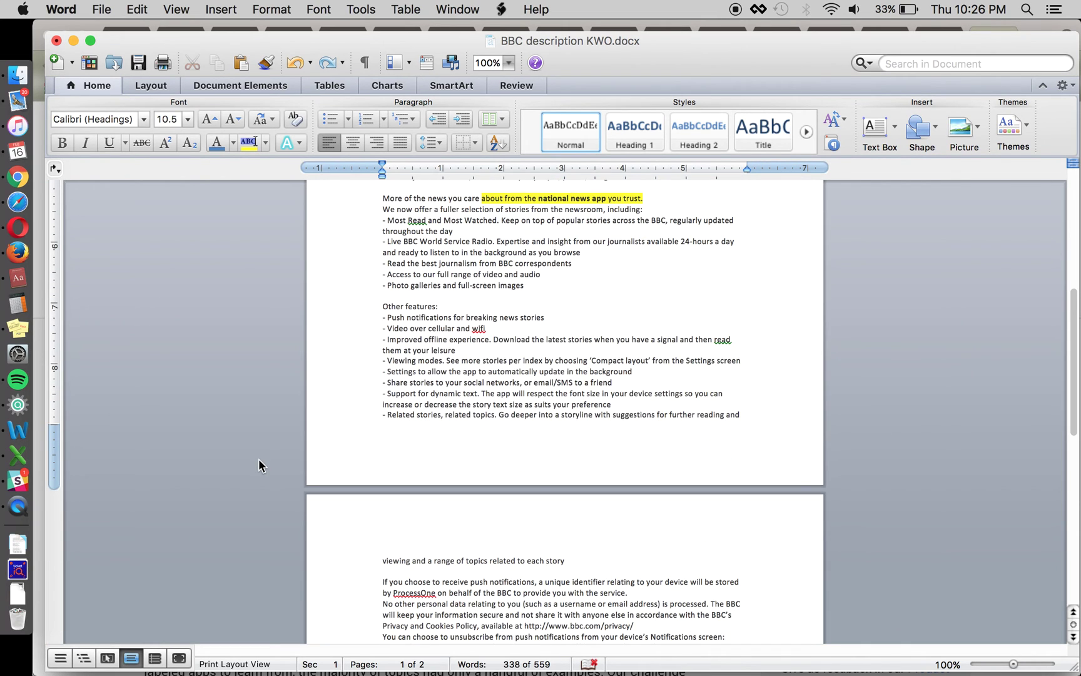
scroll(258, 466, "up", 18)
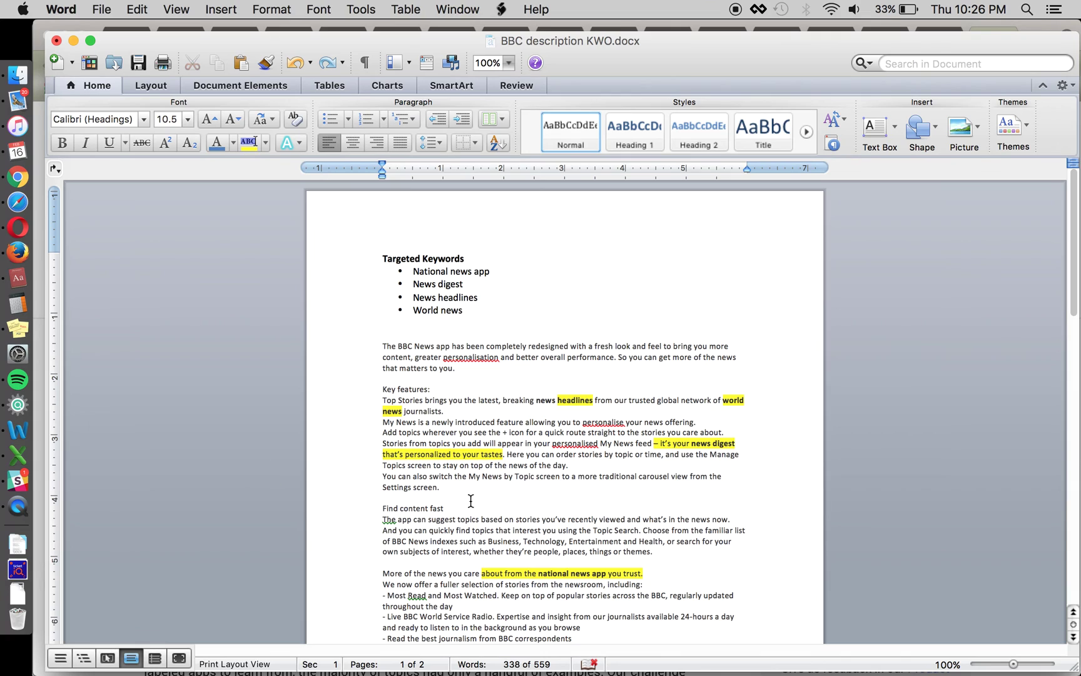
left_click(520, 373)
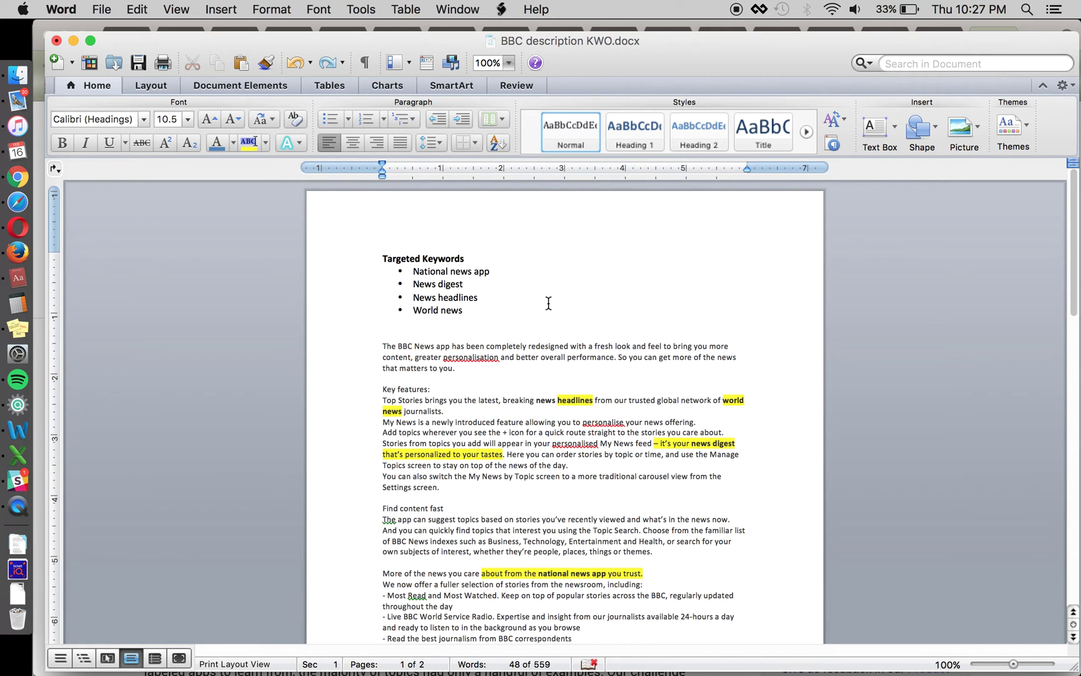
scroll(549, 318, "down", 3)
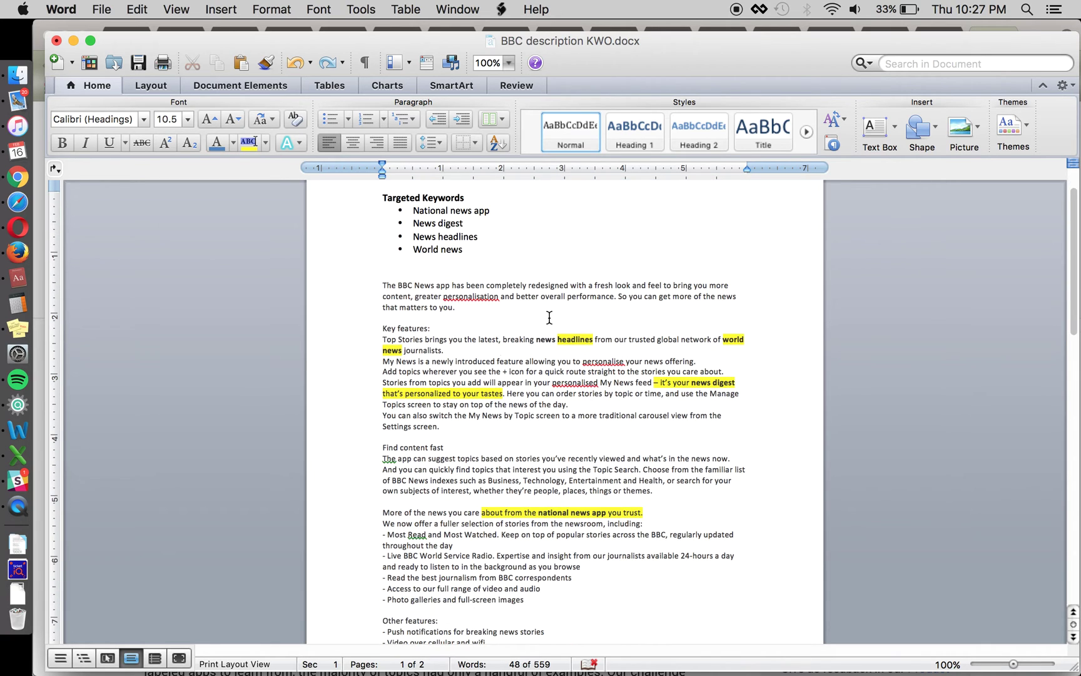
left_click(486, 436)
scroll(260, 392, "up", 3)
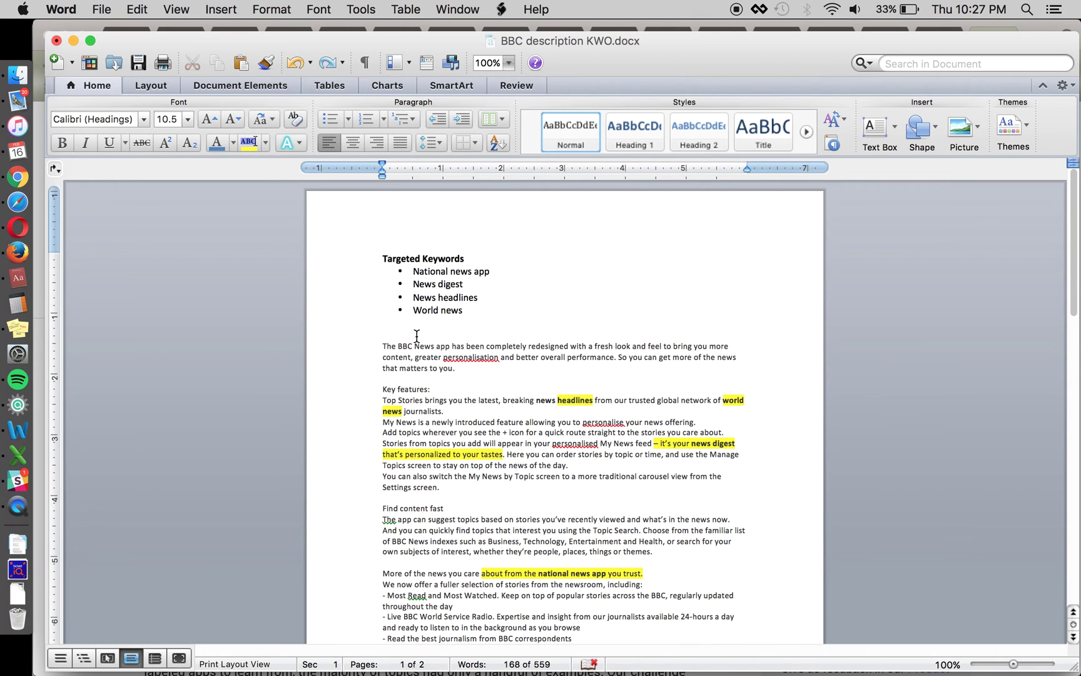
left_click(460, 367)
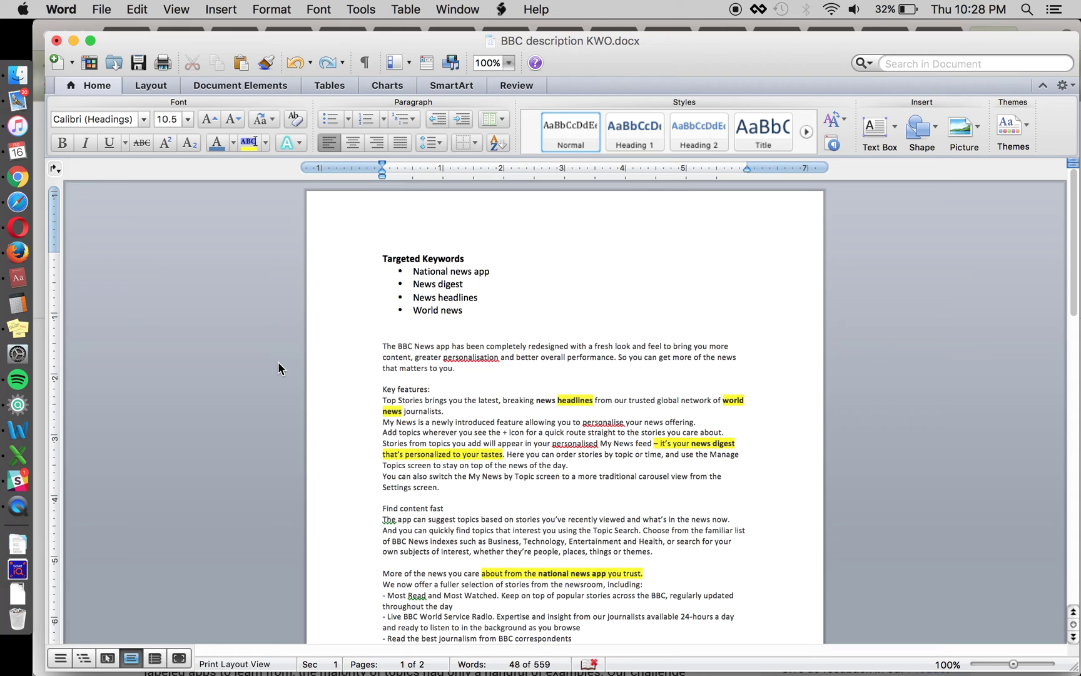
- Put the cursor at the very start of the Targeted Keywords heading
left_click(360, 257)
- Add two blank lines at the top, type the contact e-mail address, and enter incipia.co/contact/ in Chrome
key("Return")
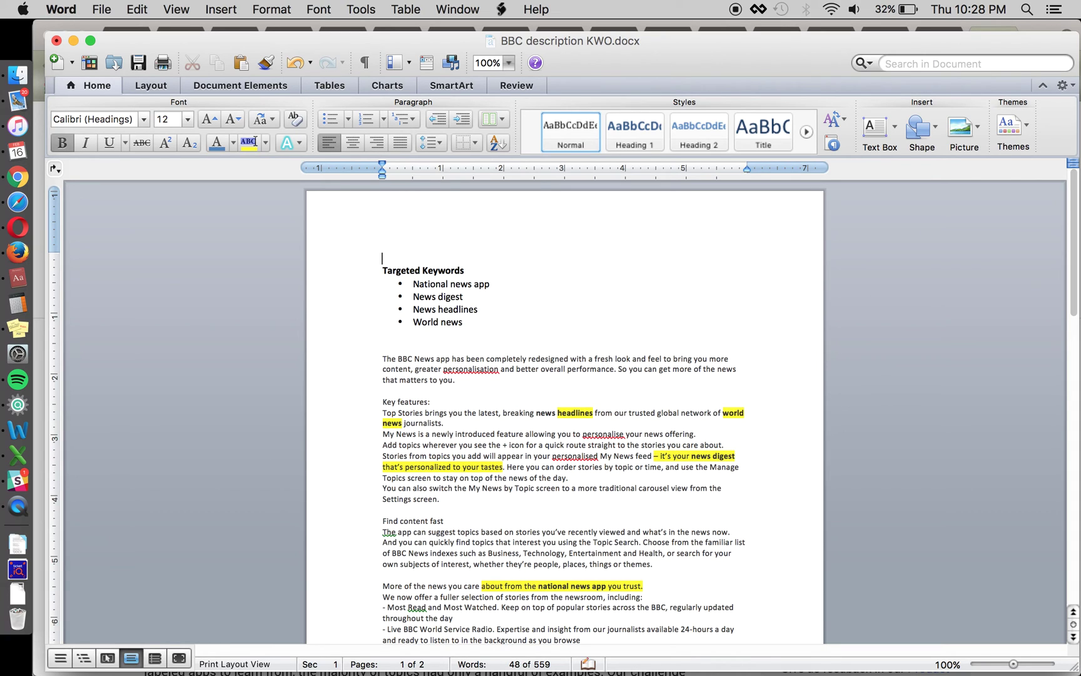
key("Return")
key("Up")
key("Up")
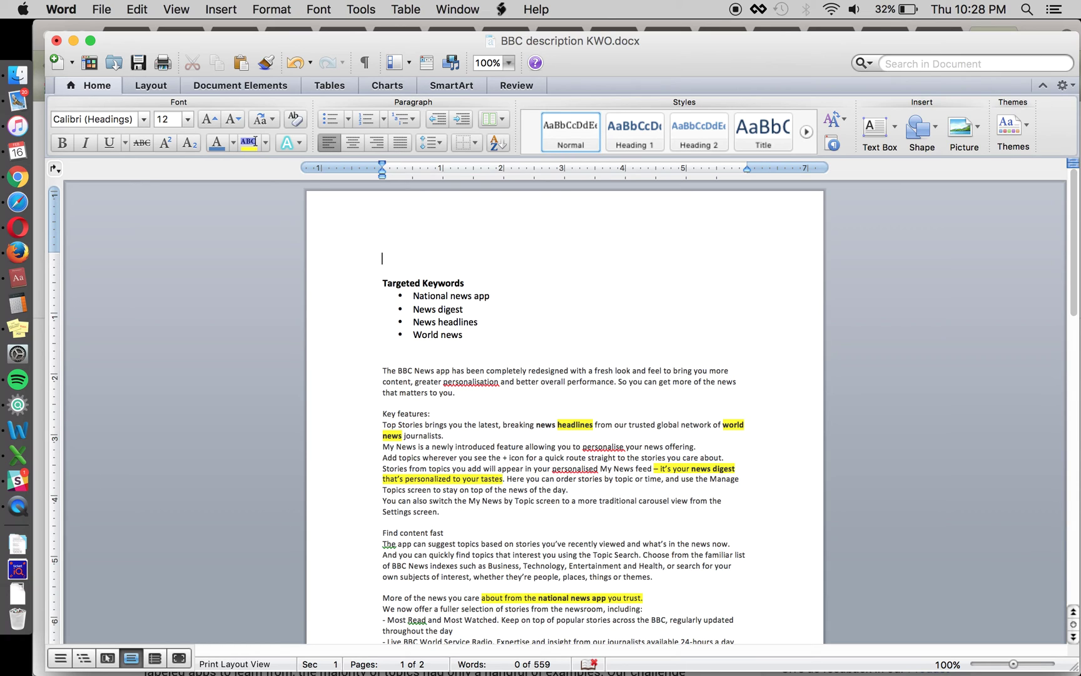
key("super+Tab")
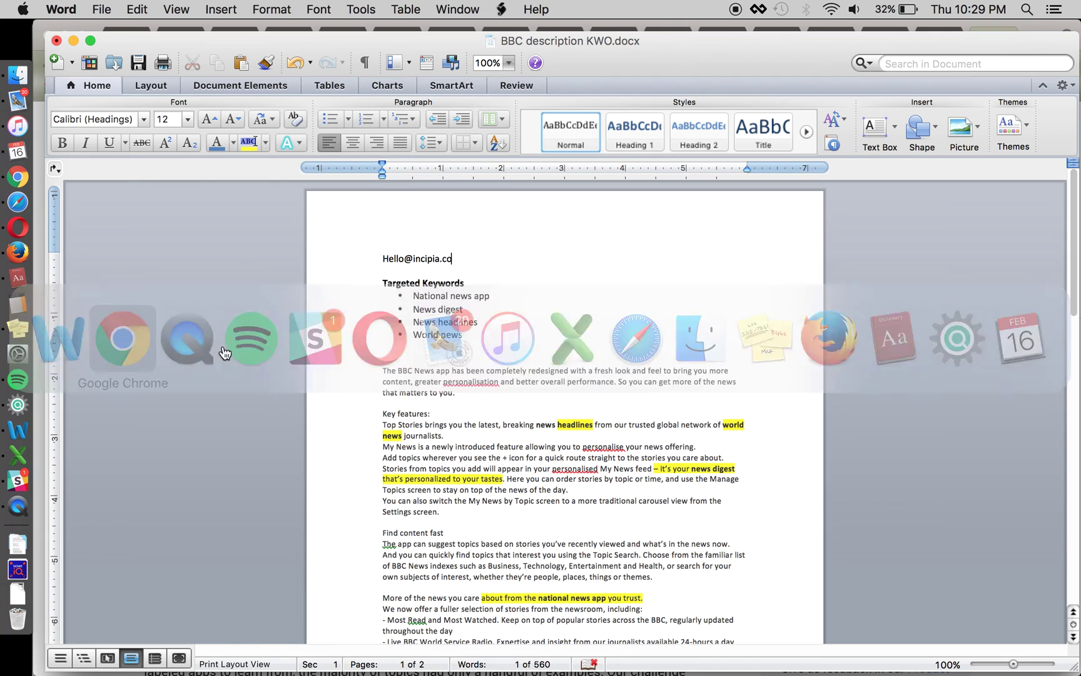
type("incipia.co/contact/")
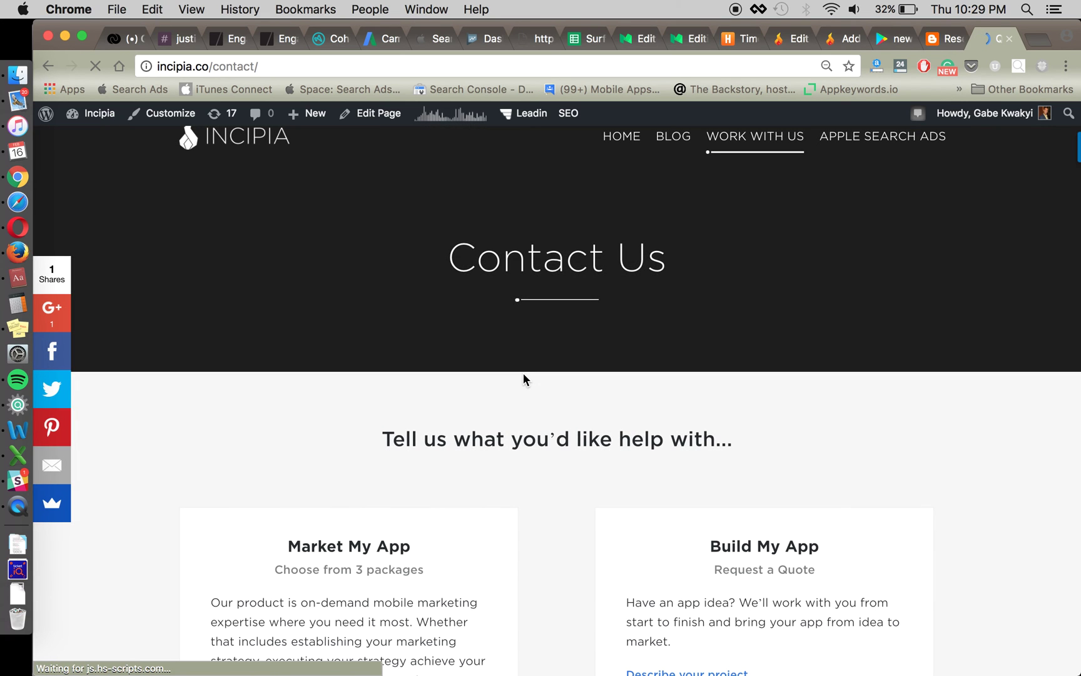
- On Incipia's contact page, browse the Market My App package choices, then go to the Incipia Blog
scroll(135, 480, "down", 5)
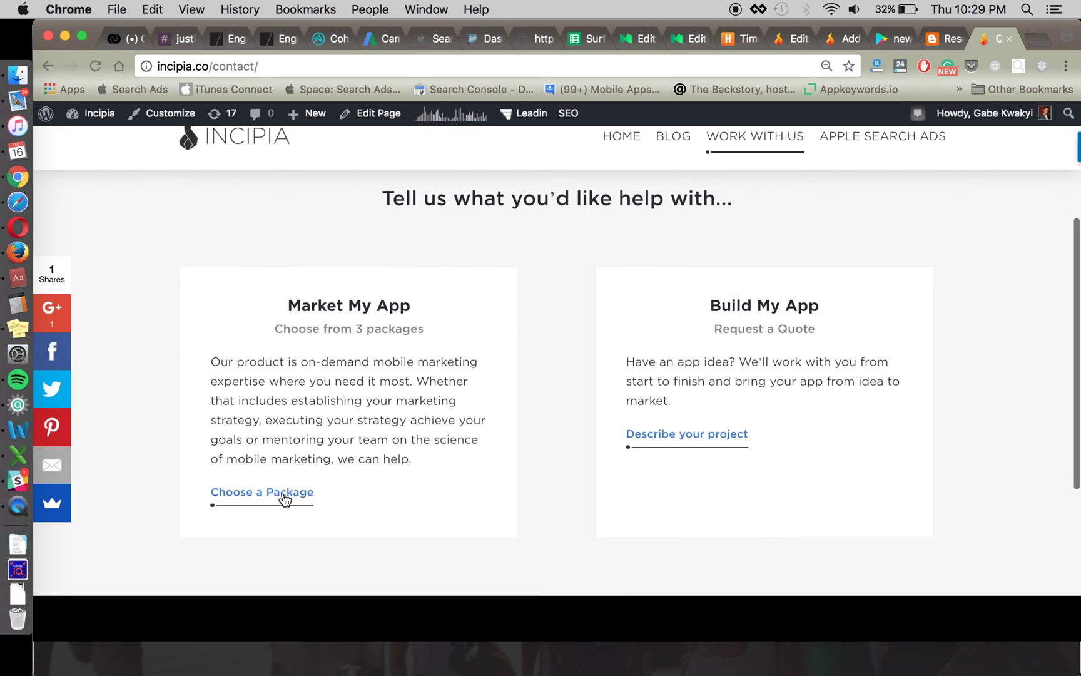
left_click(285, 499)
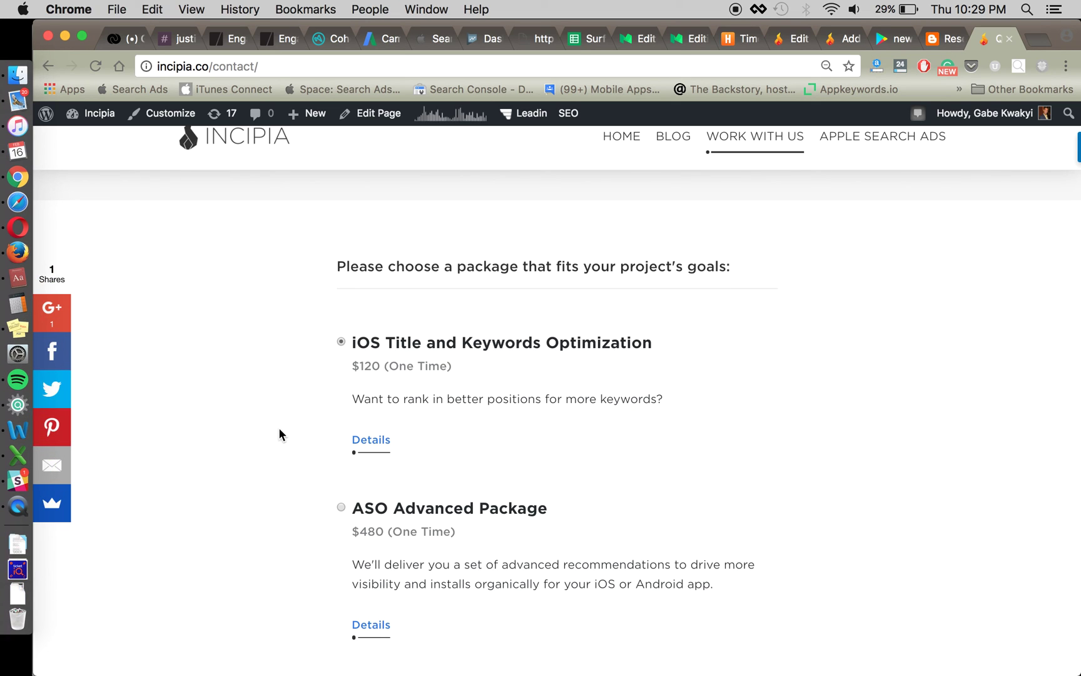
scroll(279, 427, "down", 3)
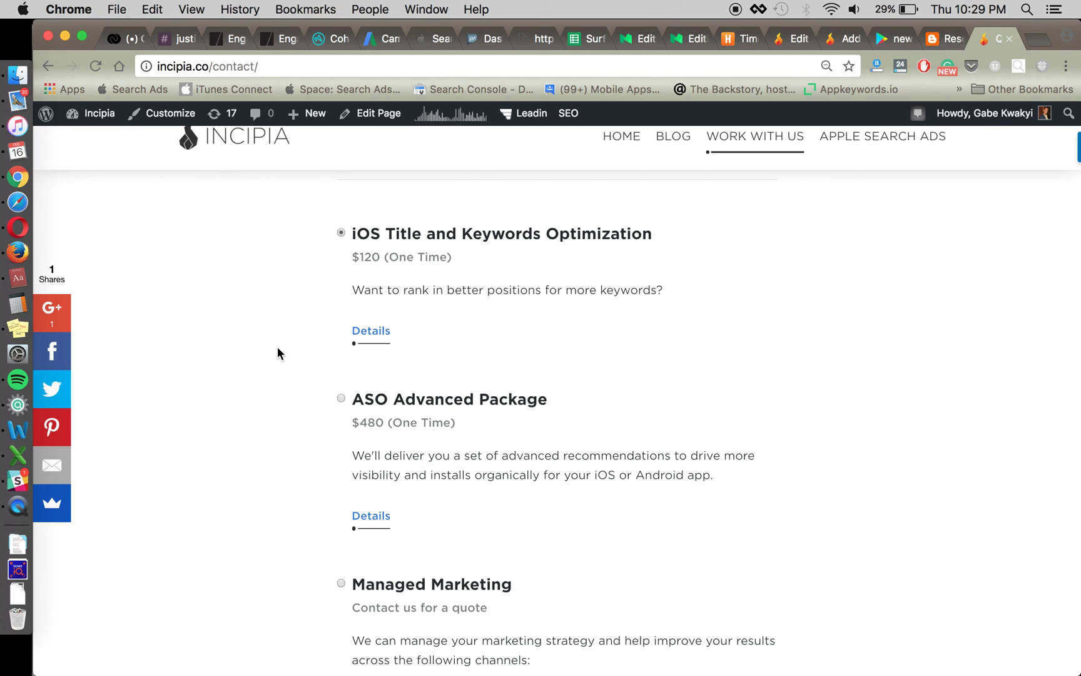
scroll(355, 413, "down", 5)
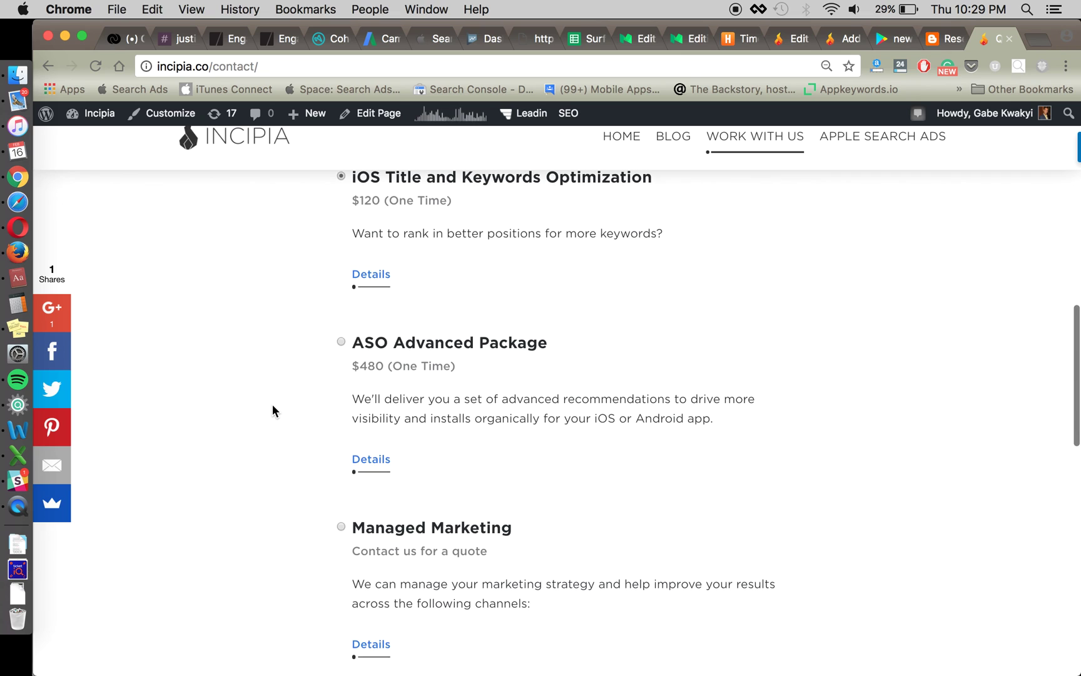
scroll(282, 410, "down", 4)
scroll(244, 400, "up", 1)
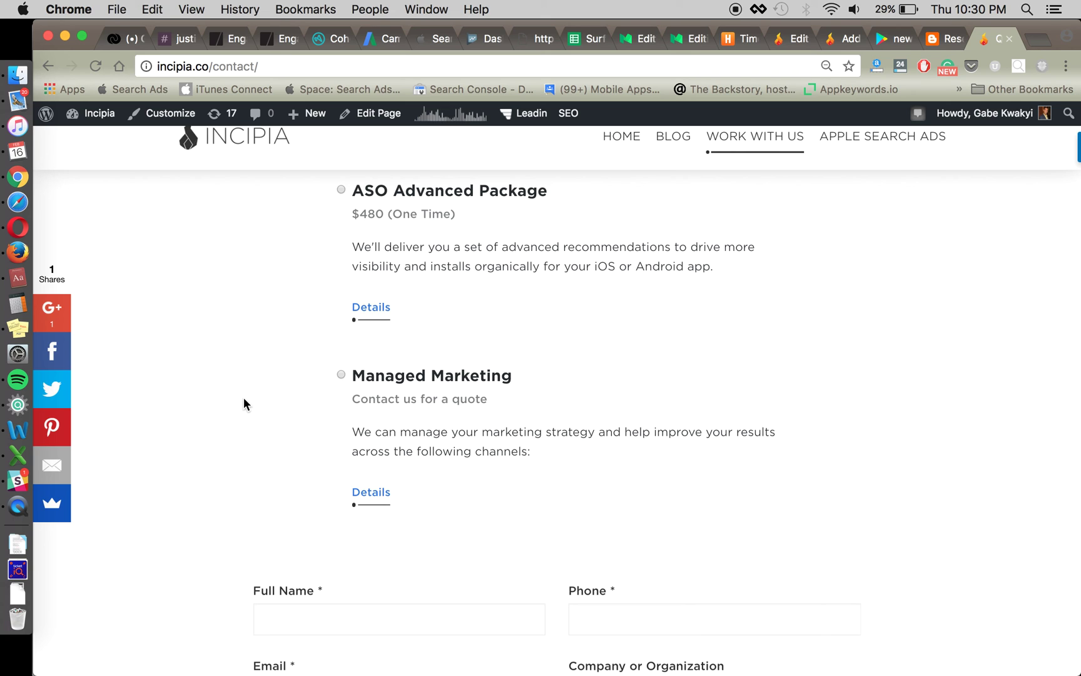
scroll(244, 404, "up", 10)
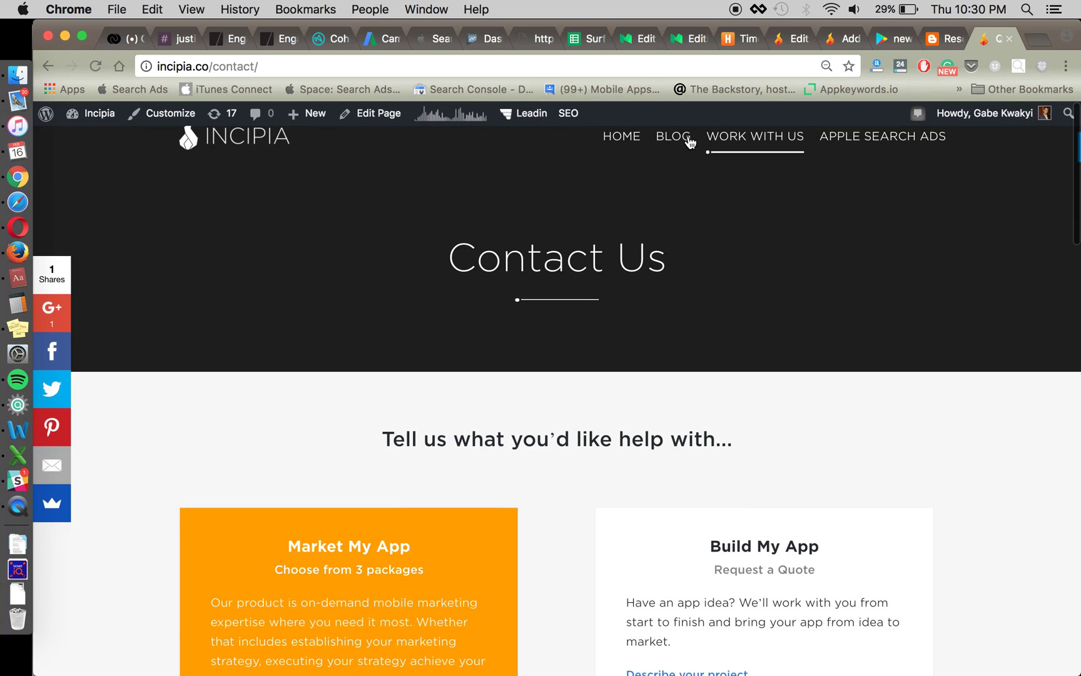
left_click(679, 139)
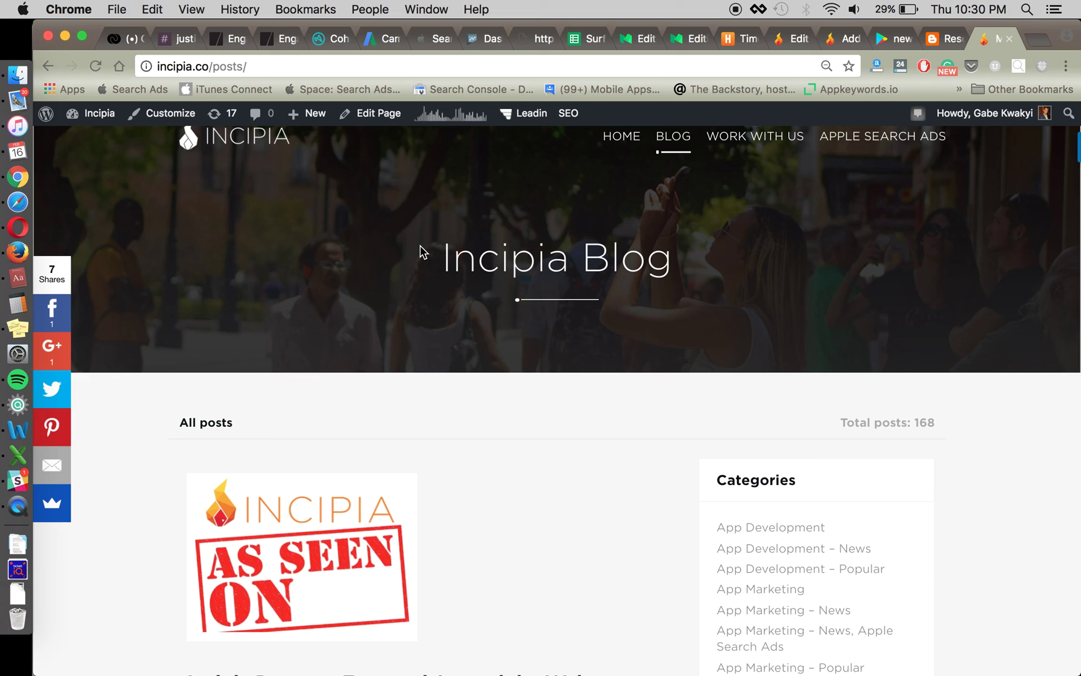
- Scroll down the Incipia Blog listing of 168 posts
scroll(536, 368, "down", 1)
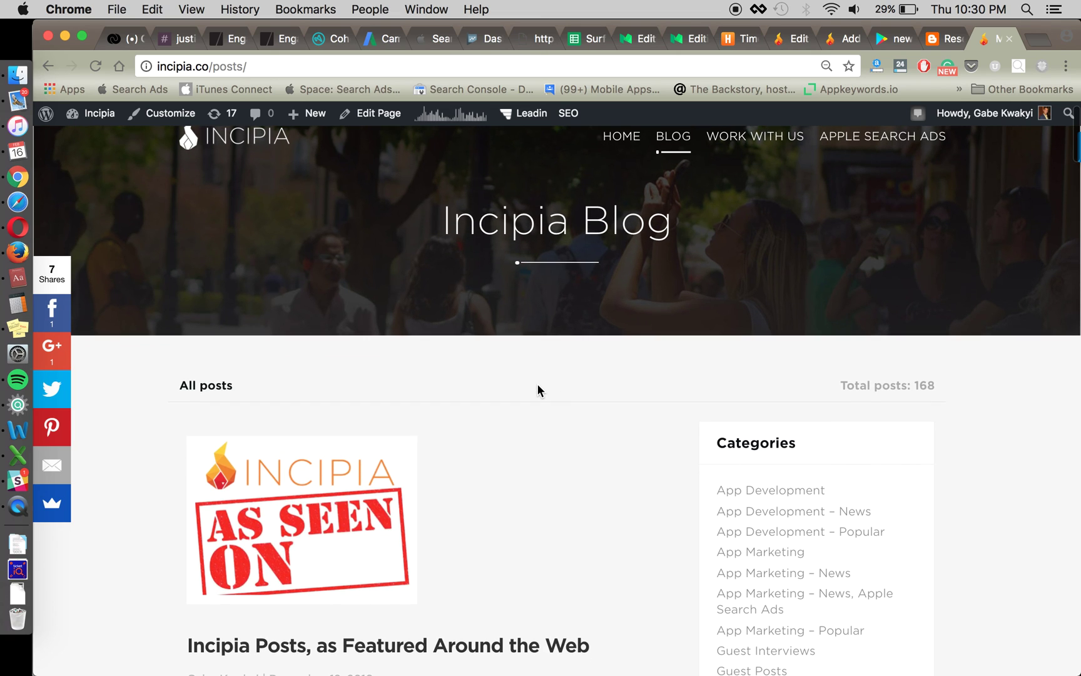